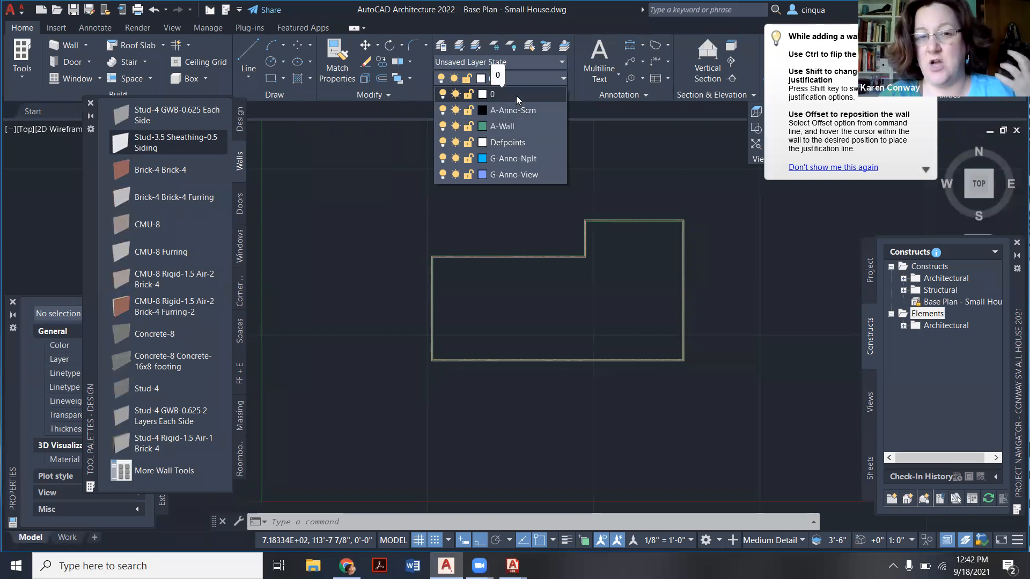
Set the Defpoints layer's color to index 161 in the layer properties and close the layer manager.
left_click(926, 36)
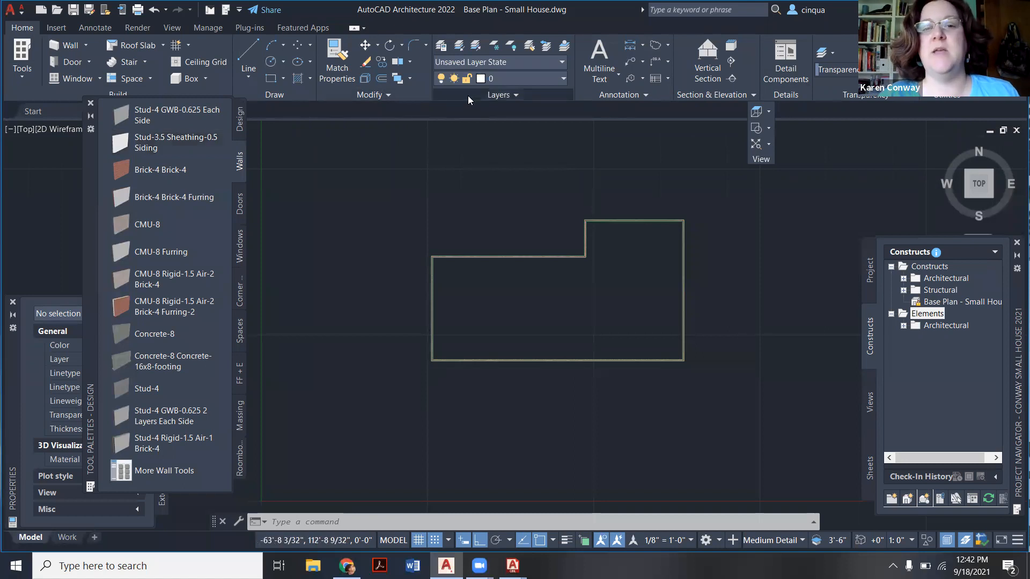
left_click(441, 46)
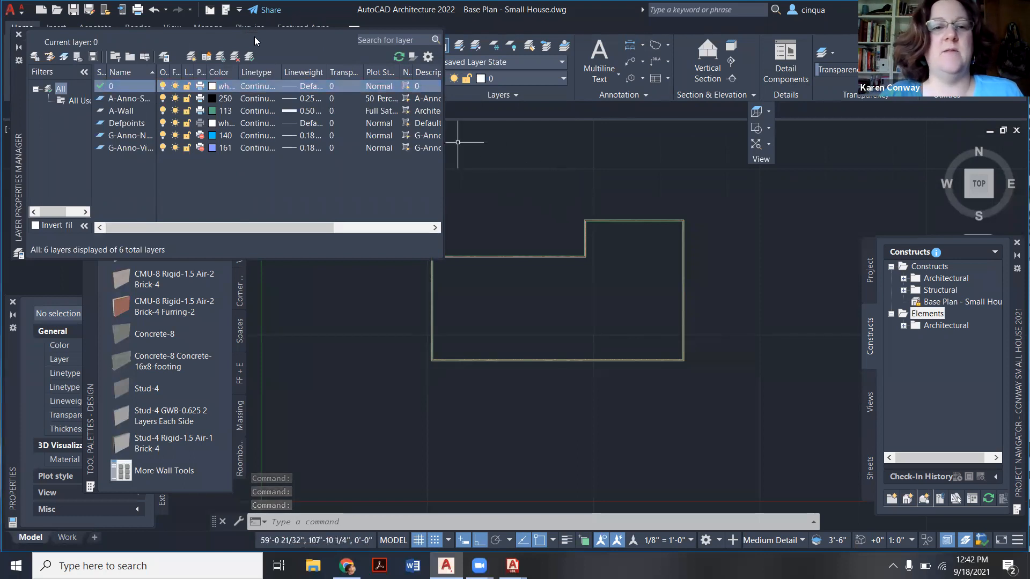
left_click_drag(19, 107, 294, 236)
left_click(402, 251)
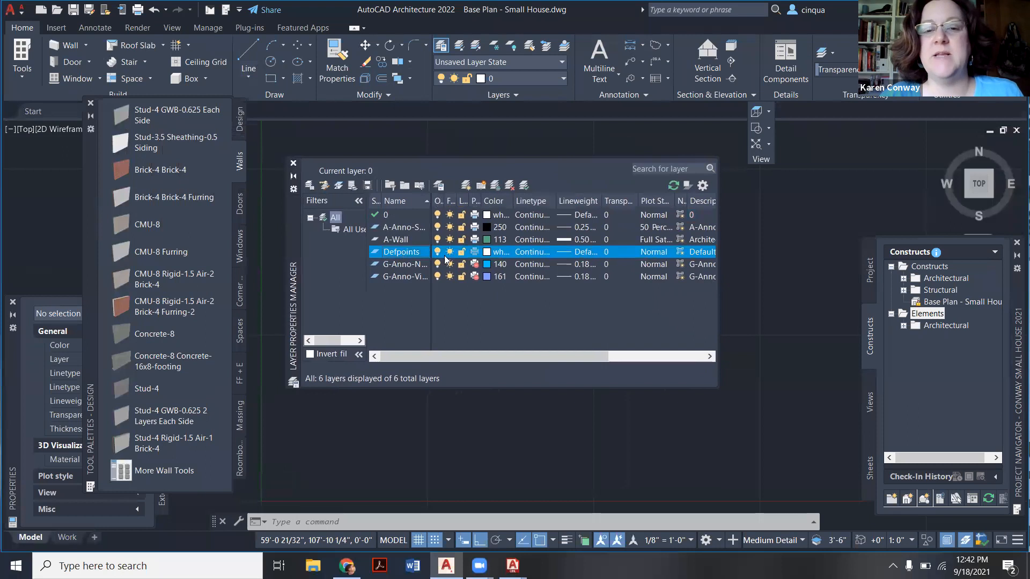
left_click(488, 251)
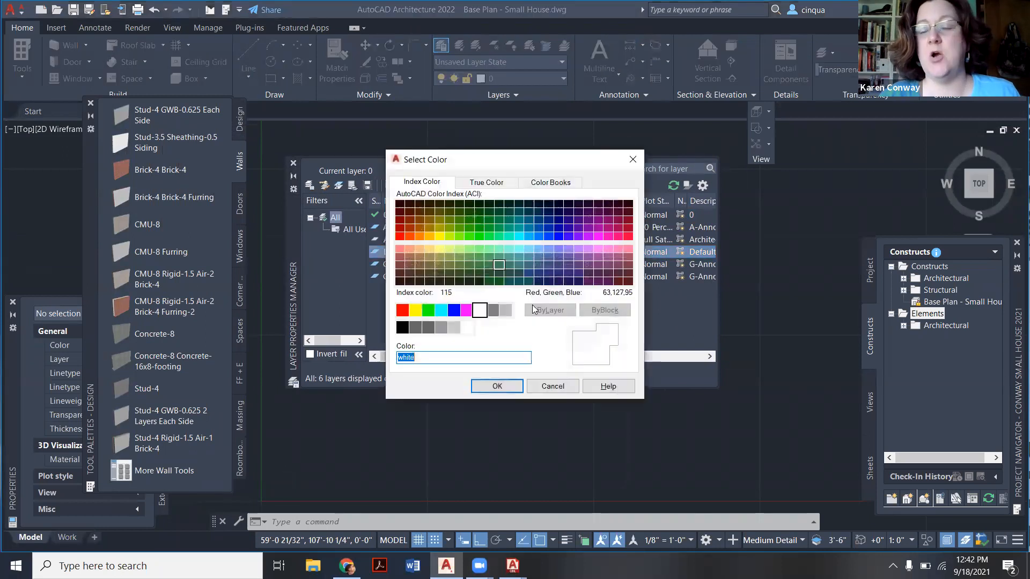
left_click(547, 251)
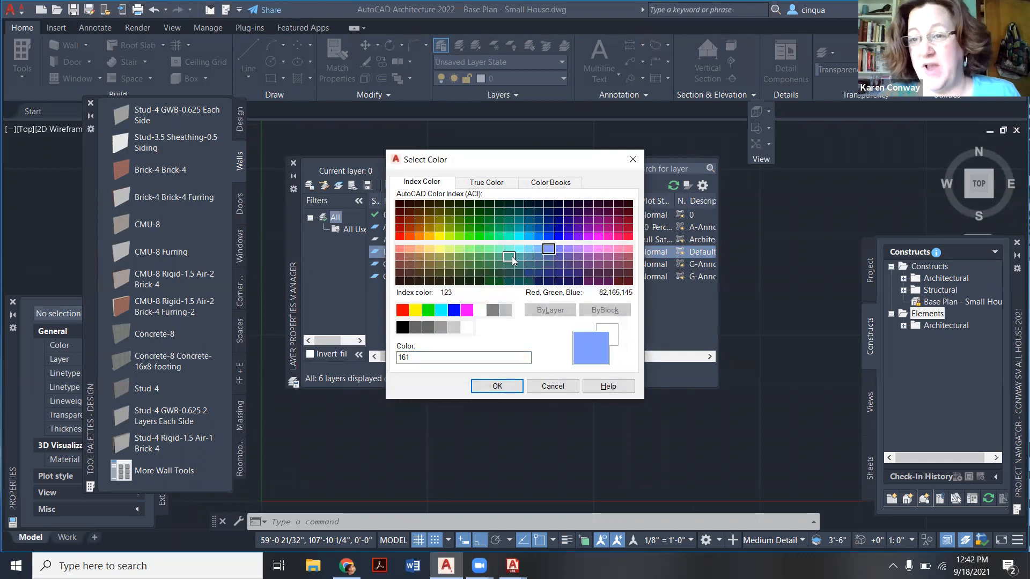
left_click(496, 387)
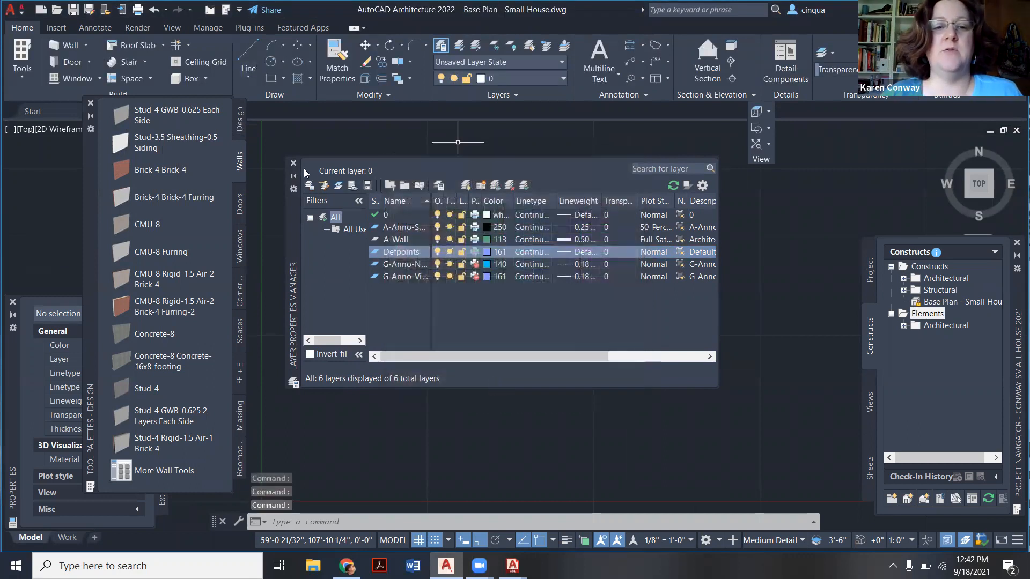
left_click(293, 162)
Check which object snap modes are enabled for the drawing.
scroll(488, 276, "up", 3)
scroll(487, 278, "down", 1)
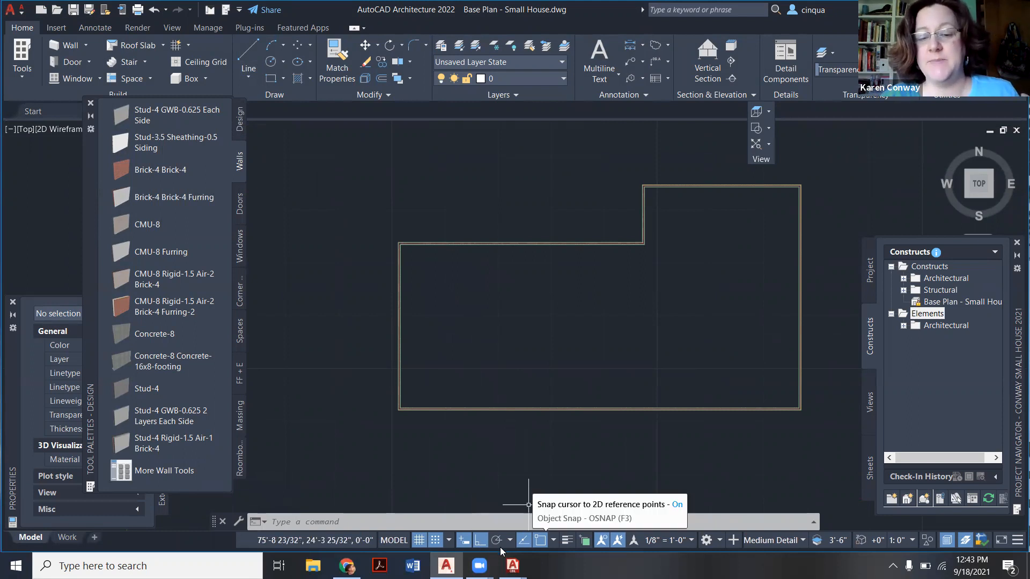
left_click(555, 541)
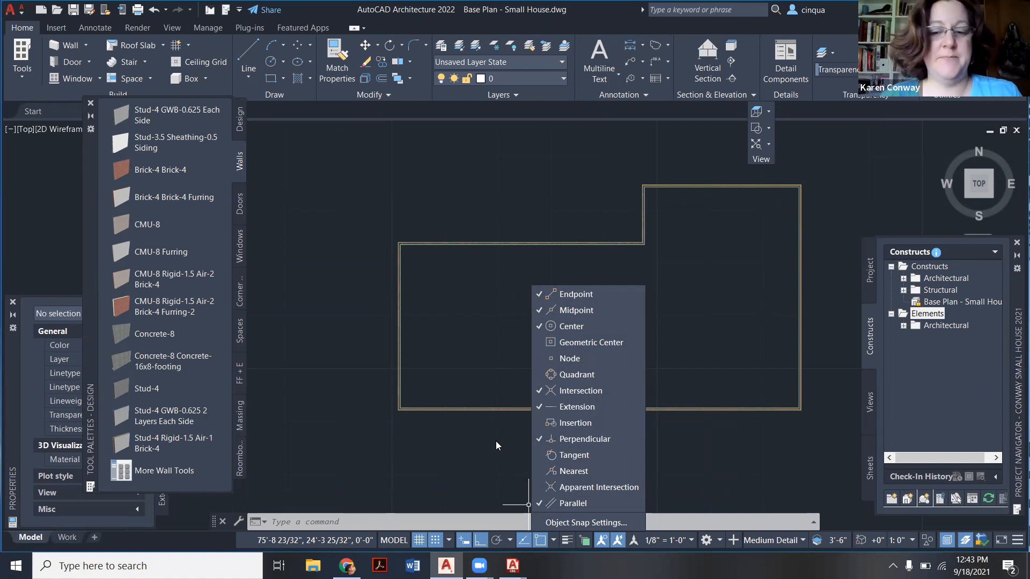
key("Escape")
key("Escape")
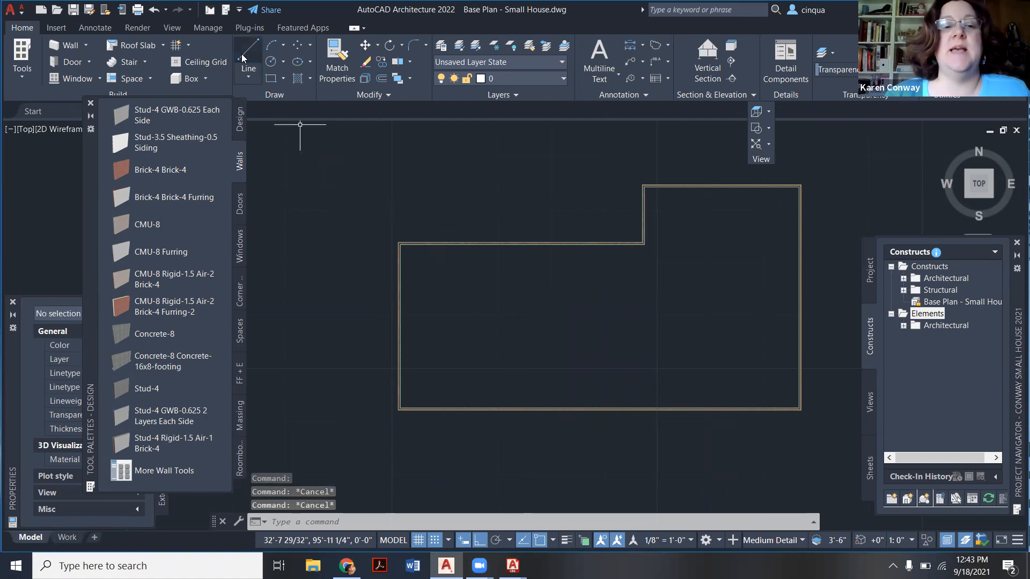
left_click(258, 52)
scroll(391, 242, "up", 10)
scroll(501, 218, "up", 5)
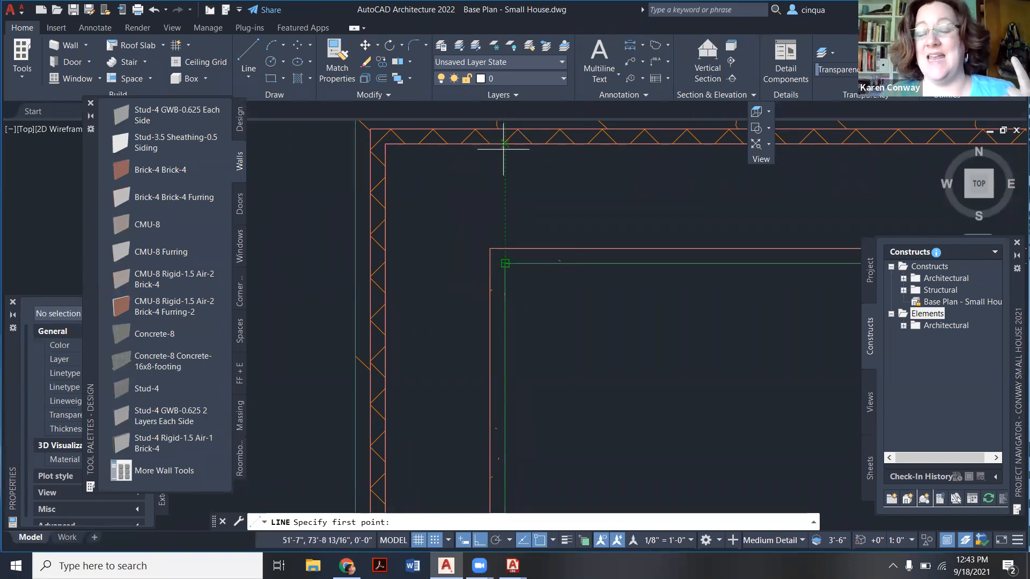
scroll(493, 195, "down", 1)
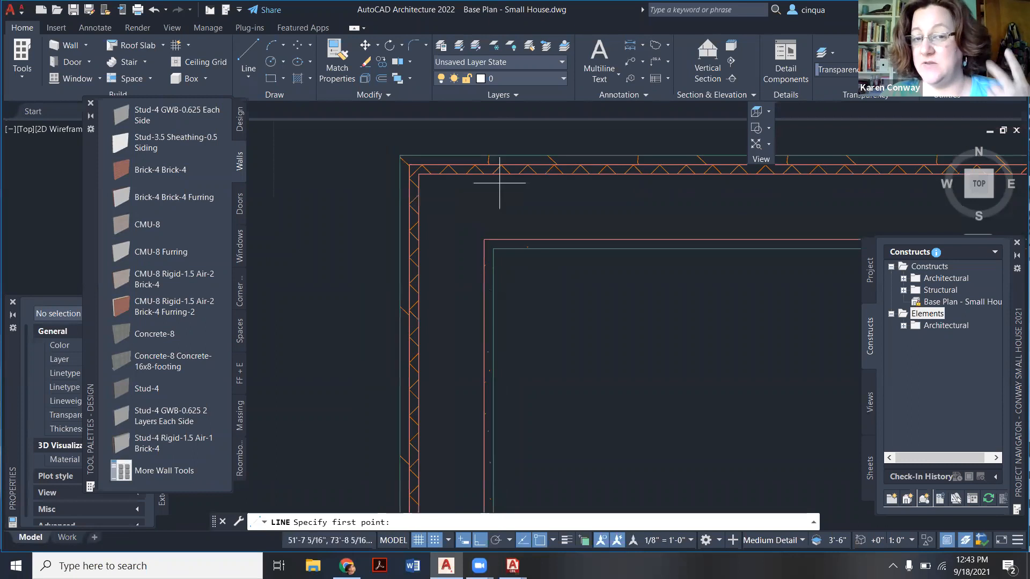
left_click(494, 249)
scroll(471, 301, "down", 5)
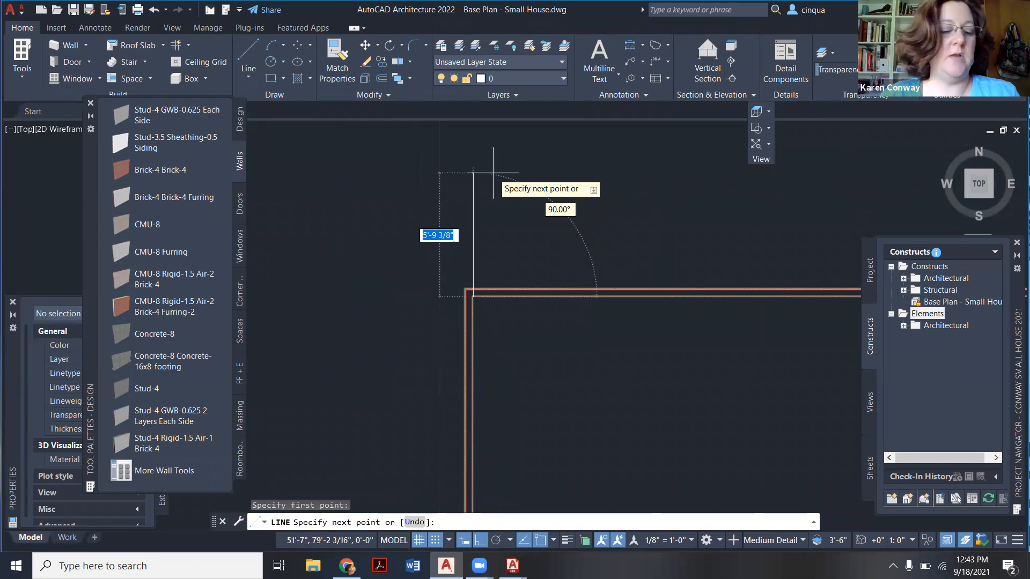
key("Escape")
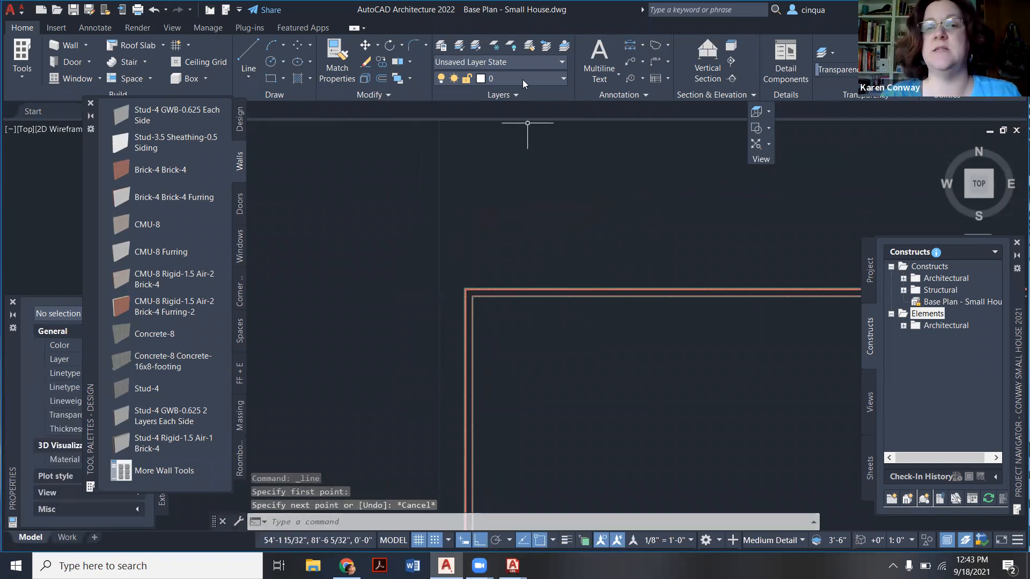
Make Defpoints the current layer and draw a vertical guide line upward from the inside upper-left corner of the exterior walls.
left_click(522, 80)
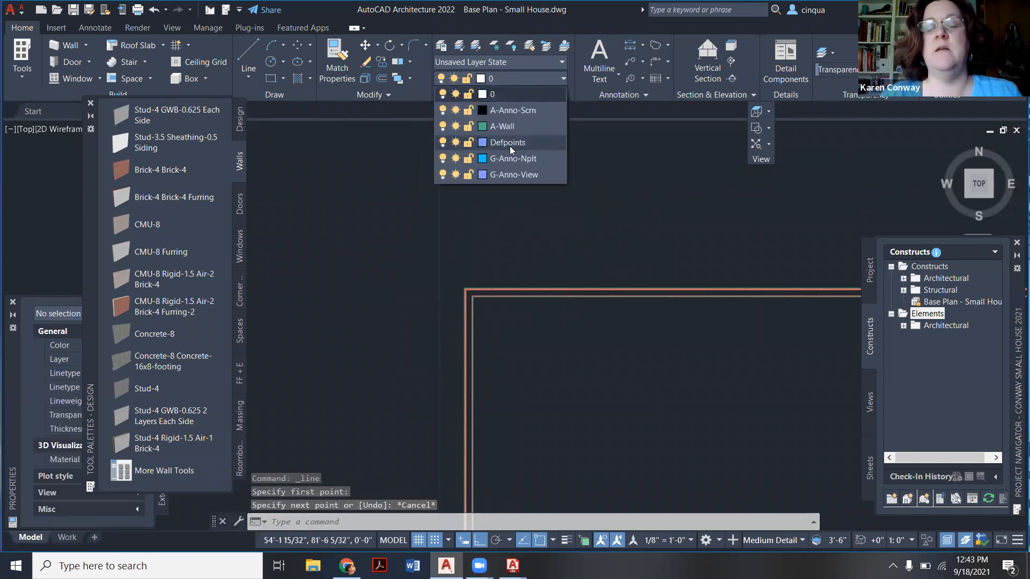
left_click(509, 142)
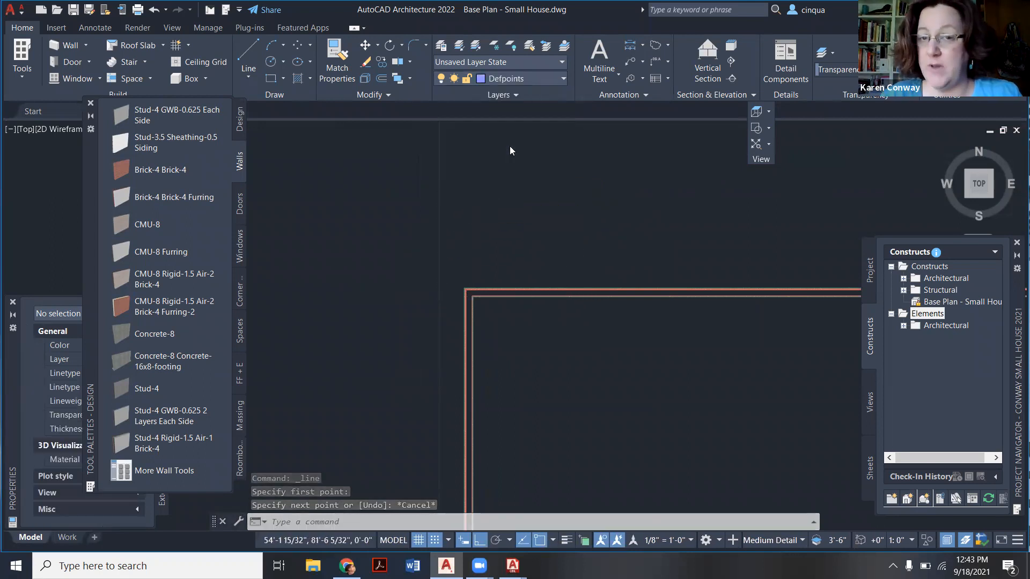
left_click(248, 51)
scroll(474, 317, "up", 5)
left_click(454, 307)
scroll(473, 334, "down", 7)
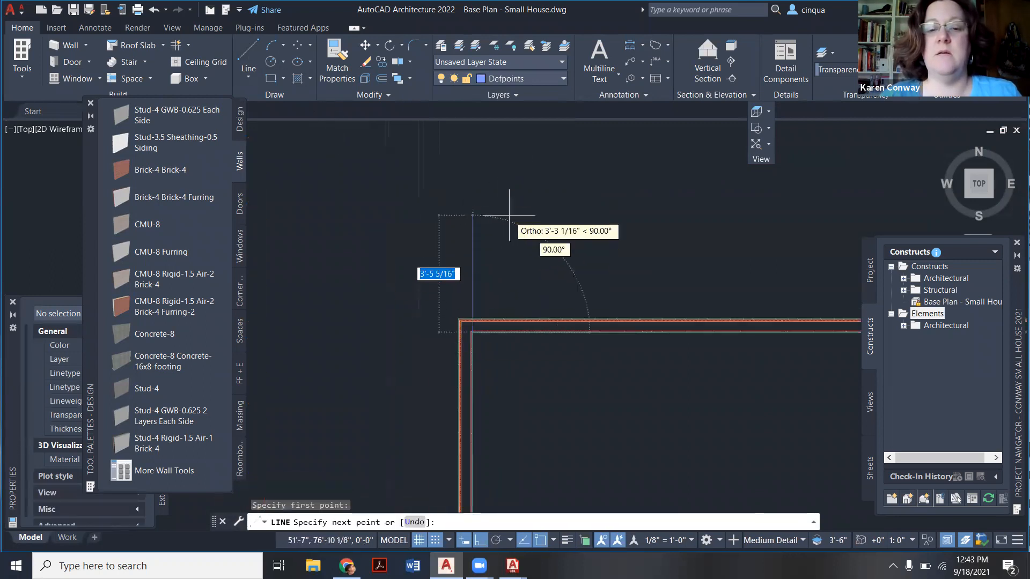
left_click(482, 172)
key("Escape")
scroll(453, 247, "down", 8)
scroll(439, 241, "up", 6)
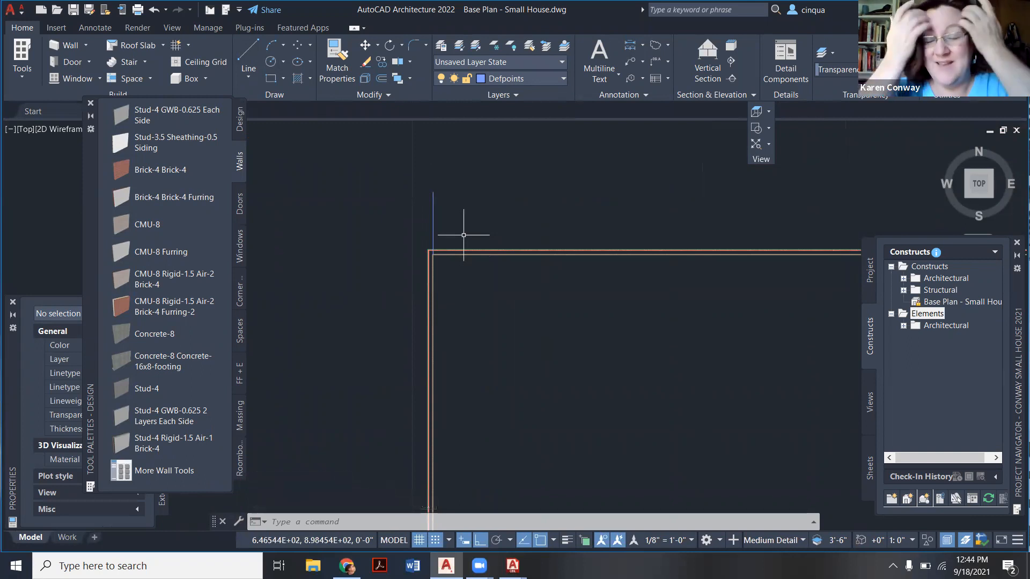
scroll(421, 322, "down", 5)
scroll(540, 223, "up", 3)
scroll(372, 324, "down", 3)
scroll(476, 221, "up", 5)
scroll(457, 314, "down", 2)
scroll(464, 321, "up", 5)
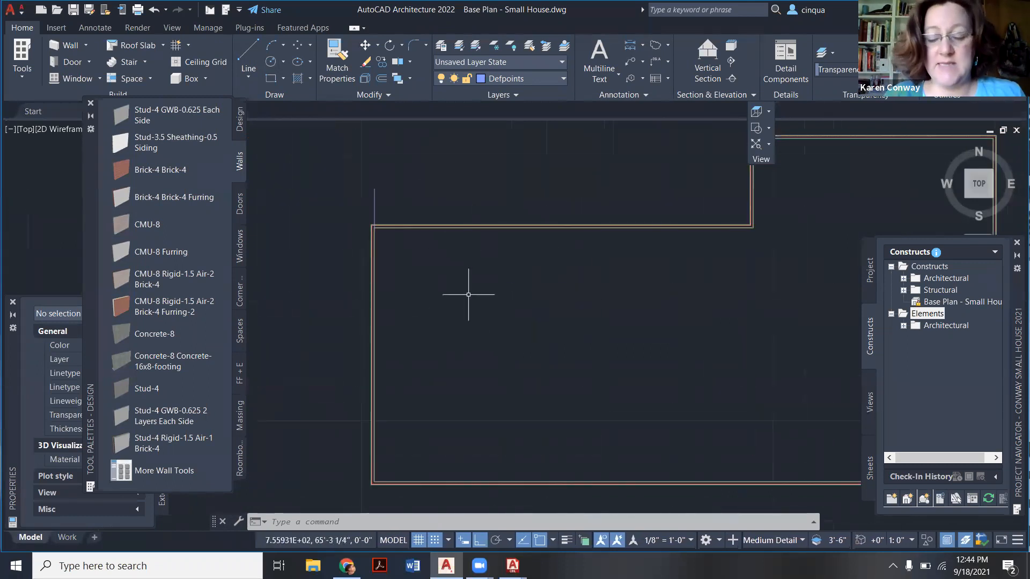
type("o")
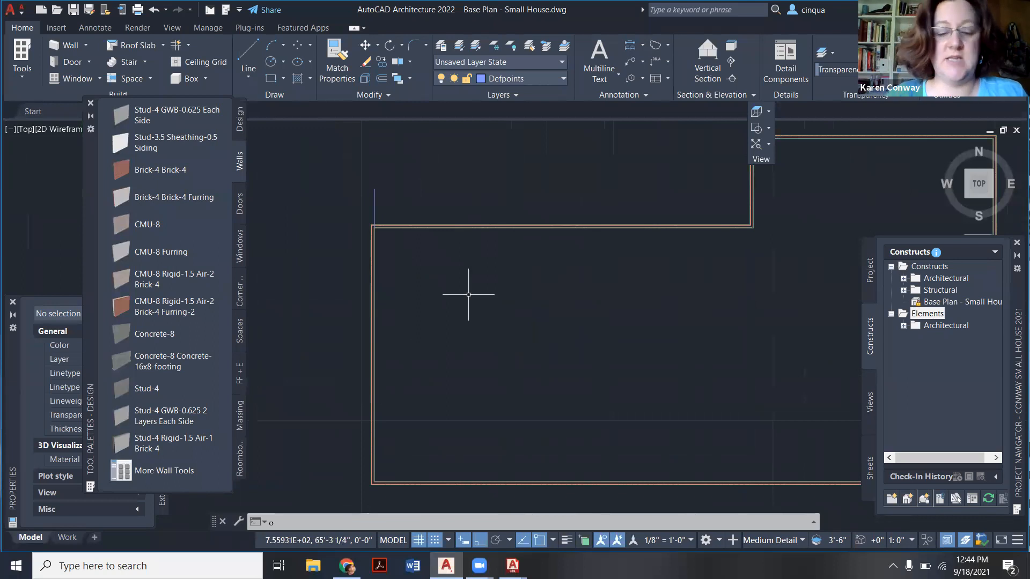
key("Escape")
type("o")
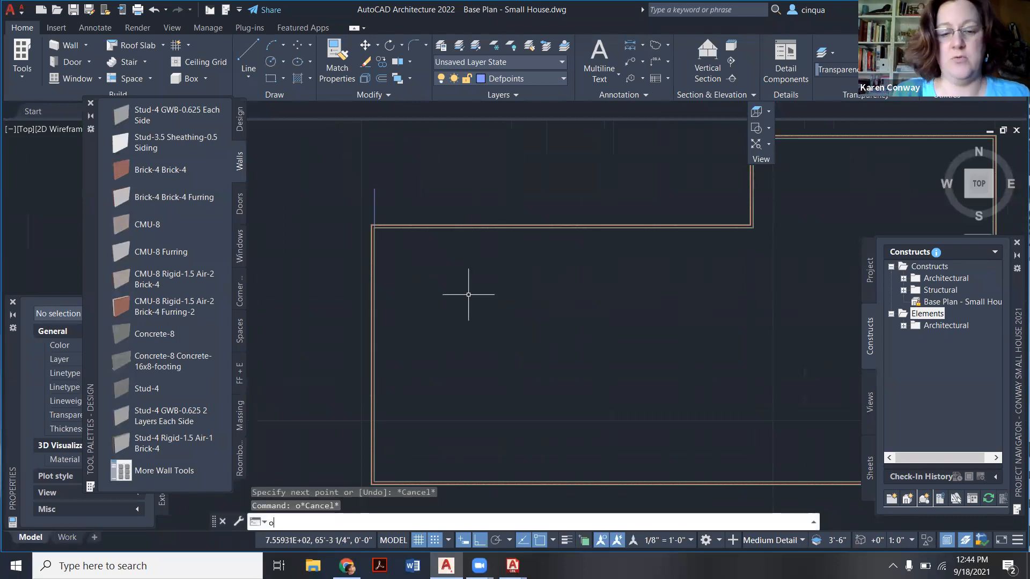
key("Return")
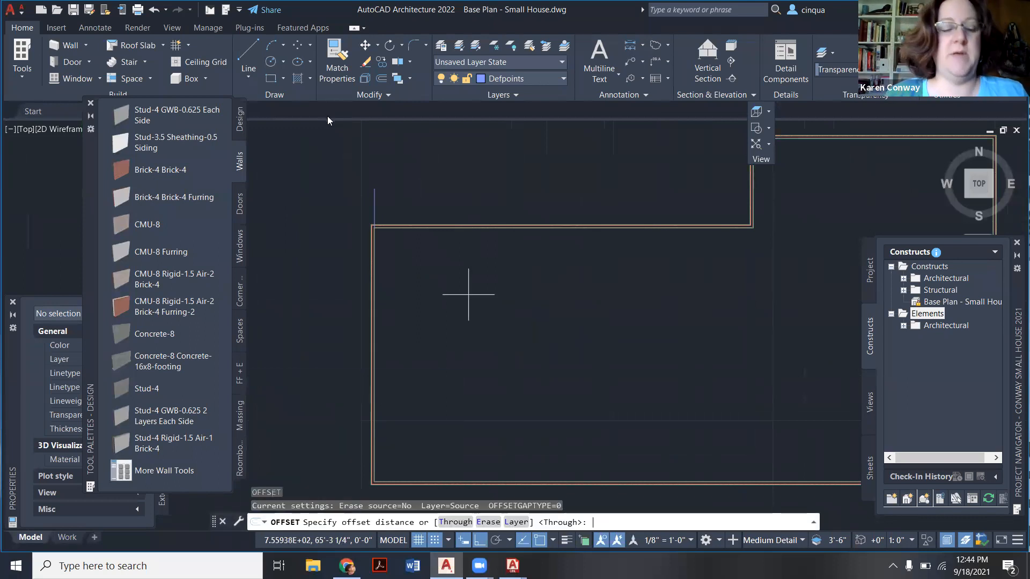
key("Escape")
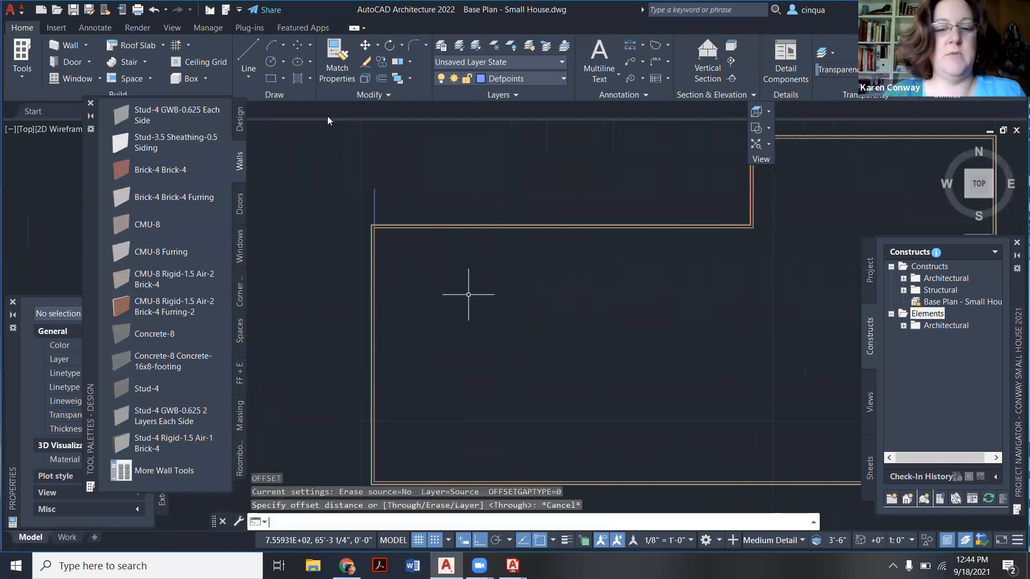
Offset the vertical guide line 10' to the right, along the upper exterior wall.
left_click(382, 79)
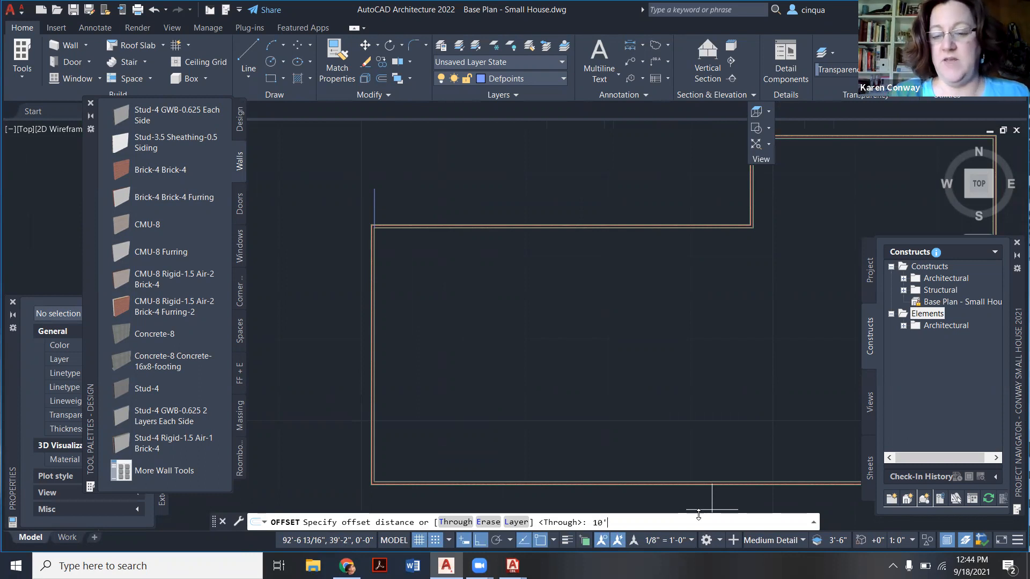
key("Return")
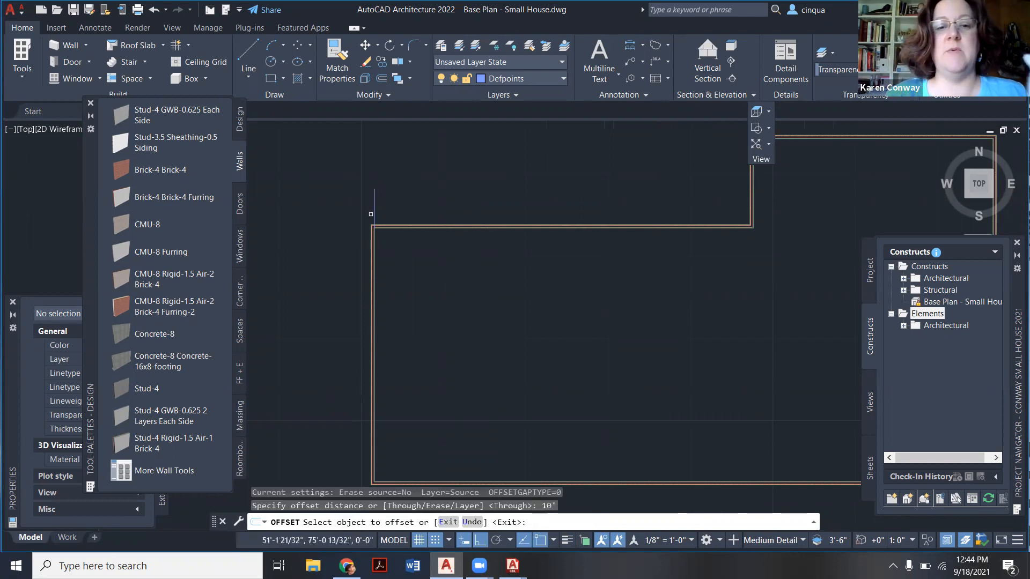
left_click(371, 214)
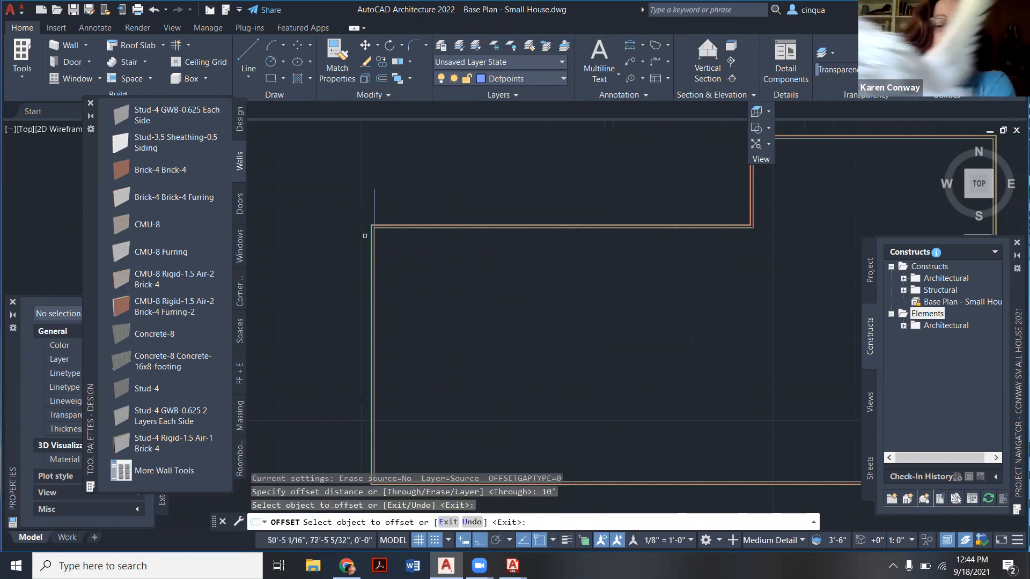
left_click(373, 204)
left_click(572, 186)
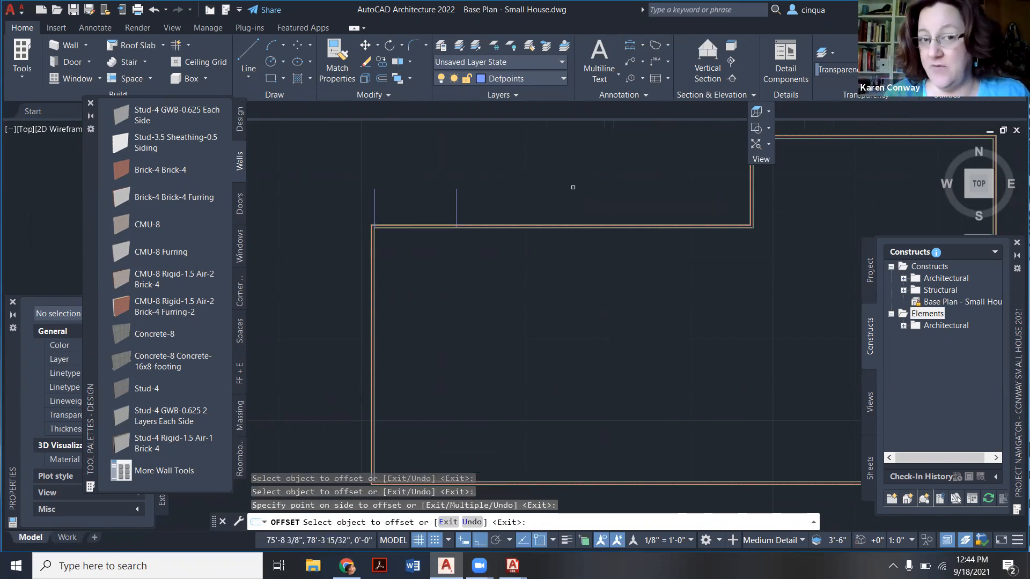
key("Escape")
scroll(429, 212, "up", 4)
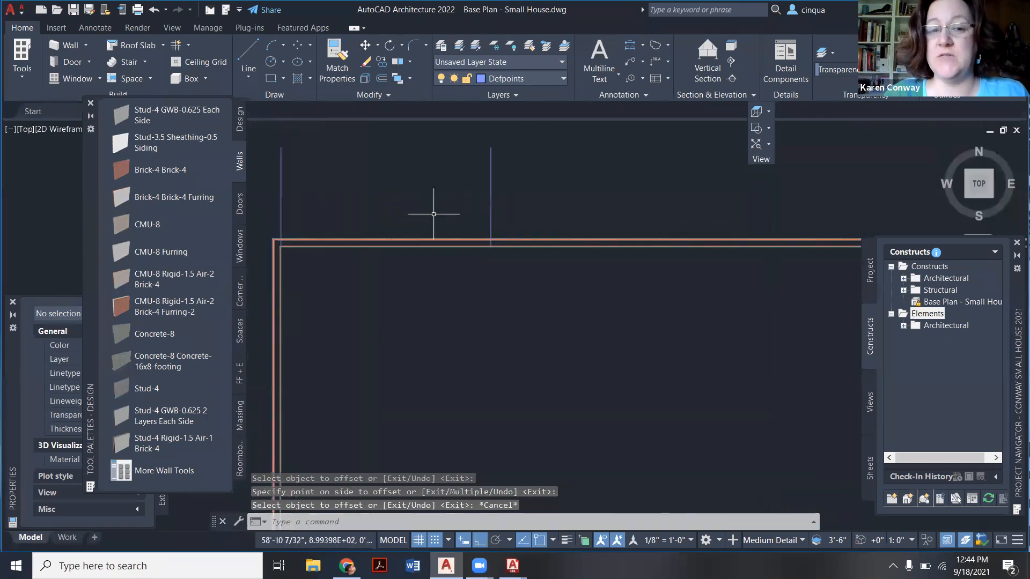
scroll(491, 220, "down", 2)
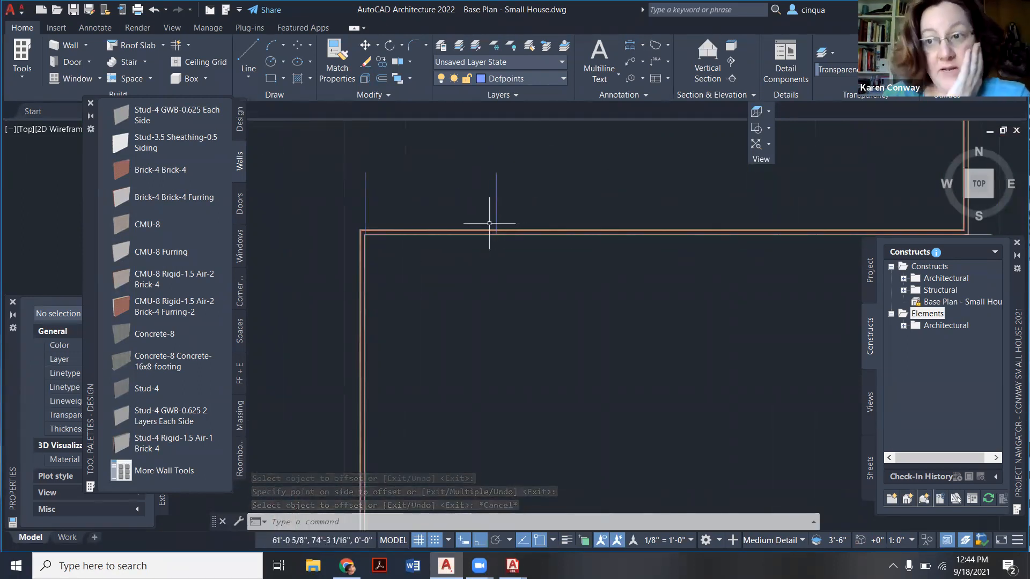
scroll(368, 230, "up", 3)
scroll(357, 230, "down", 2)
scroll(383, 247, "up", 2)
scroll(370, 249, "down", 2)
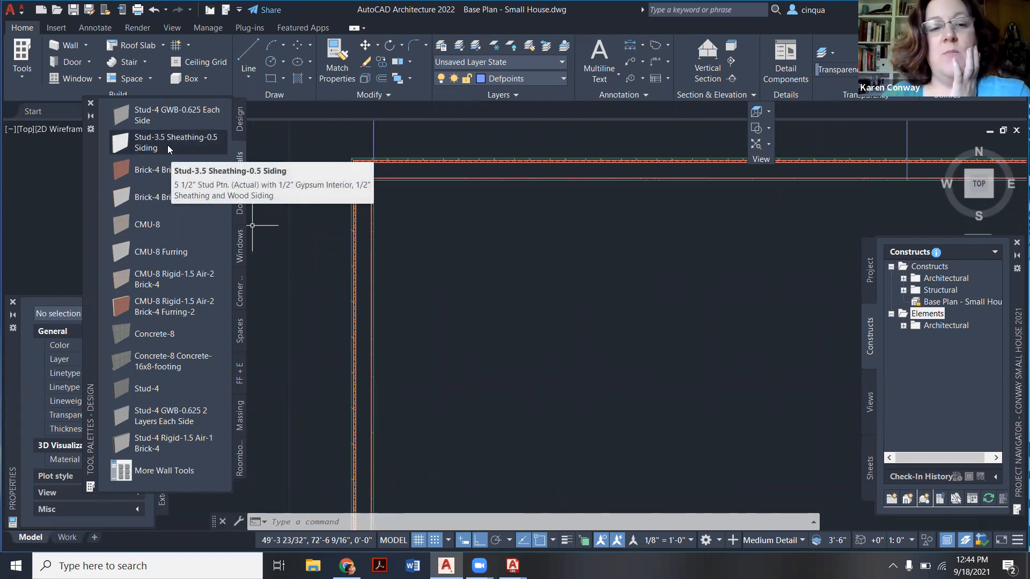
left_click(199, 120)
scroll(536, 168, "up", 8)
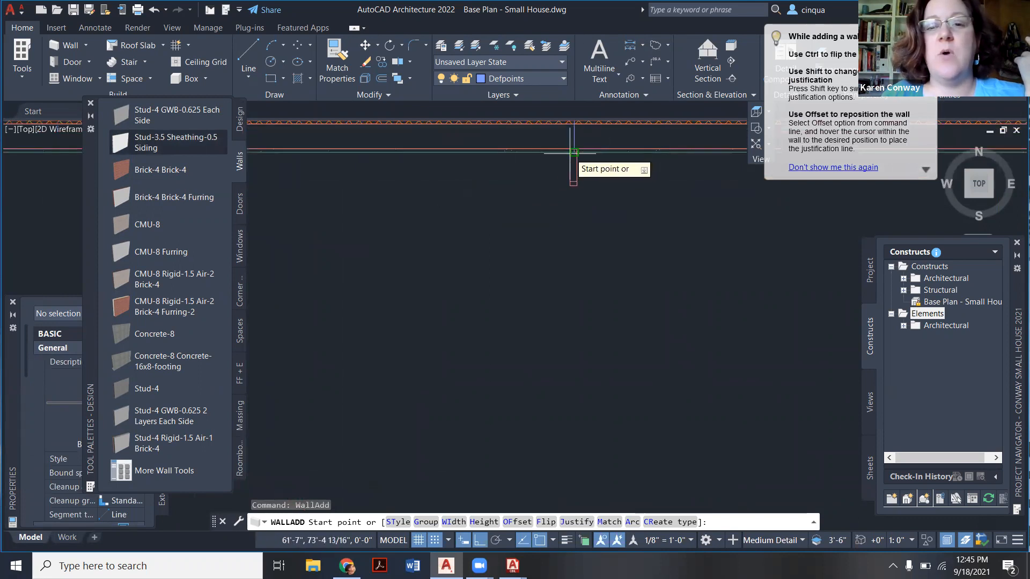
left_click(574, 152)
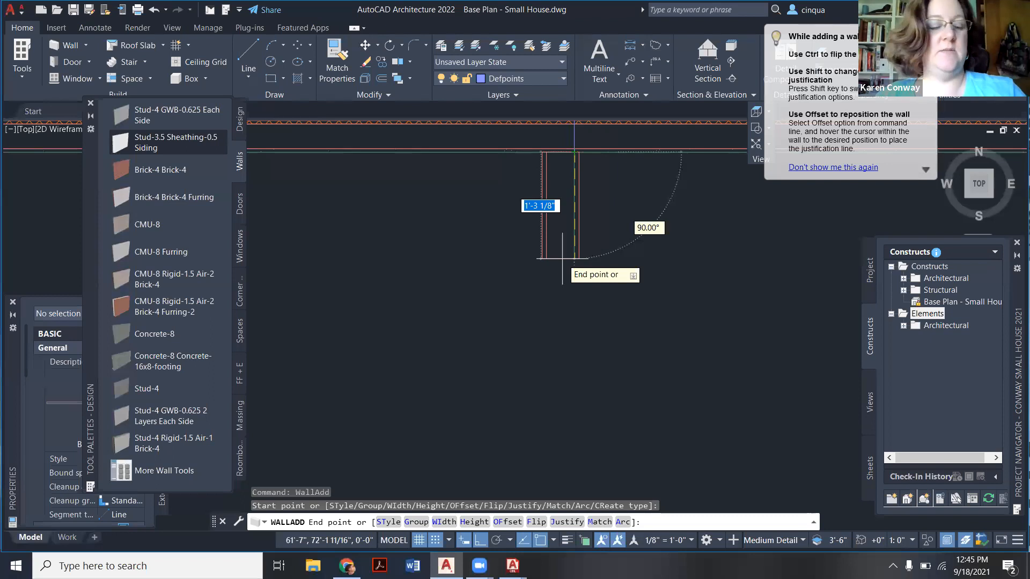
key("Escape")
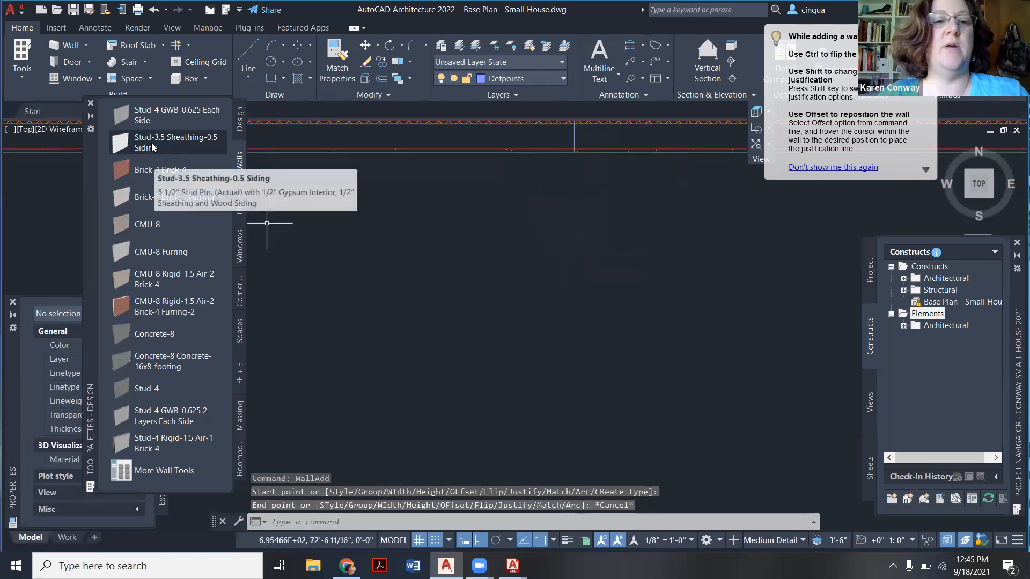
Add a short Stud-4 GWB-0.625 Each Side wall running down from where the offset guide line meets the upper wall's inner face.
left_click(177, 114)
left_click(573, 152)
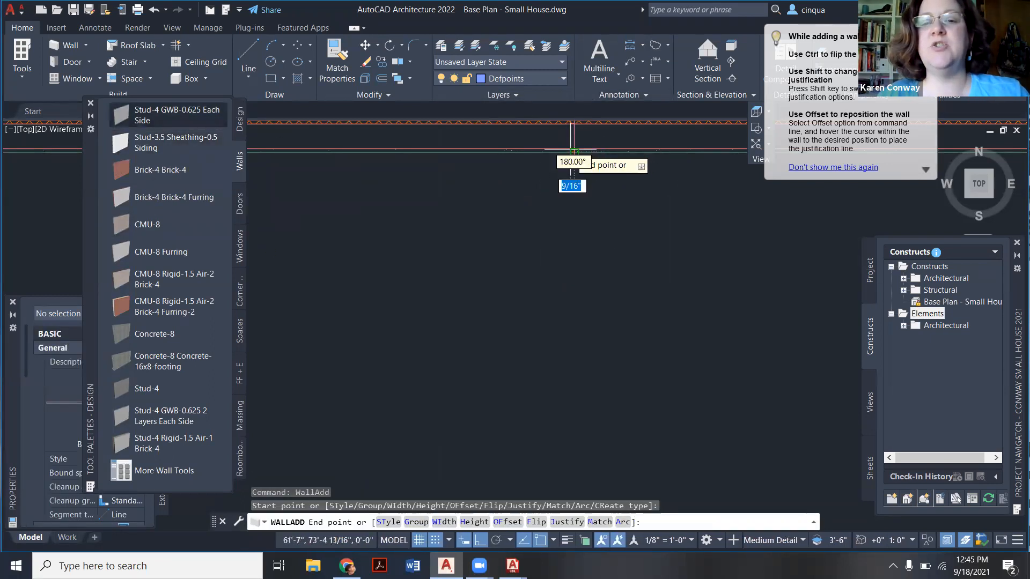
left_click(573, 284)
key("Escape")
scroll(566, 177, "up", 4)
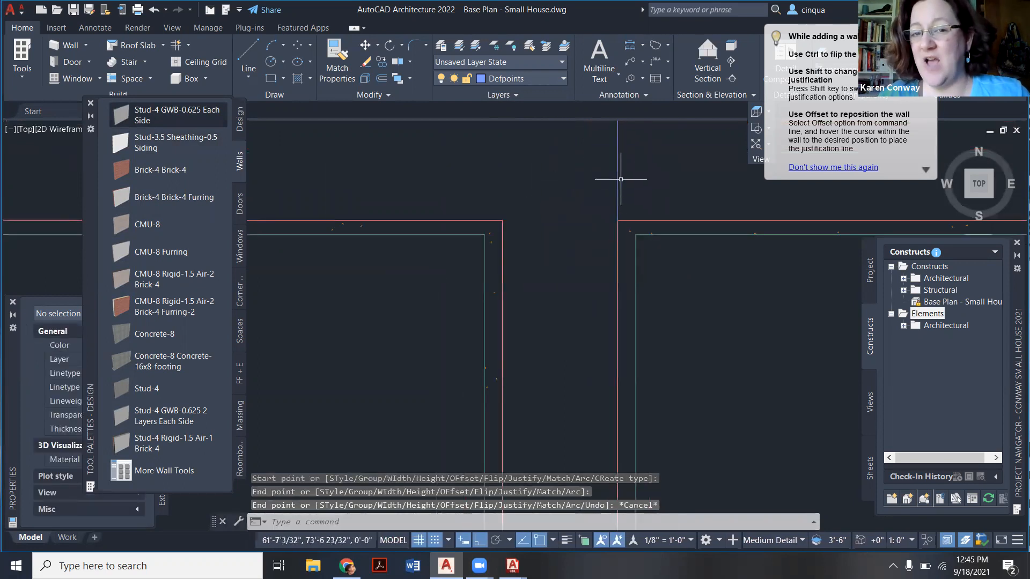
scroll(469, 258, "down", 5)
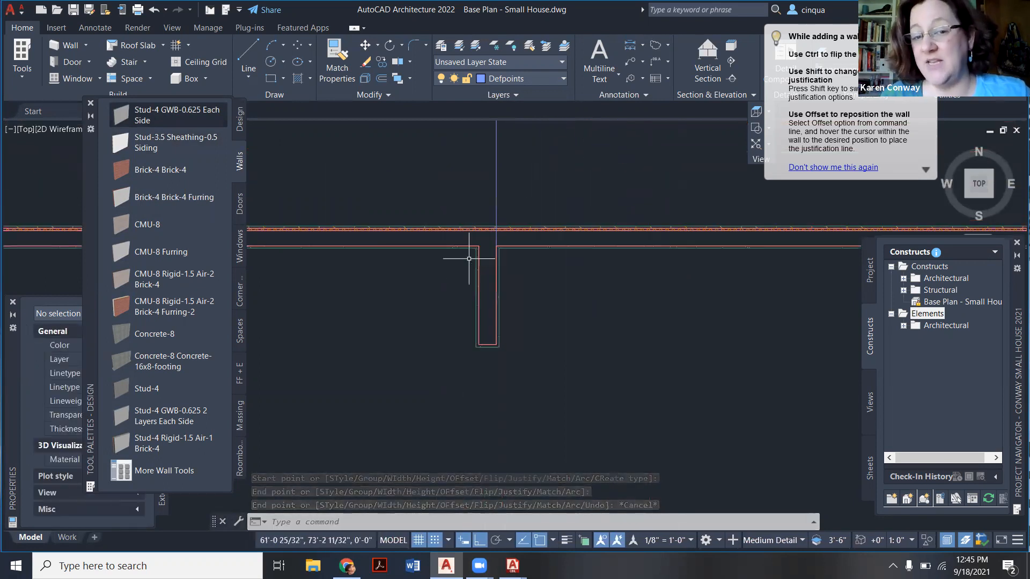
Move the short partition wall right so its left finish face lines up with the offset guide line at the upper wall's inner face.
scroll(469, 258, "up", 2)
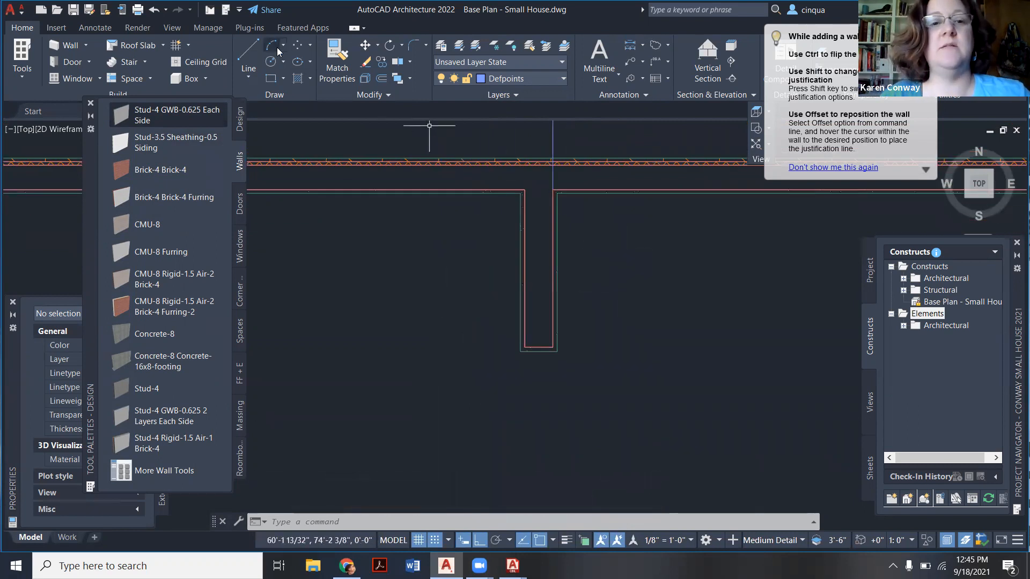
left_click(365, 45)
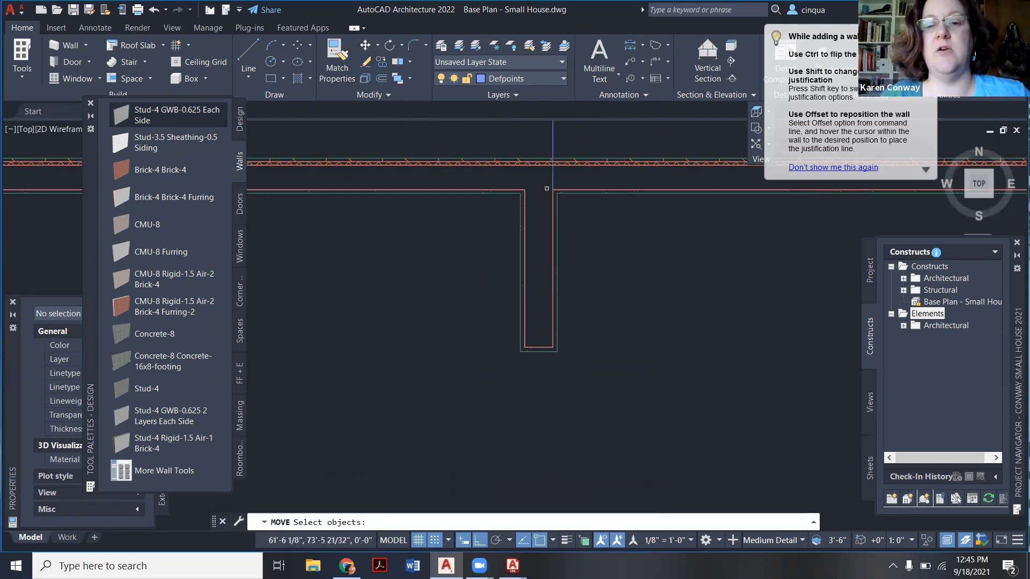
left_click(552, 233)
key("Return")
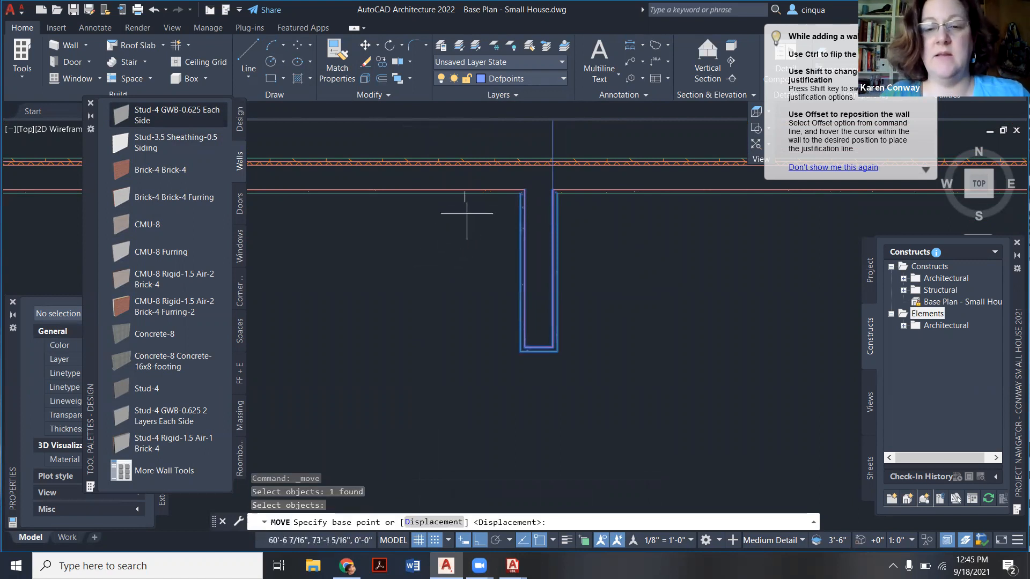
scroll(527, 171, "up", 6)
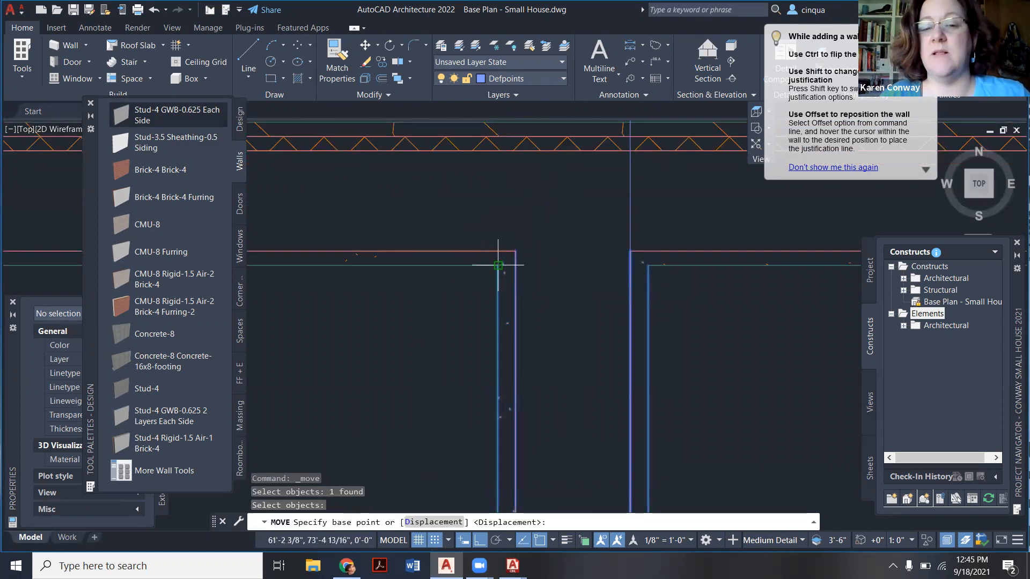
left_click(497, 265)
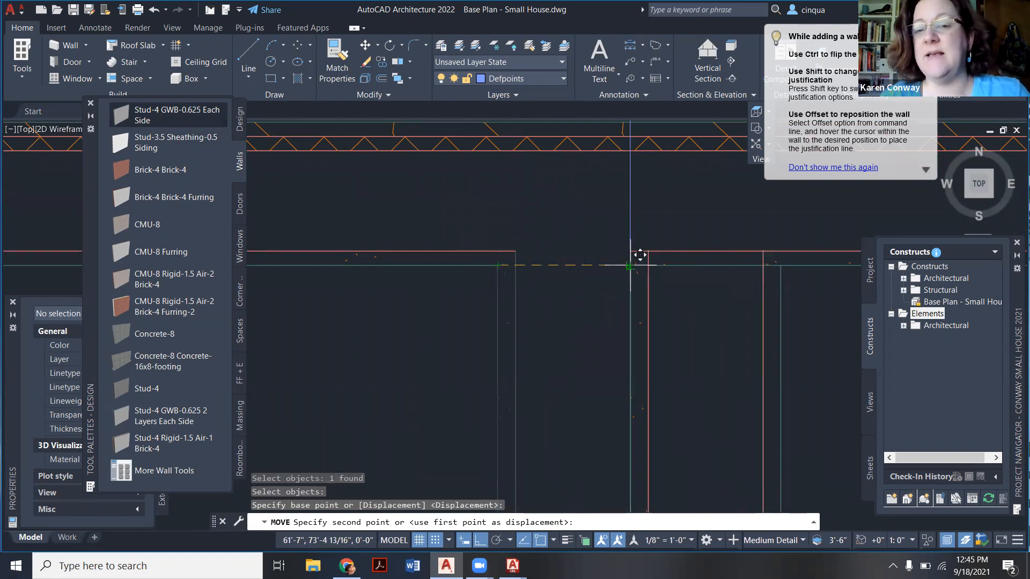
scroll(630, 265, "up", 3)
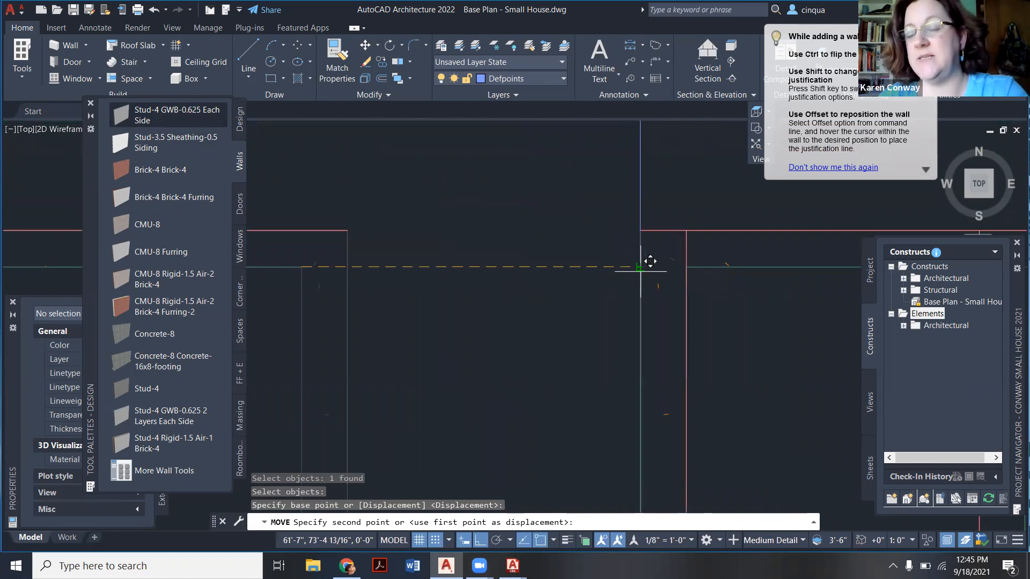
left_click(650, 261)
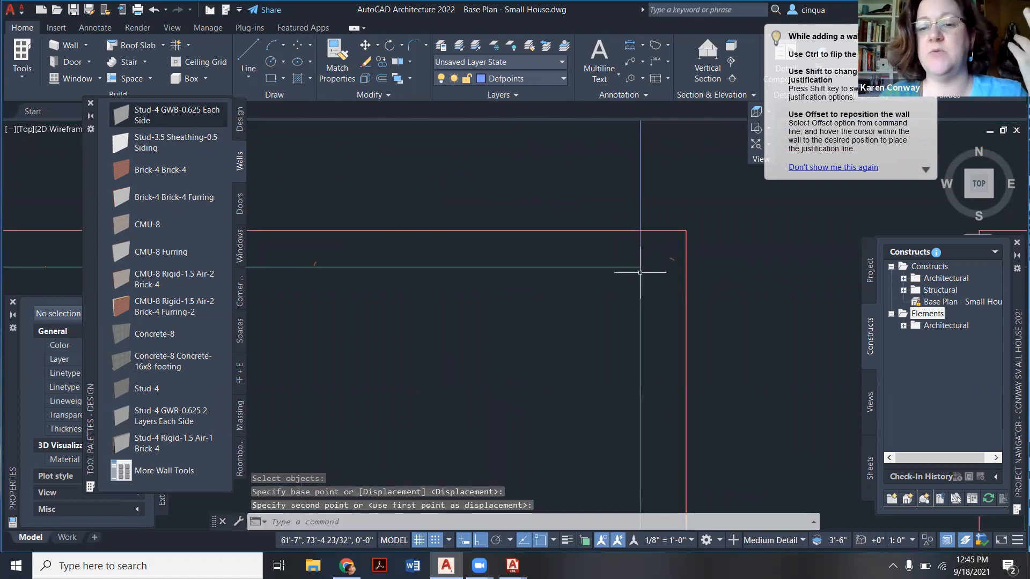
scroll(625, 268, "down", 3)
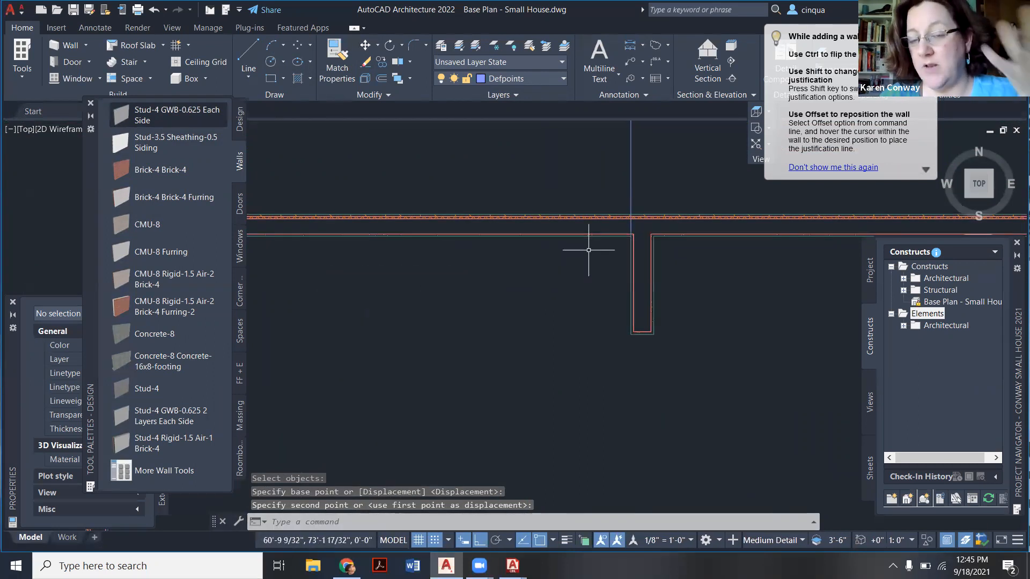
Undo the move of the short partition wall and the addition of that wall.
key("ctrl+z")
key("ctrl+z")
key("ctrl+z")
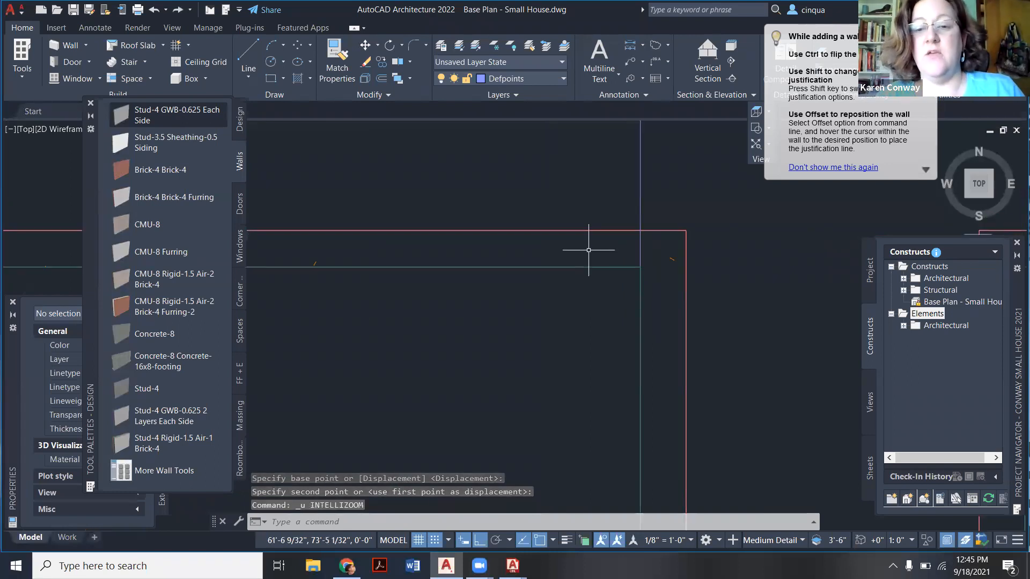
key("ctrl+z")
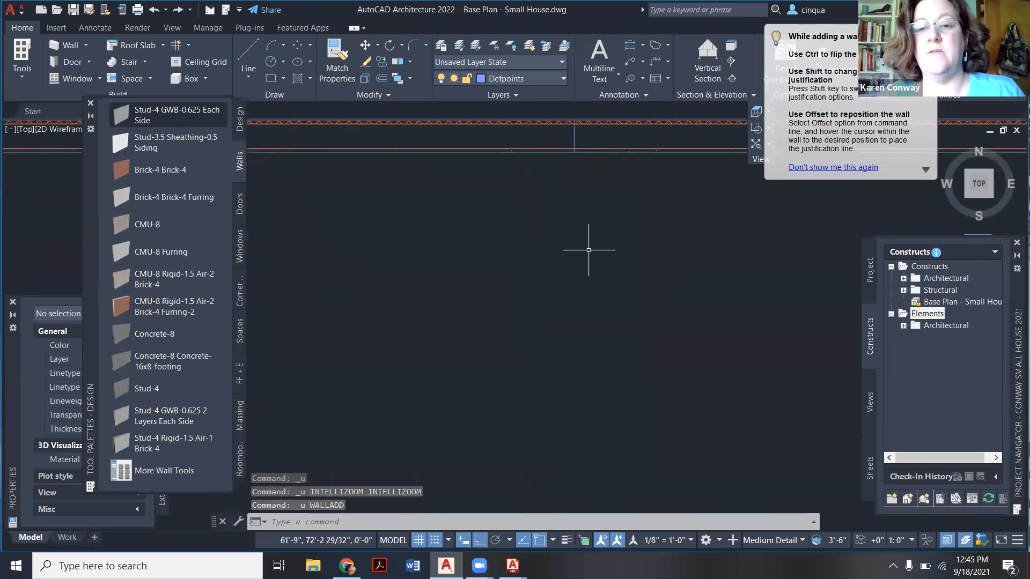
left_click(154, 124)
left_click_drag(13, 397, 30, 220)
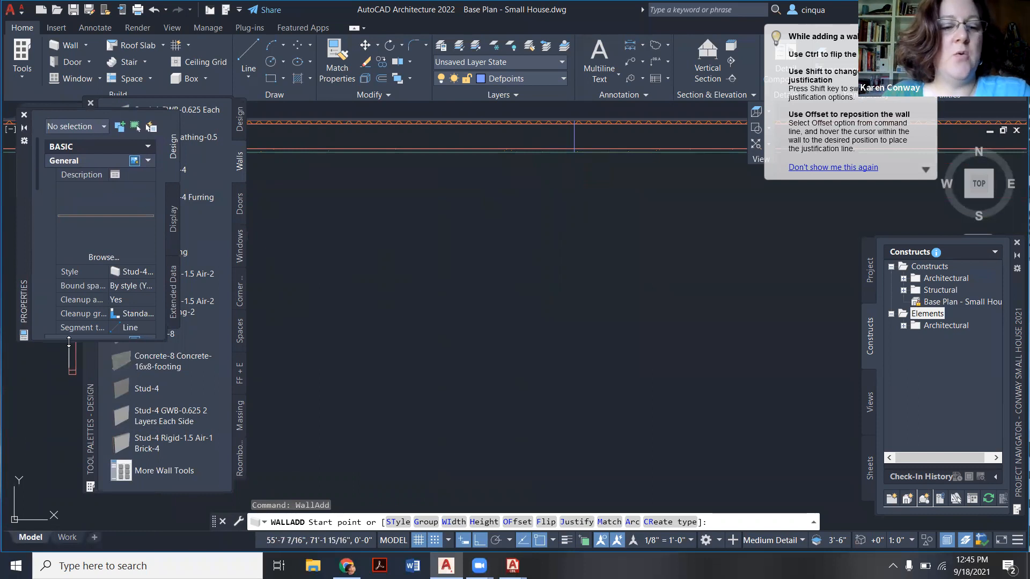
left_click_drag(68, 342, 81, 498)
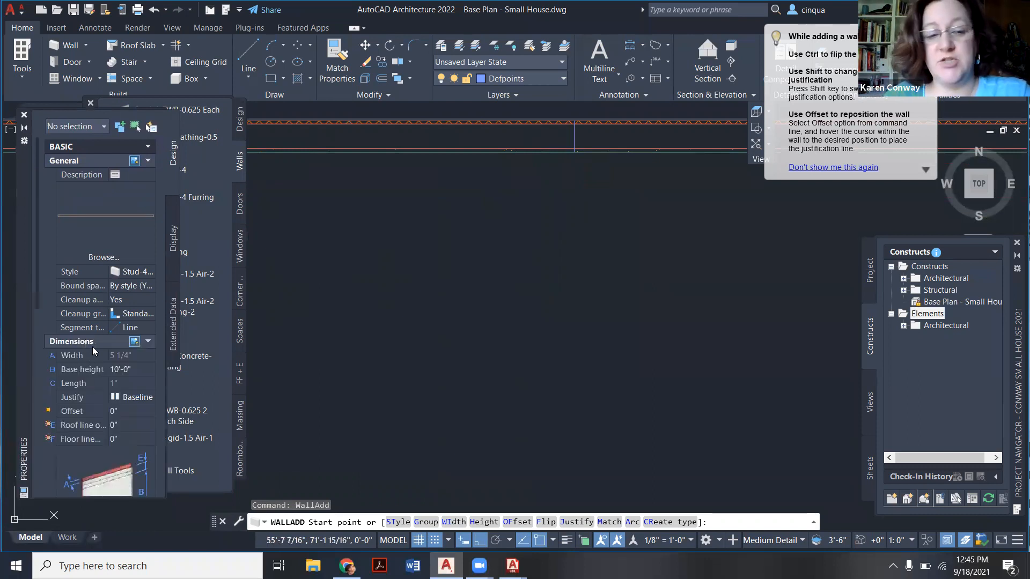
left_click(119, 401)
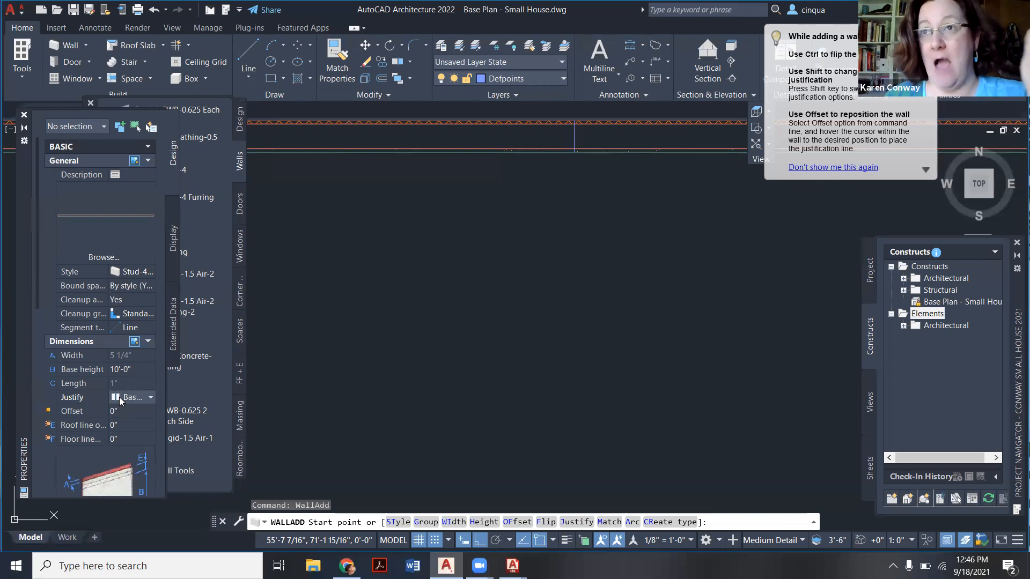
left_click(119, 396)
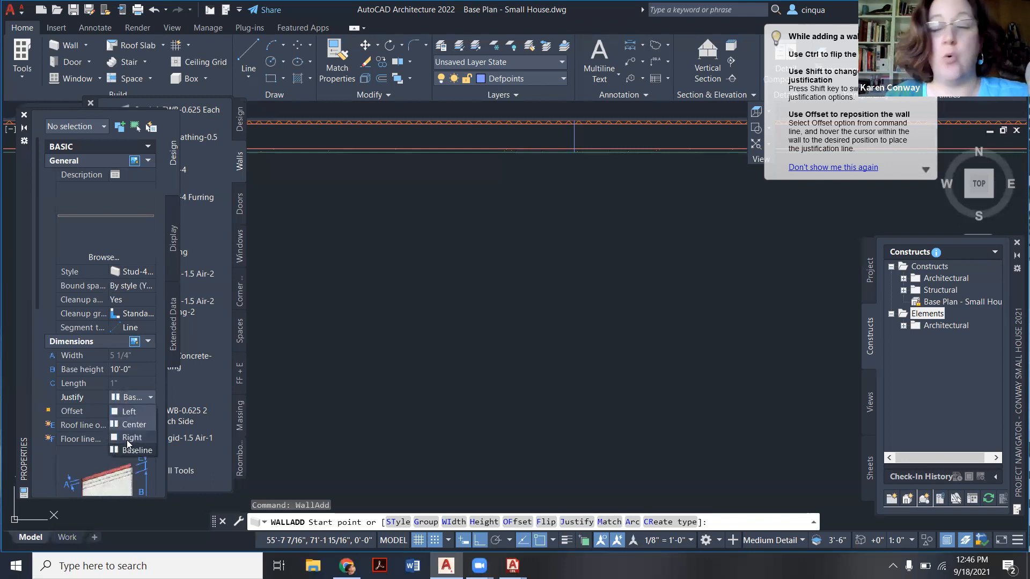
left_click(129, 409)
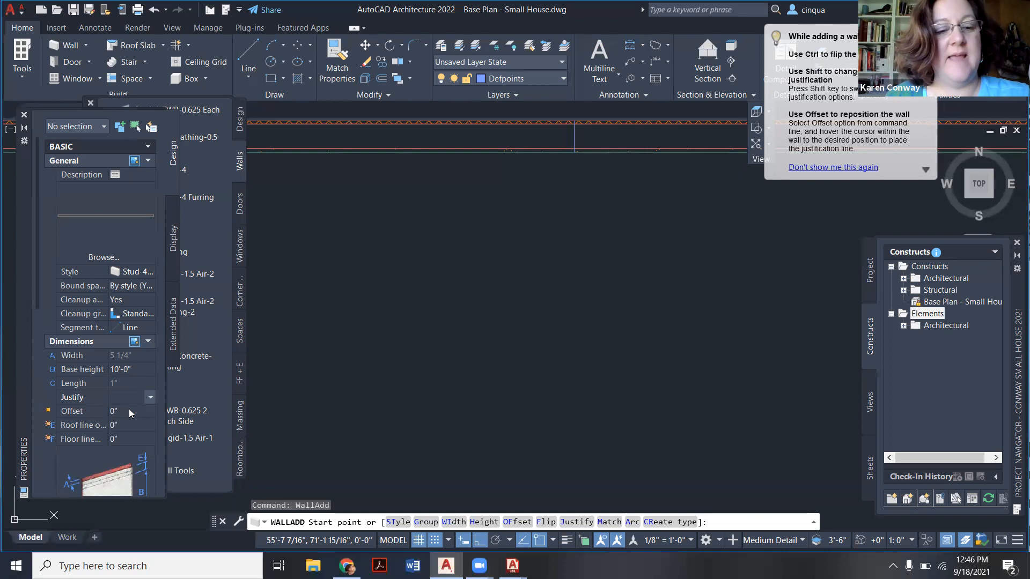
left_click(574, 152)
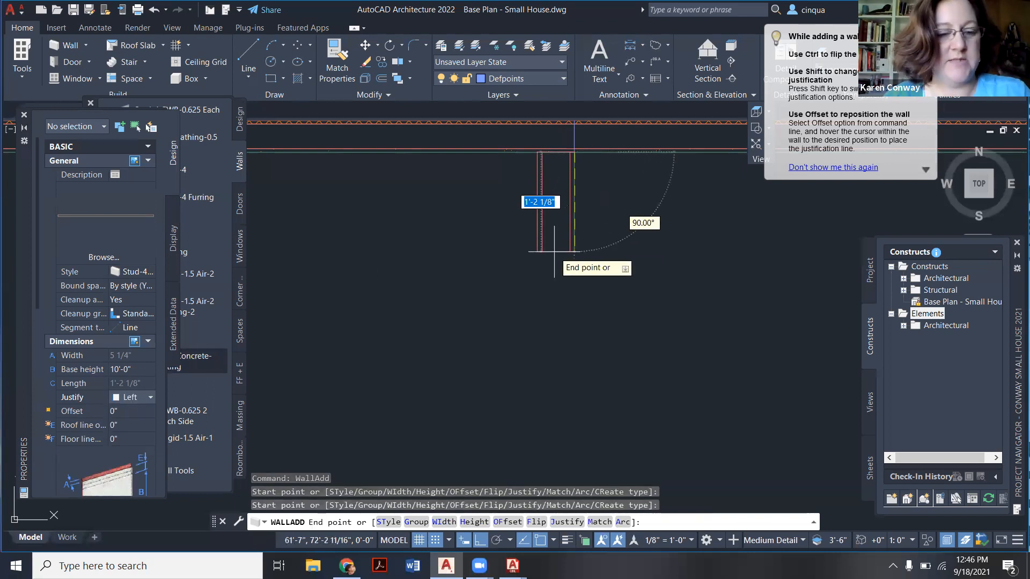
key("Escape")
left_click_drag(24, 187, 20, 280)
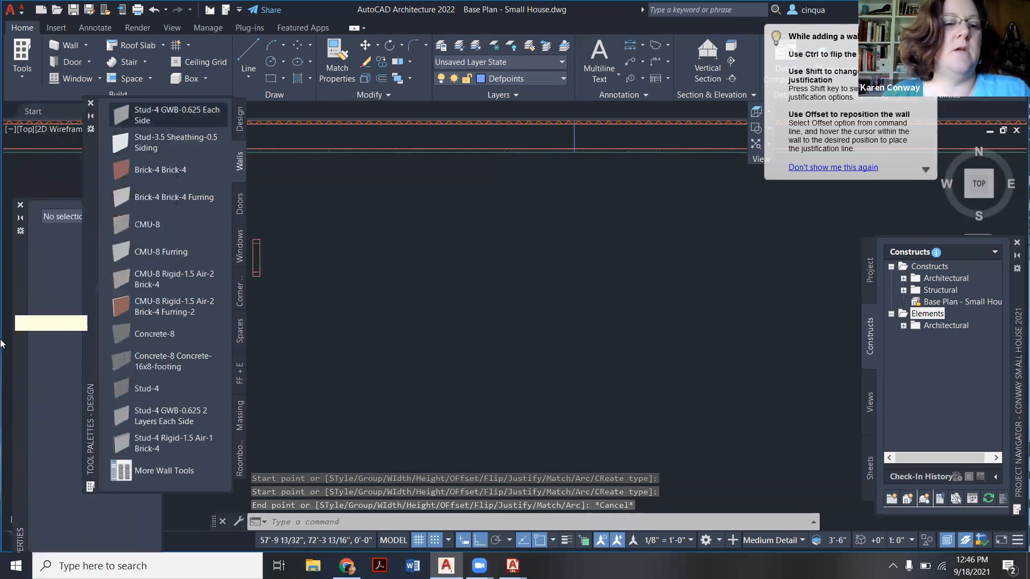
Add a Right-justified stud partition wall running 10' down from where the offset guide line meets the upper exterior wall's inner face.
key("Return")
left_click_drag(18, 336, 34, 250)
left_click(145, 412)
left_click(144, 414)
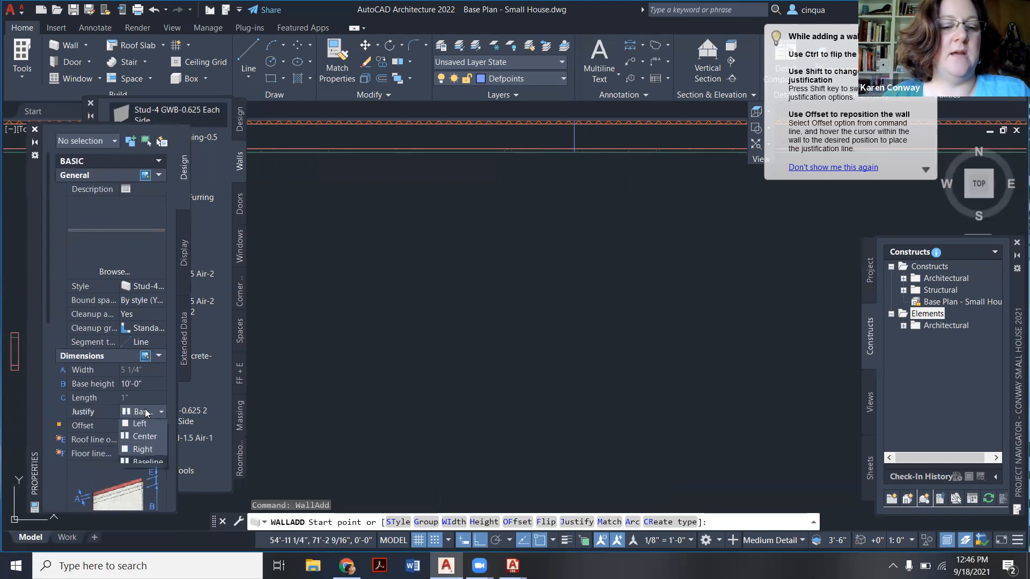
left_click(151, 451)
left_click(574, 153)
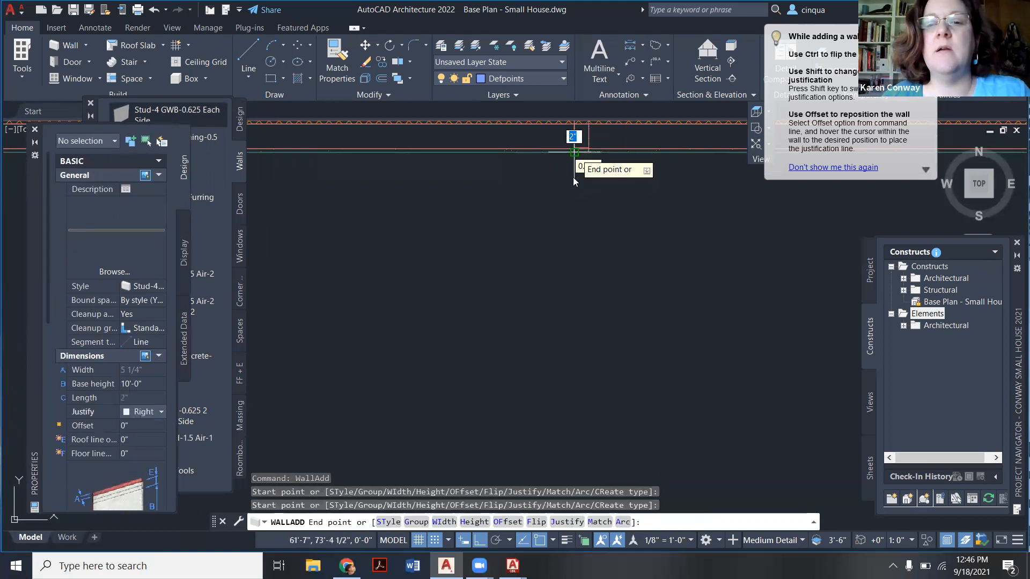
scroll(548, 270, "down", 3)
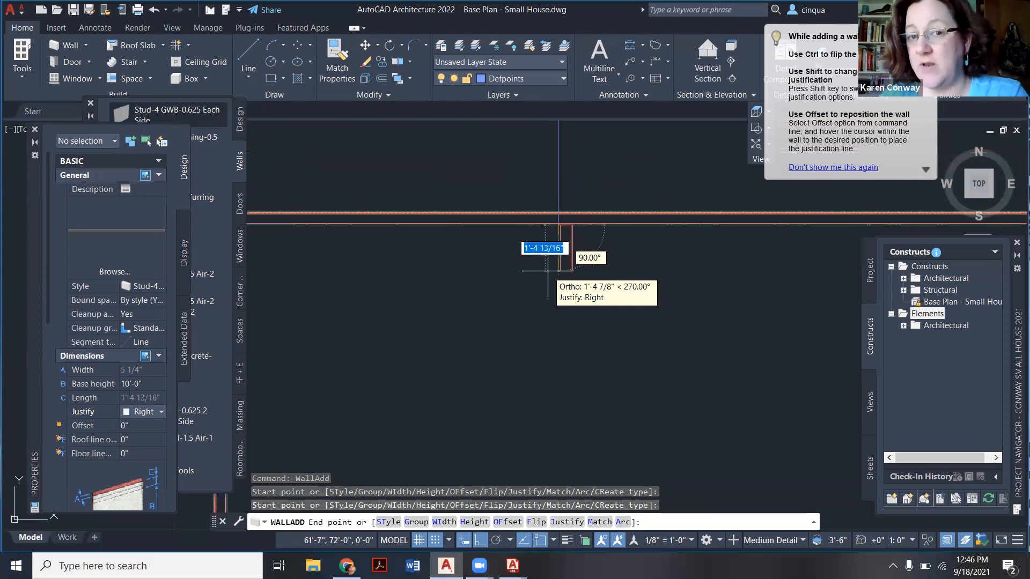
scroll(550, 252, "down", 2)
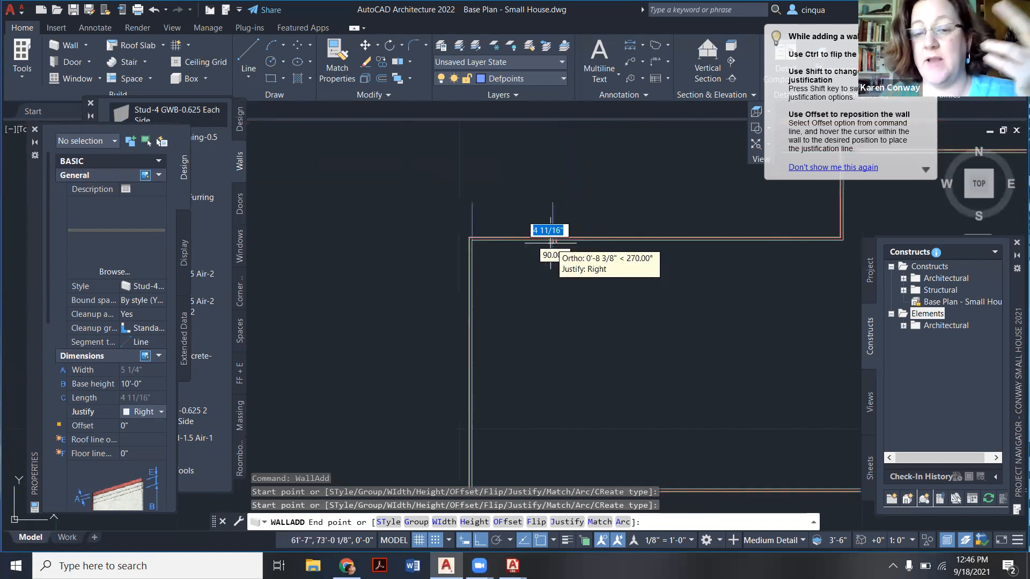
scroll(550, 268, "down", 1)
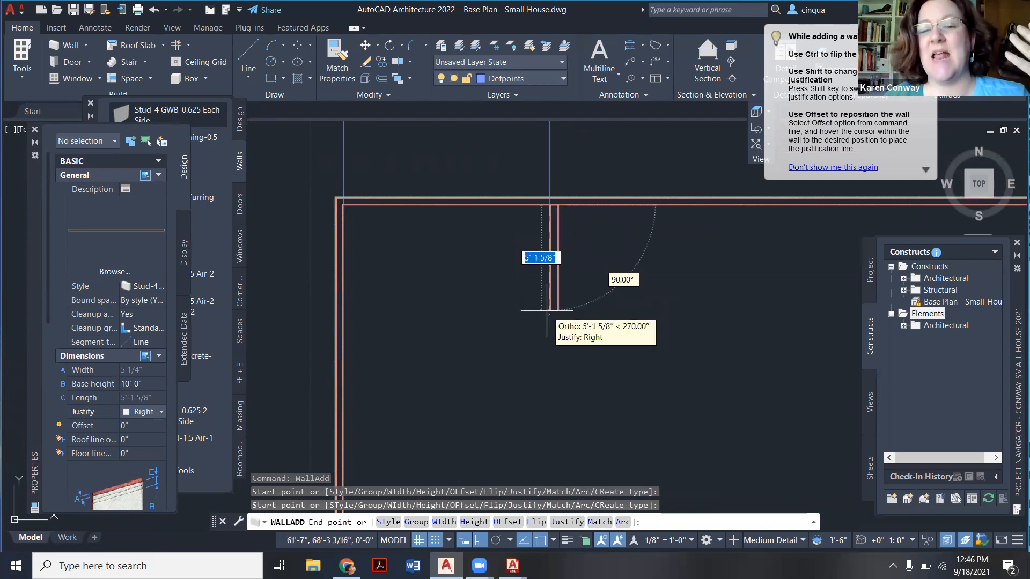
type("10")
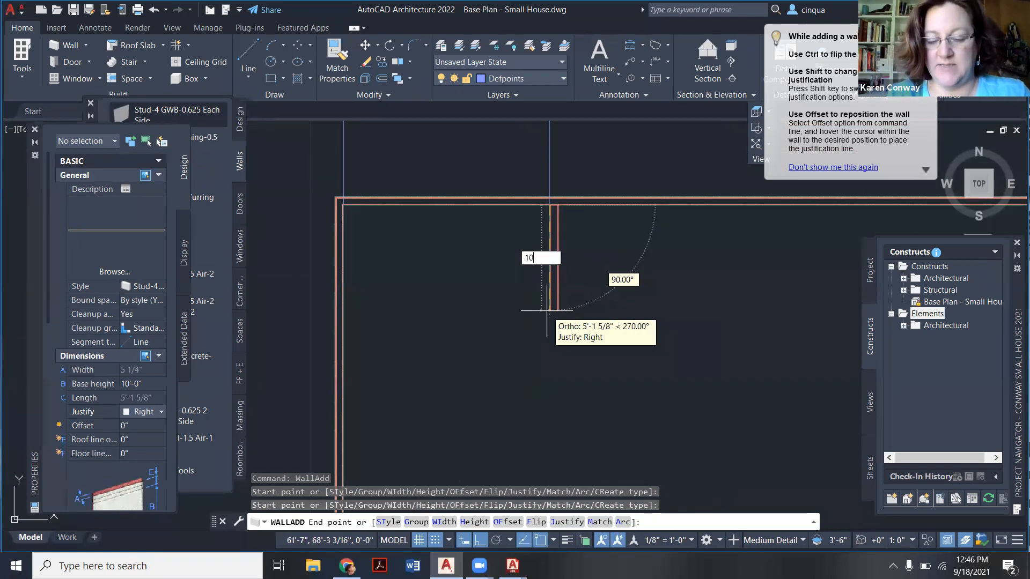
type("'")
key("Return")
Continue the partition wall left from its lower end to the left exterior wall, closing off the corner room.
scroll(532, 384, "up", 4)
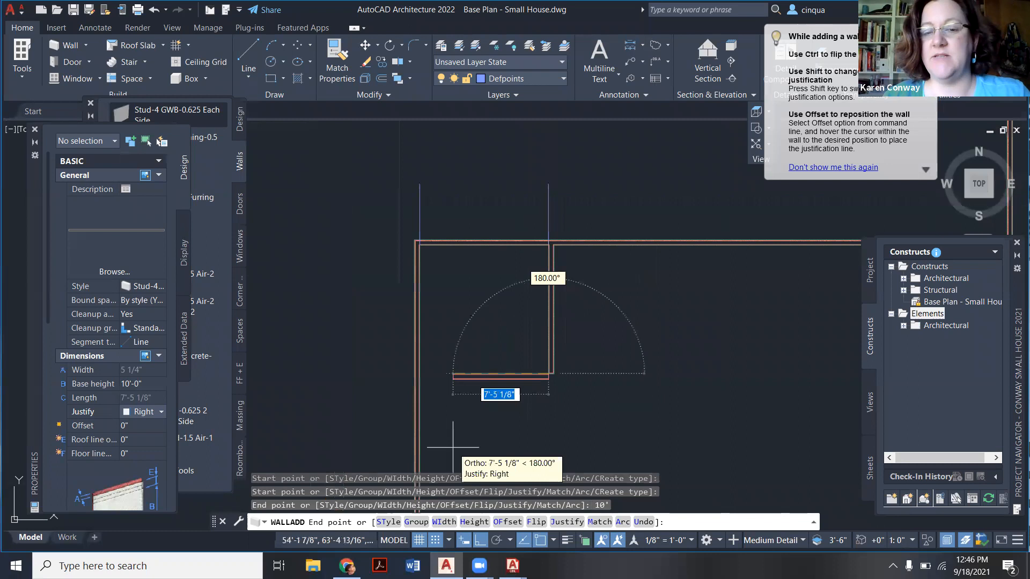
scroll(633, 338, "down", 3)
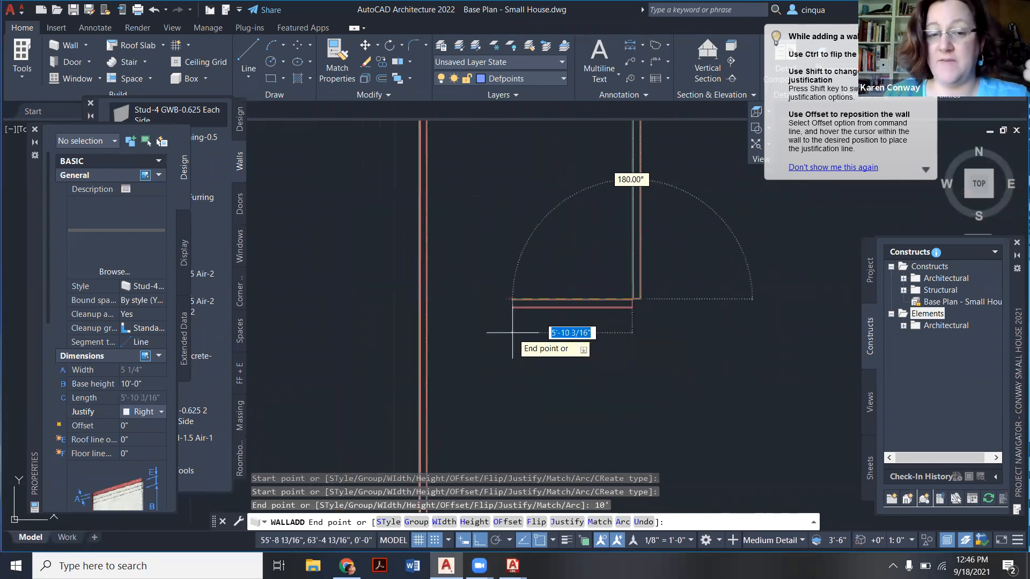
left_click(423, 299)
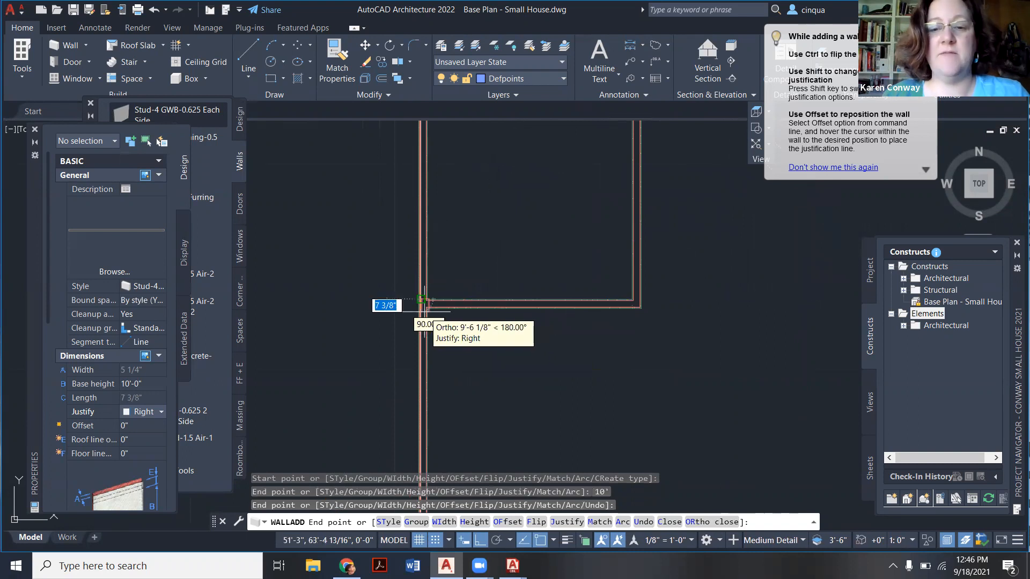
key("Escape")
scroll(436, 336, "down", 3)
scroll(497, 313, "up", 2)
scroll(498, 310, "down", 1)
scroll(485, 316, "up", 3)
scroll(494, 294, "down", 1)
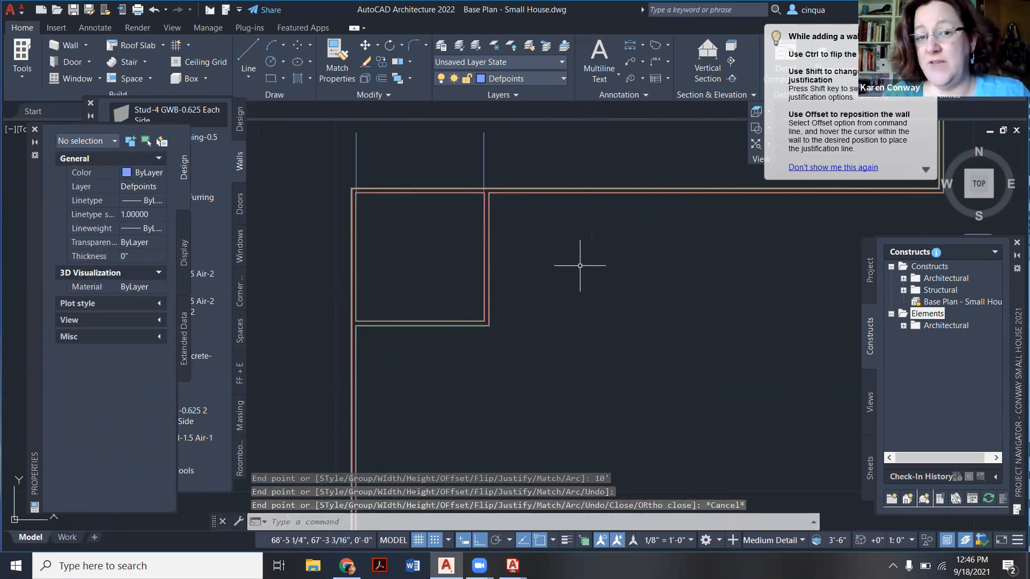
scroll(536, 230, "up", 3)
scroll(530, 236, "down", 3)
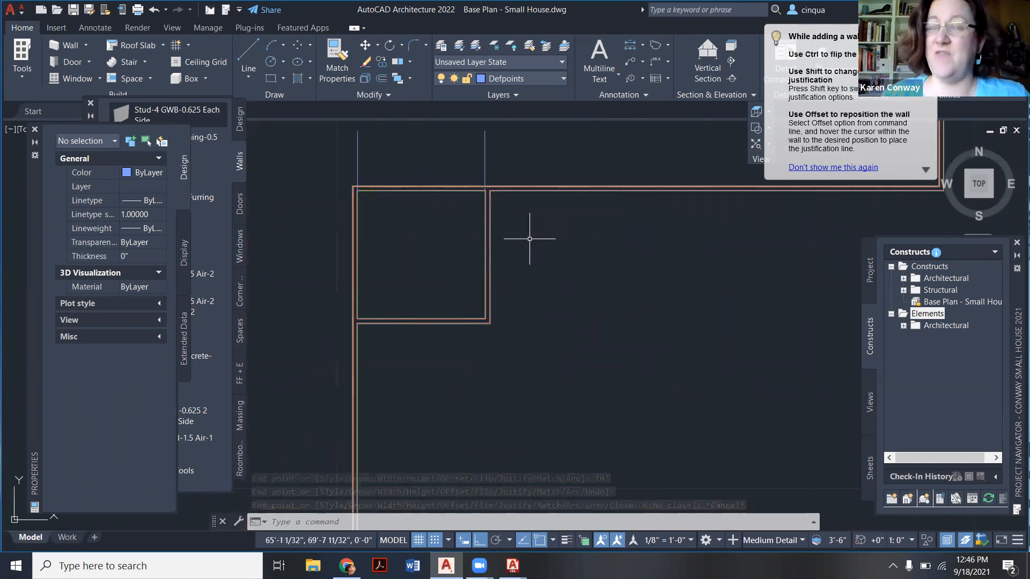
scroll(534, 215, "up", 2)
key("F1")
type("m")
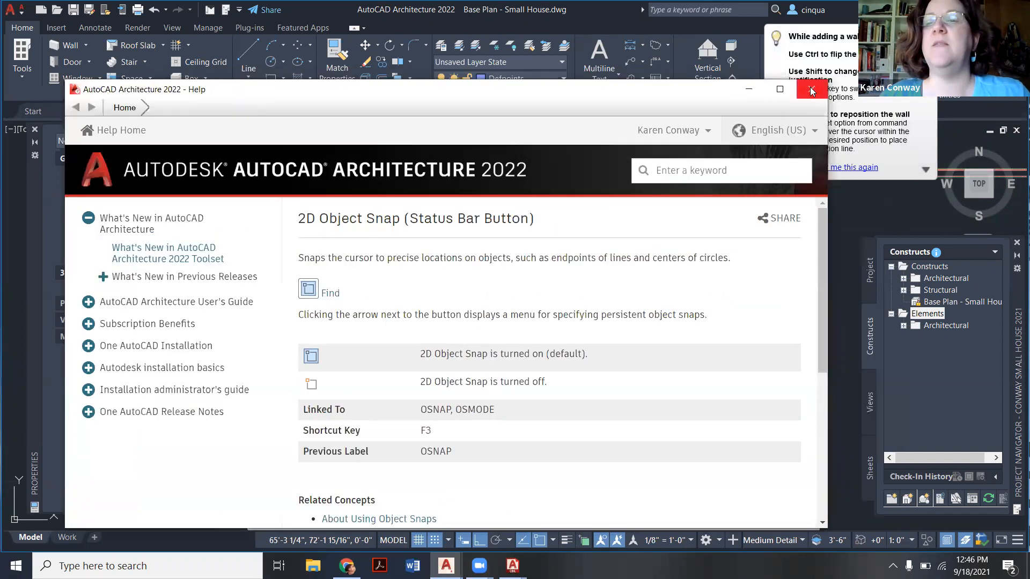
left_click(811, 84)
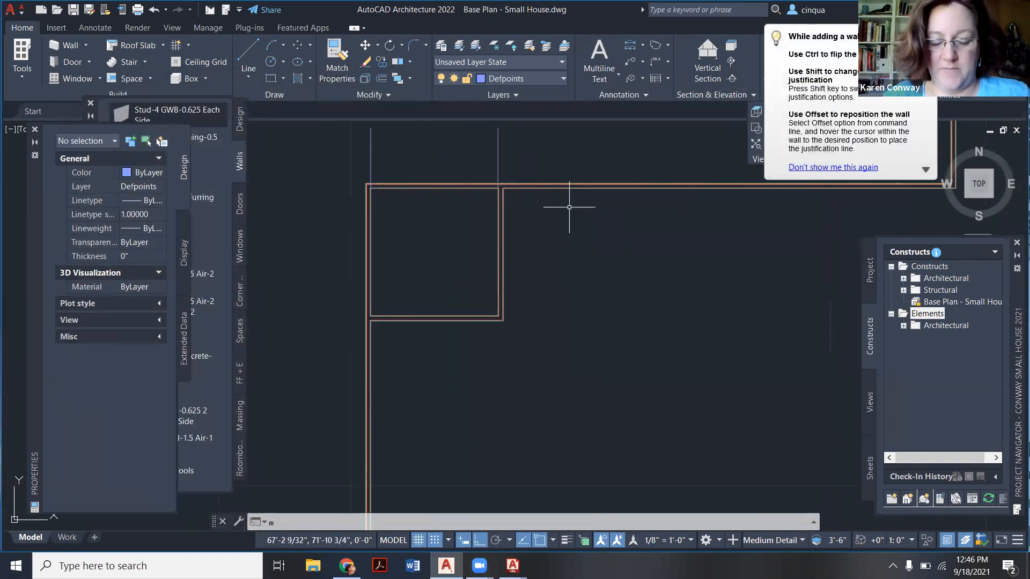
scroll(570, 207, "up", 3)
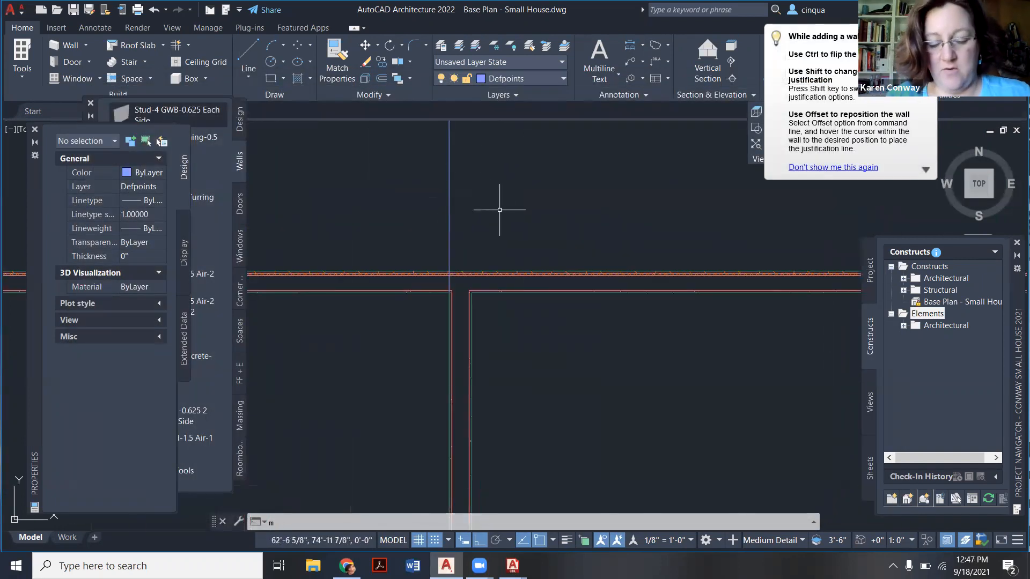
type("o")
key("Return")
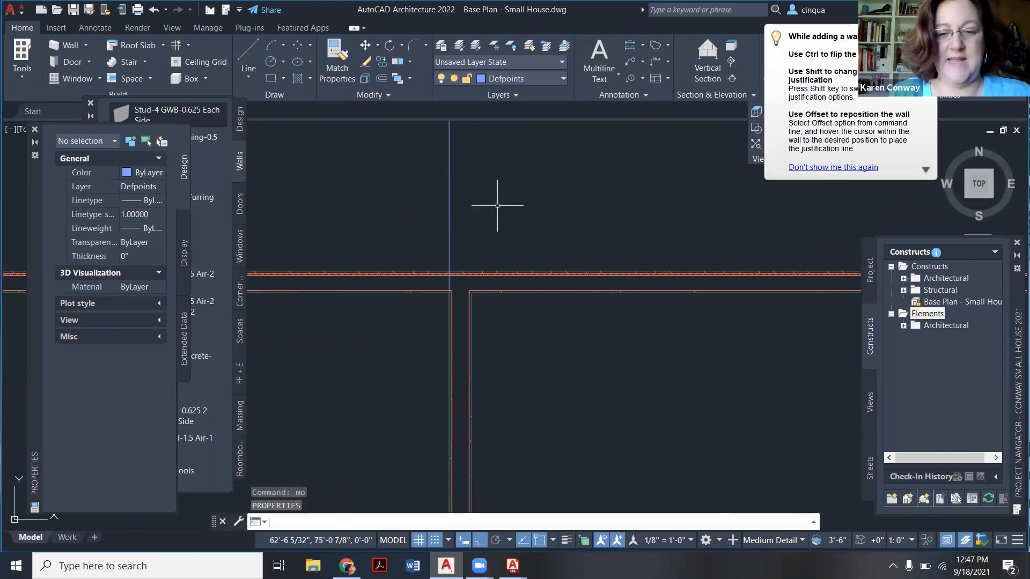
key("Escape")
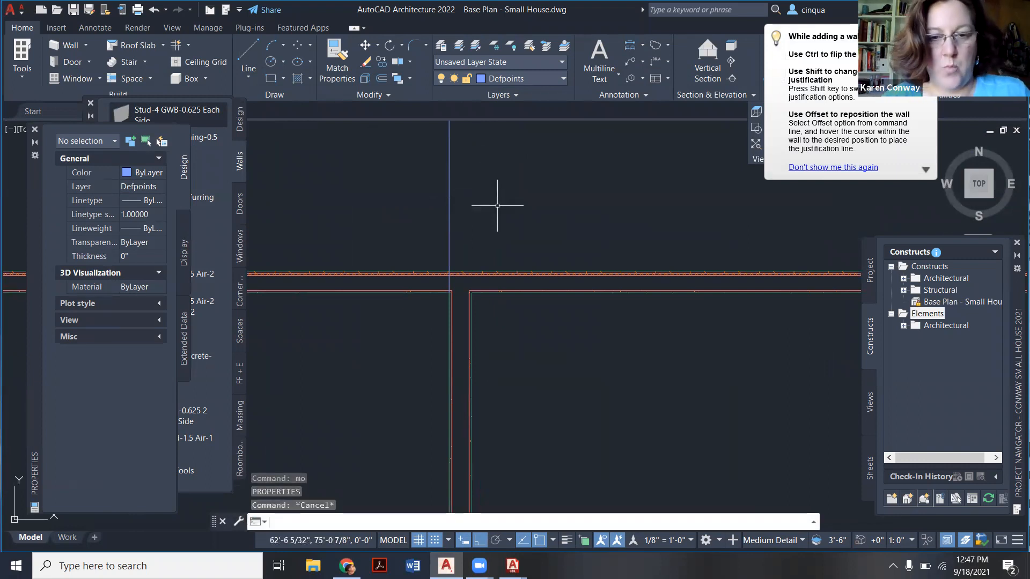
type("m")
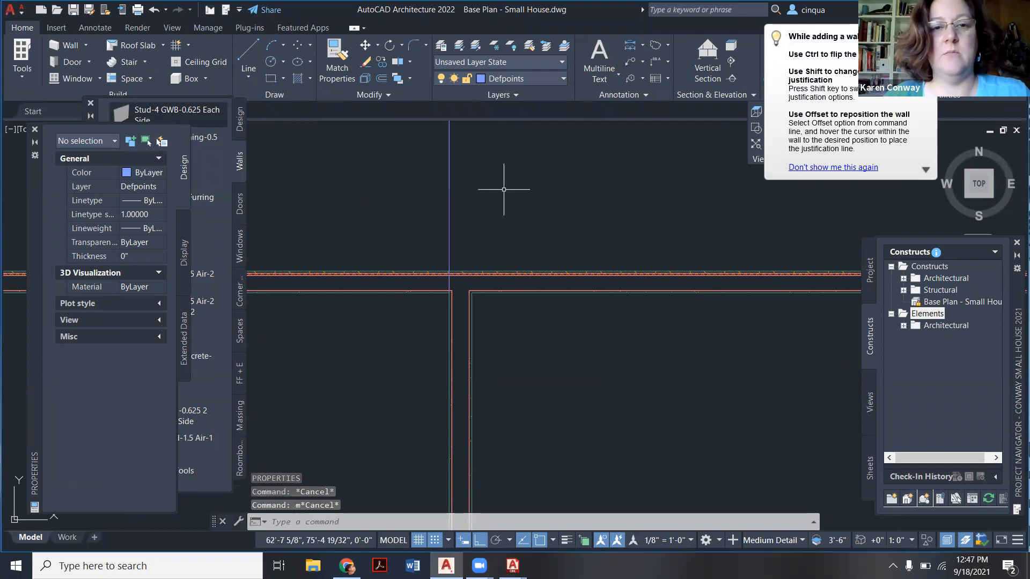
key("Escape")
left_click(451, 189)
left_click(403, 216)
key("Escape")
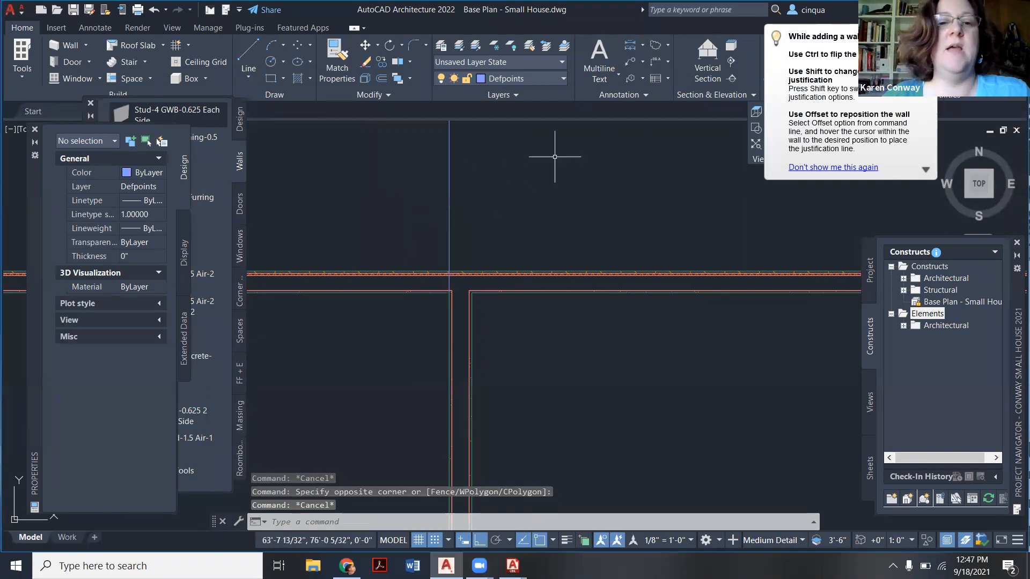
Move the guide line at the vertical partition from its left finish face to its right finish face, along the upper wall's inner face.
key("ctrl+1")
left_click(365, 45)
left_click(475, 156)
left_click(401, 197)
key("Return")
scroll(413, 303, "up", 6)
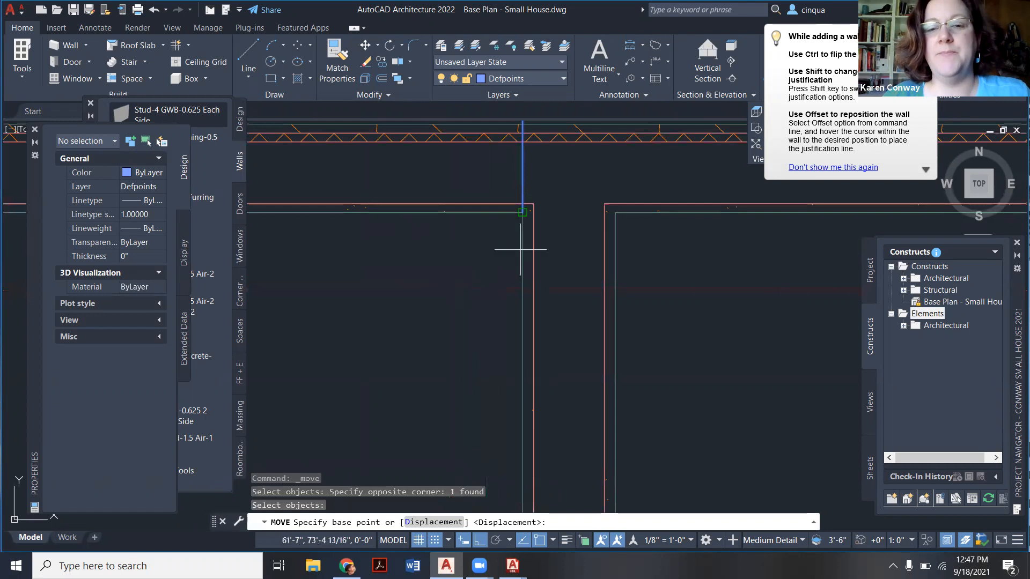
left_click(522, 212)
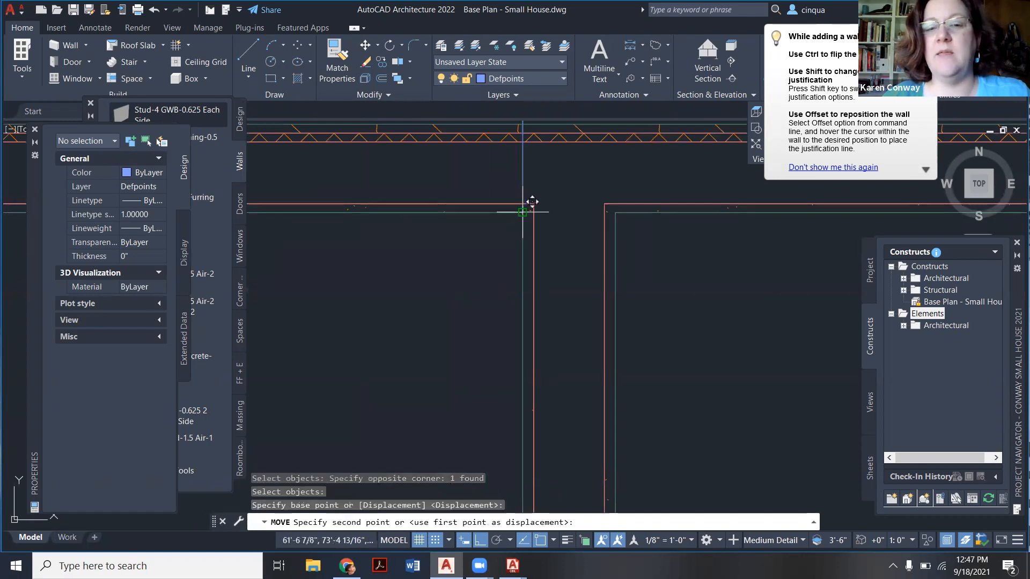
left_click(615, 212)
scroll(425, 304, "down", 5)
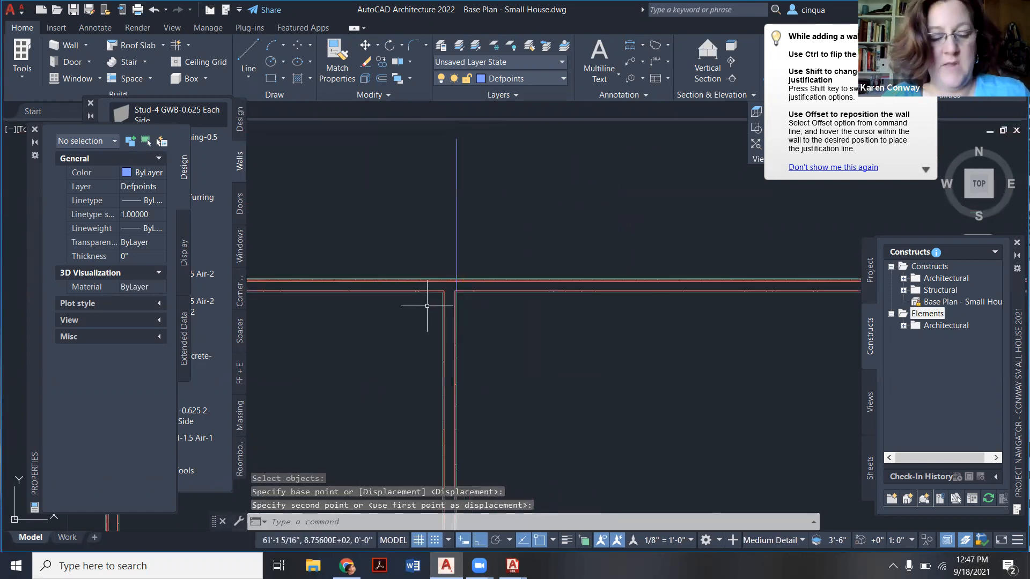
scroll(469, 277, "up", 3)
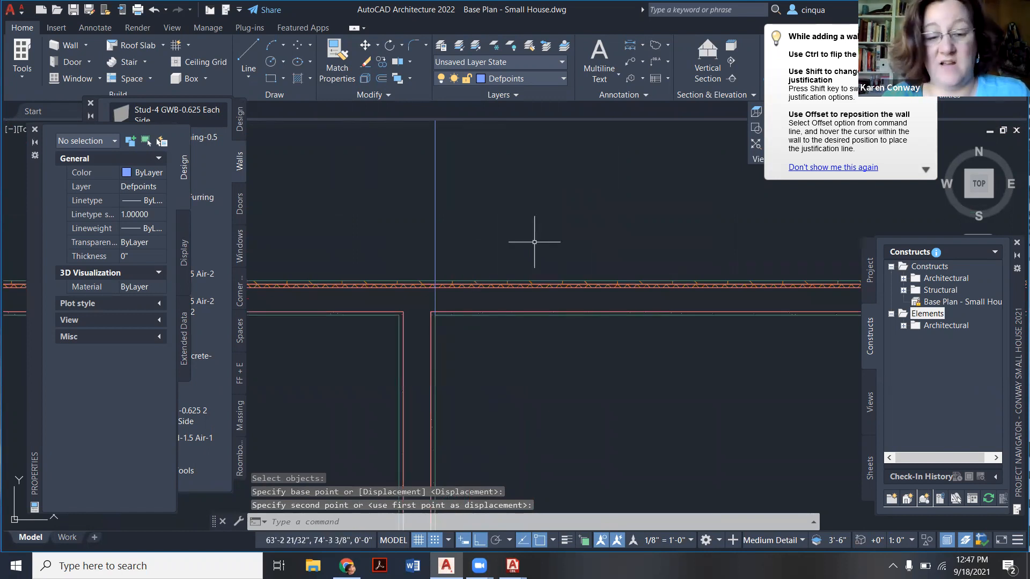
scroll(536, 225, "down", 4)
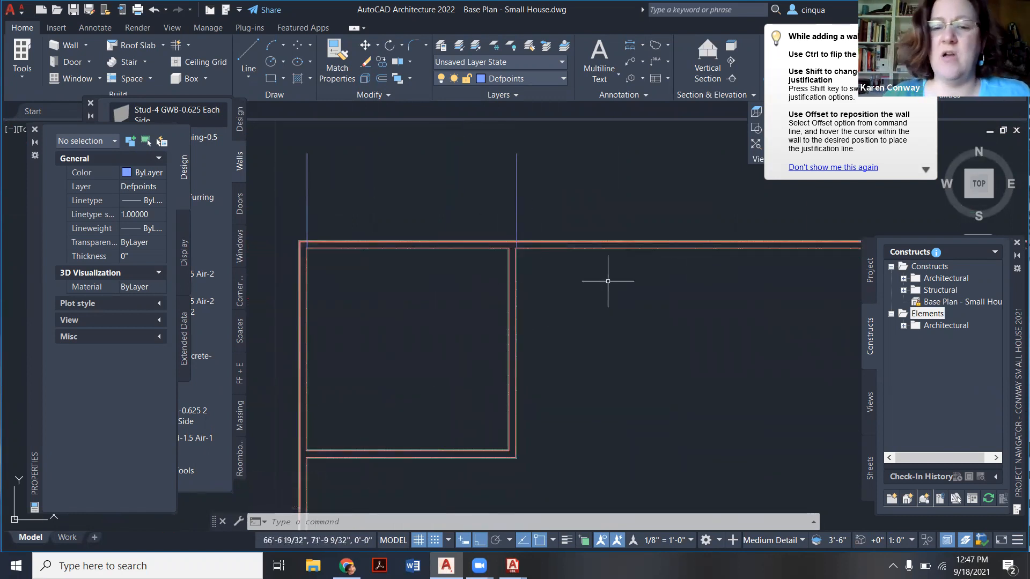
type("o")
key("Return")
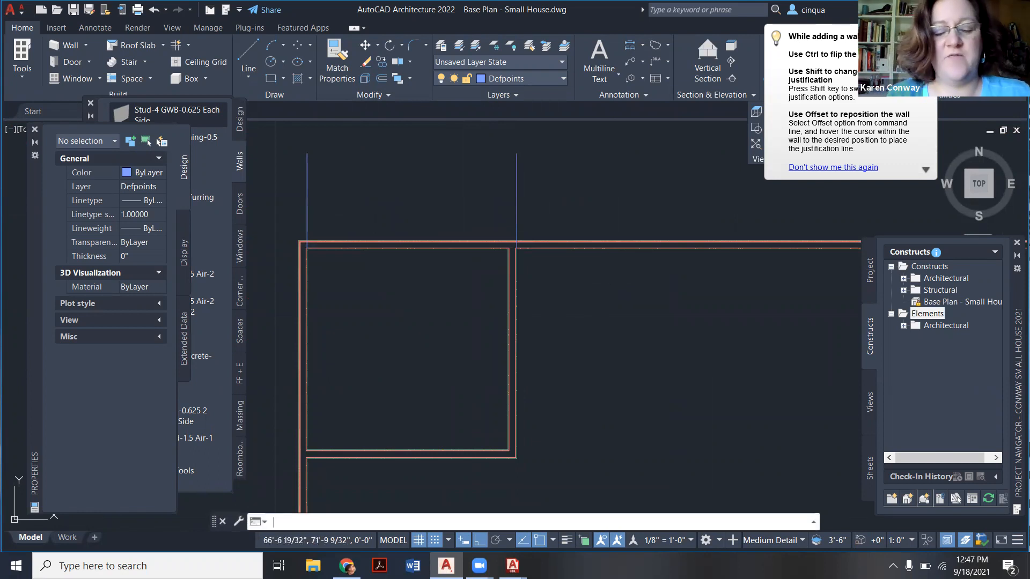
type("5")
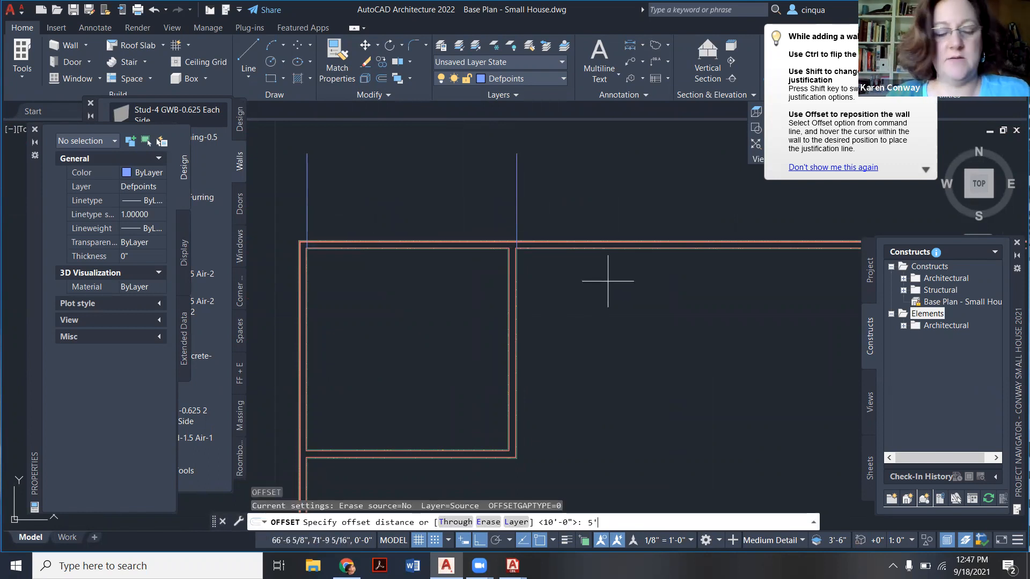
type("'")
key("Escape")
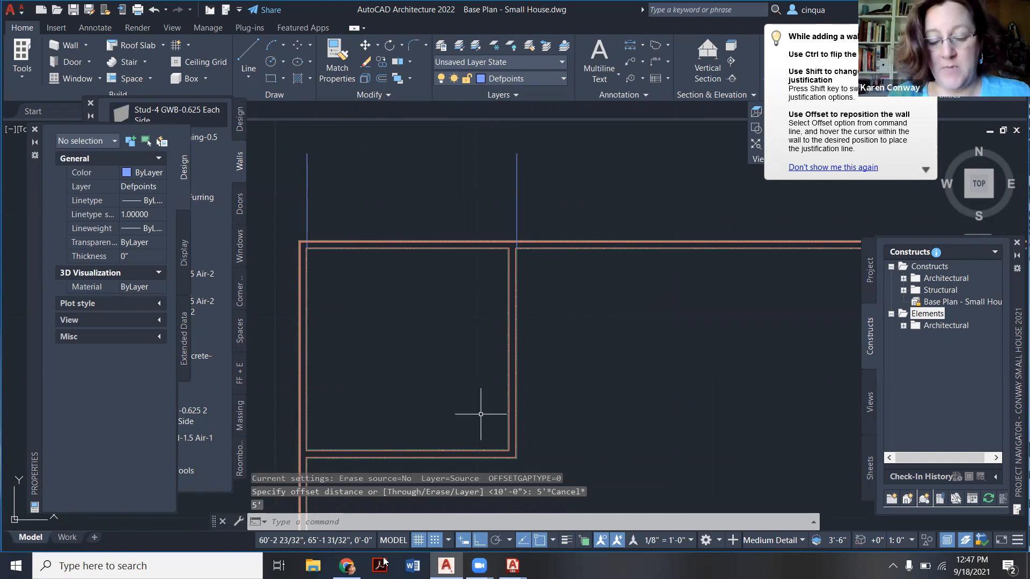
Try offsetting the guide line at the partition's right face 5' to the right, and undo that offset.
key("Return")
type("5")
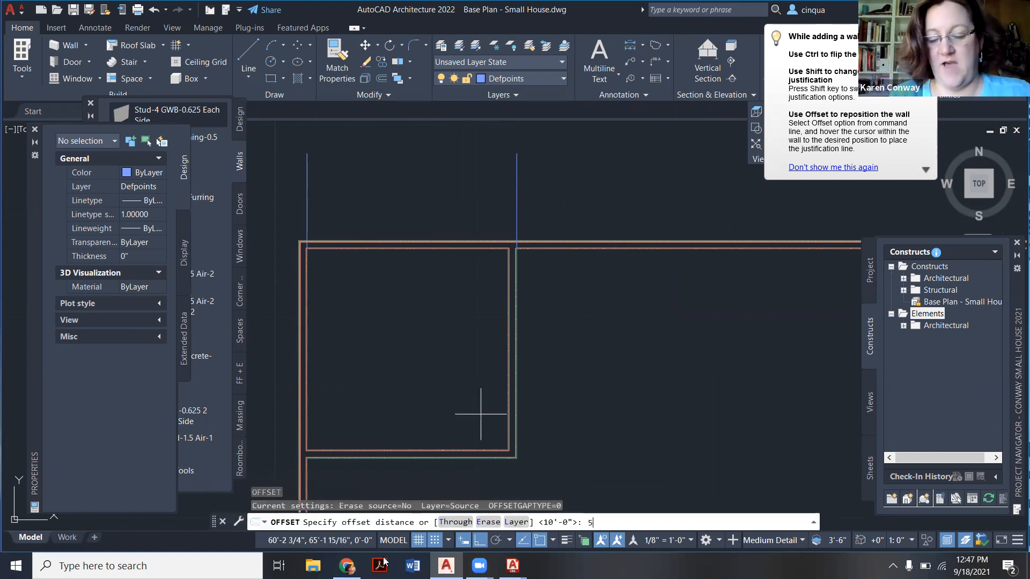
key("Return")
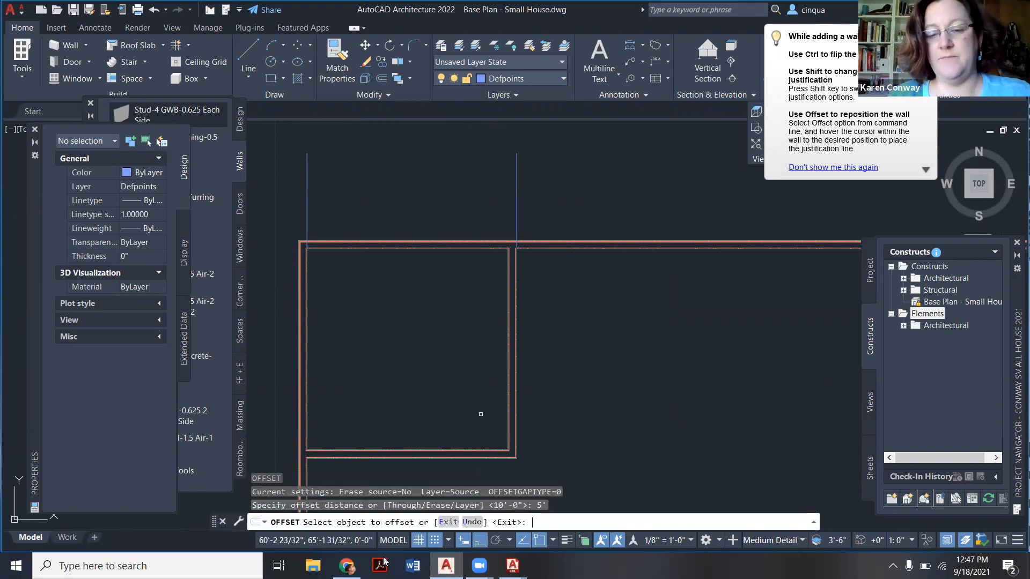
left_click(517, 220)
left_click(638, 252)
key("Escape")
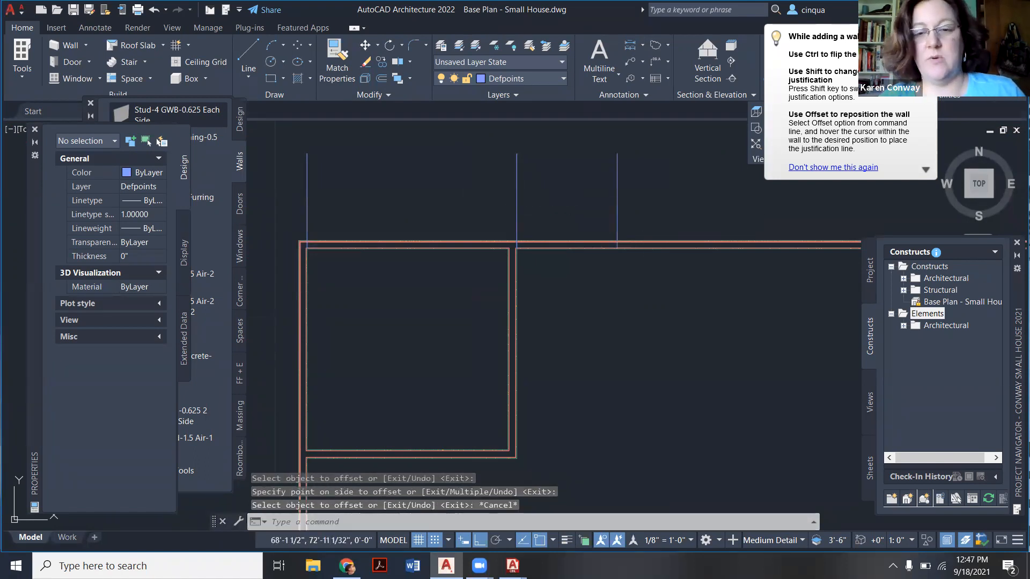
key("ctrl+z")
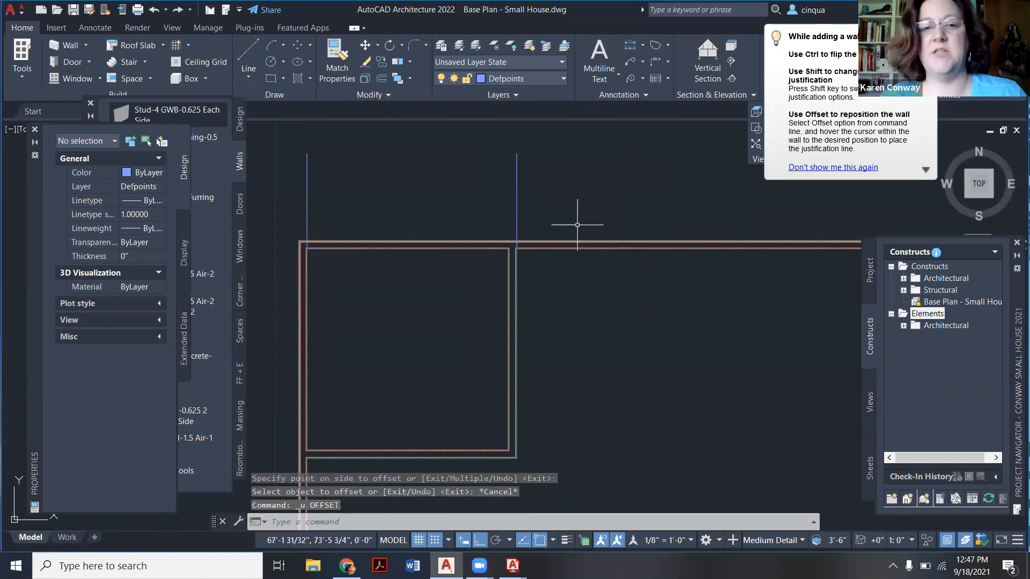
Offset the guide line at the partition's right face 5' to the right.
left_click(386, 81)
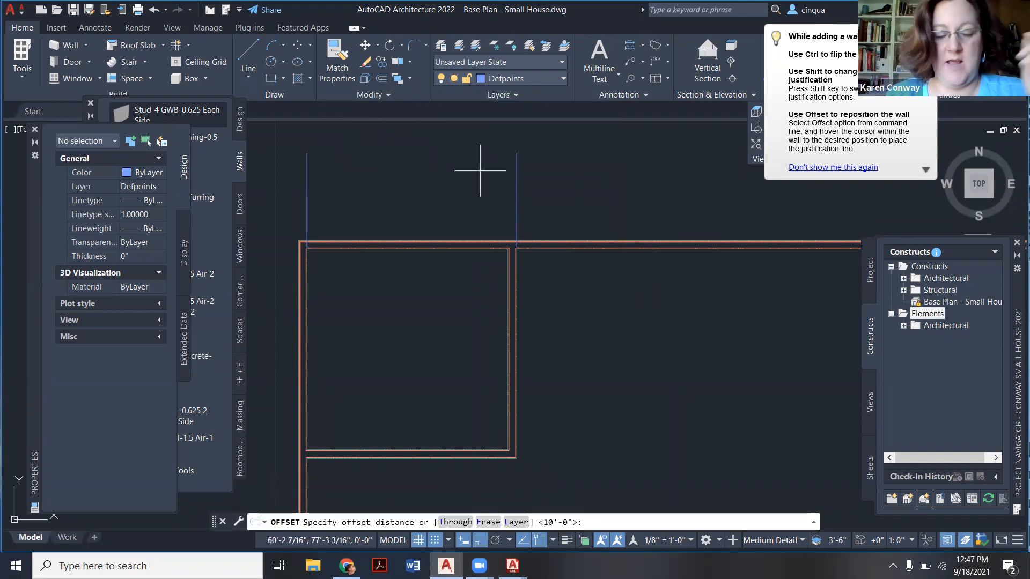
key("Return")
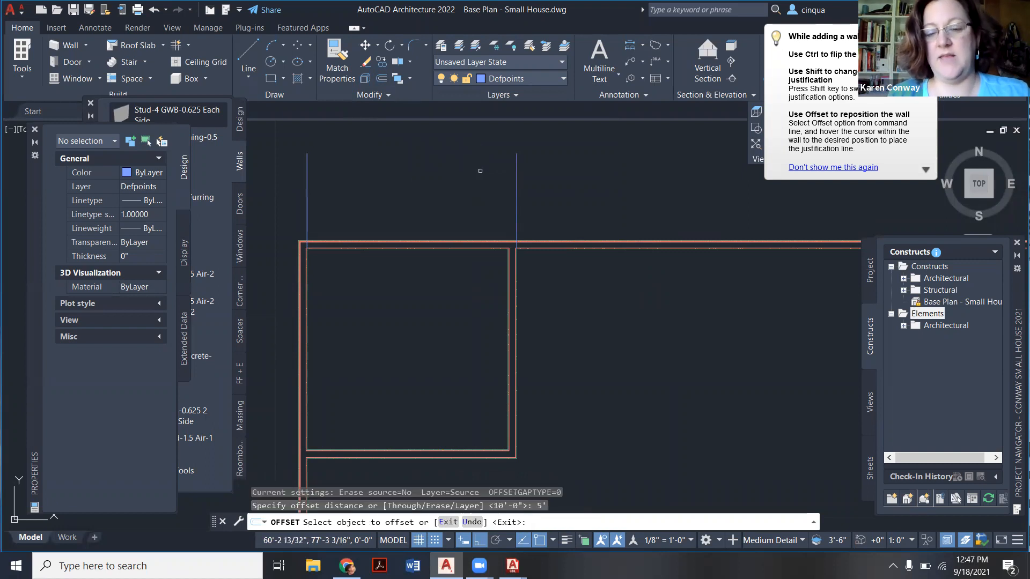
left_click(516, 196)
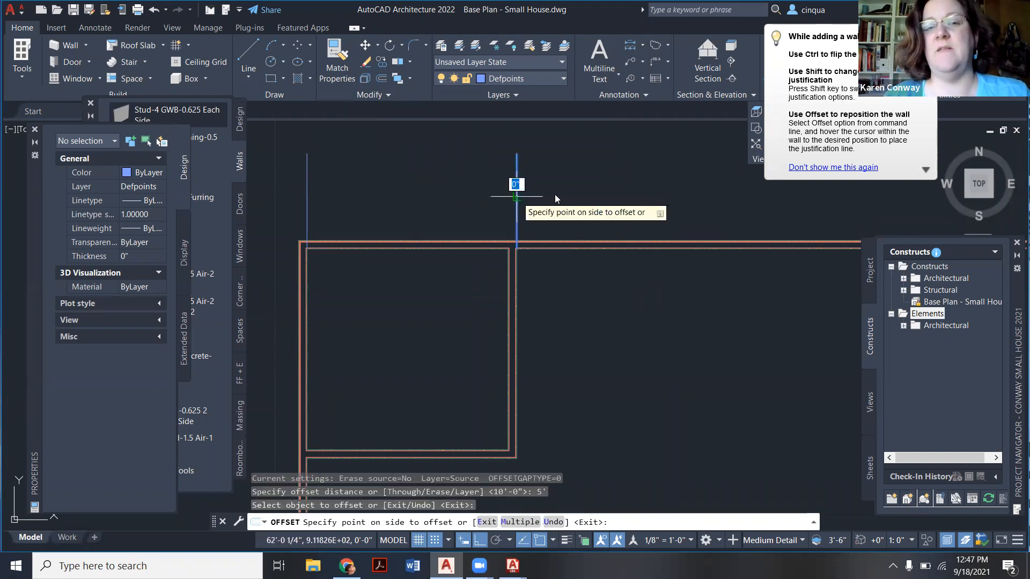
left_click(616, 179)
key("Escape")
scroll(556, 267, "down", 2)
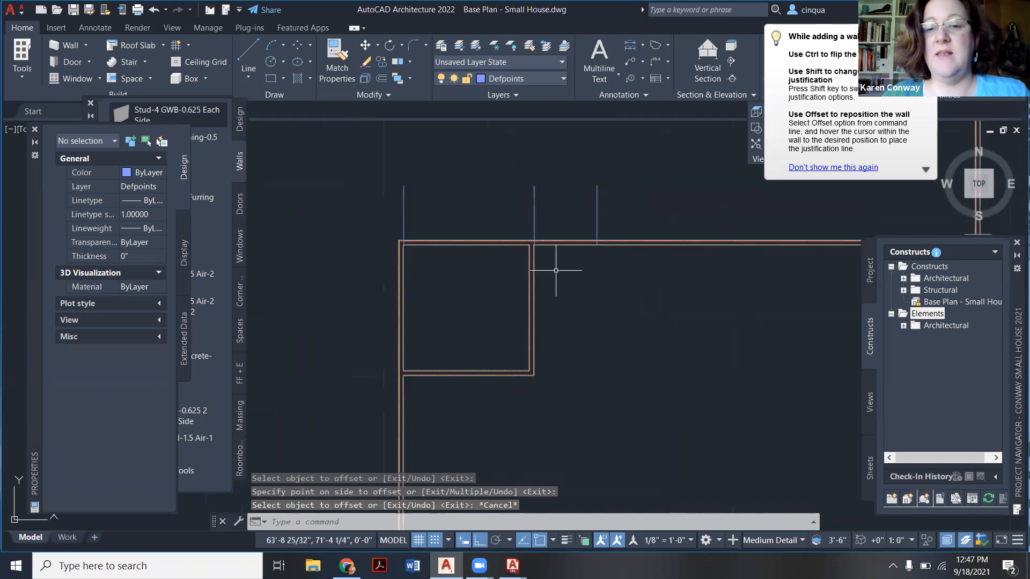
Add a Right-justified Stud-4 GWB-0.625 Each Side wall about 12'-11" long, running down from the new guide line at the upper wall's inner face.
left_click(203, 117)
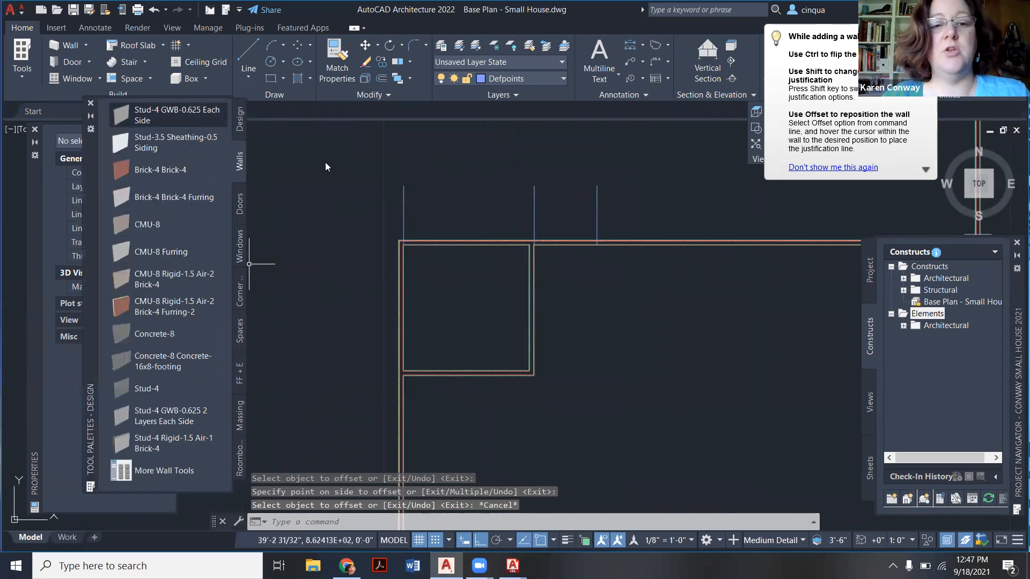
scroll(557, 258, "up", 3)
left_click(722, 210)
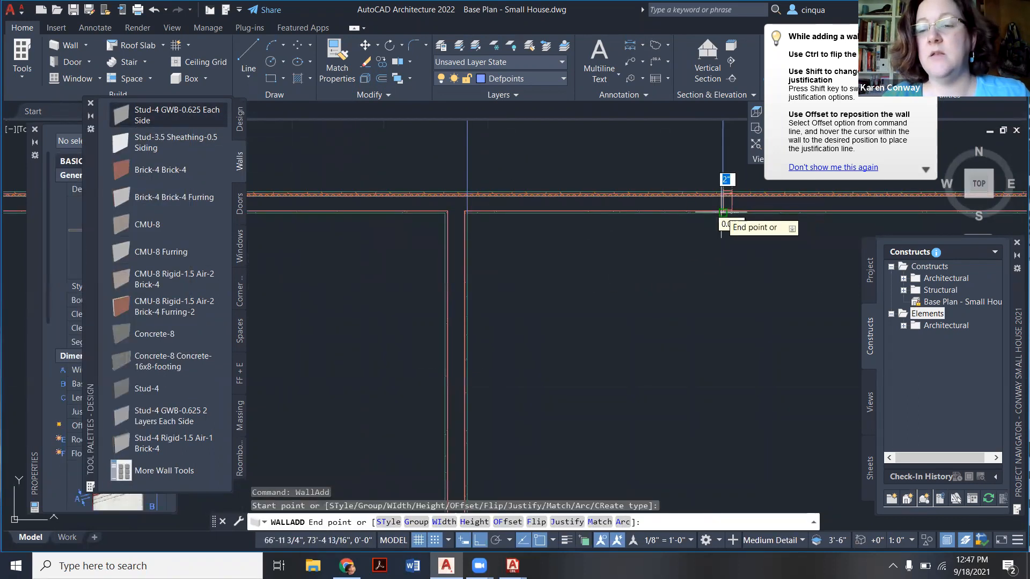
scroll(674, 232, "down", 3)
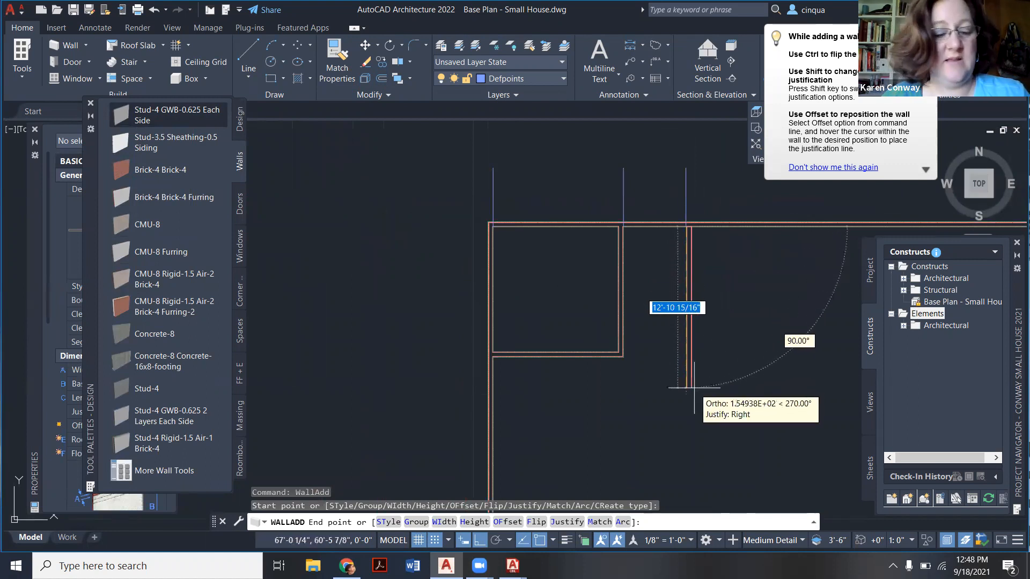
left_click(697, 385)
key("Escape")
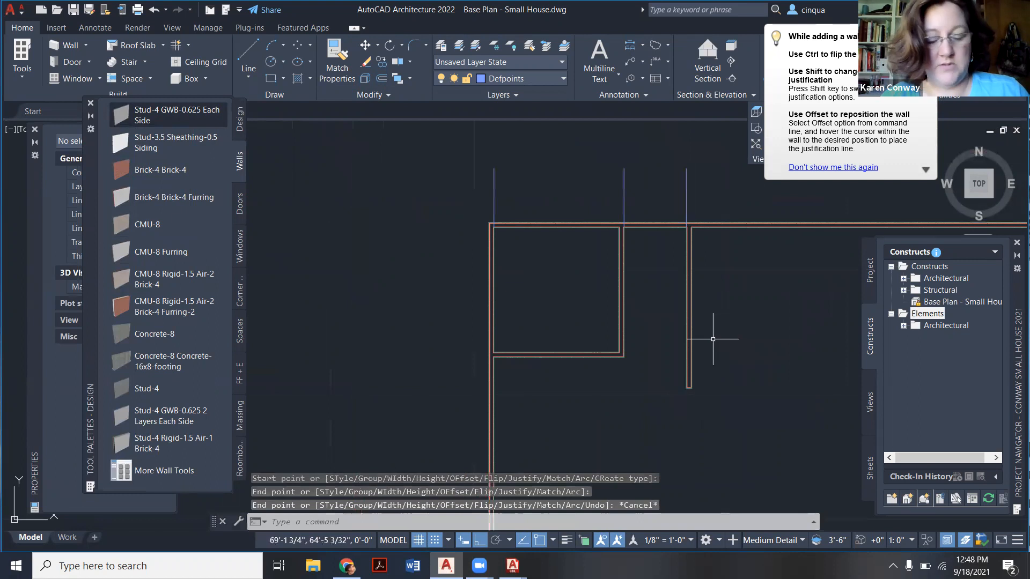
Undo the addition of the freehand wall at the new guide line.
key("ctrl+z")
key("ctrl+z")
scroll(410, 325, "up", 4)
scroll(483, 272, "down", 6)
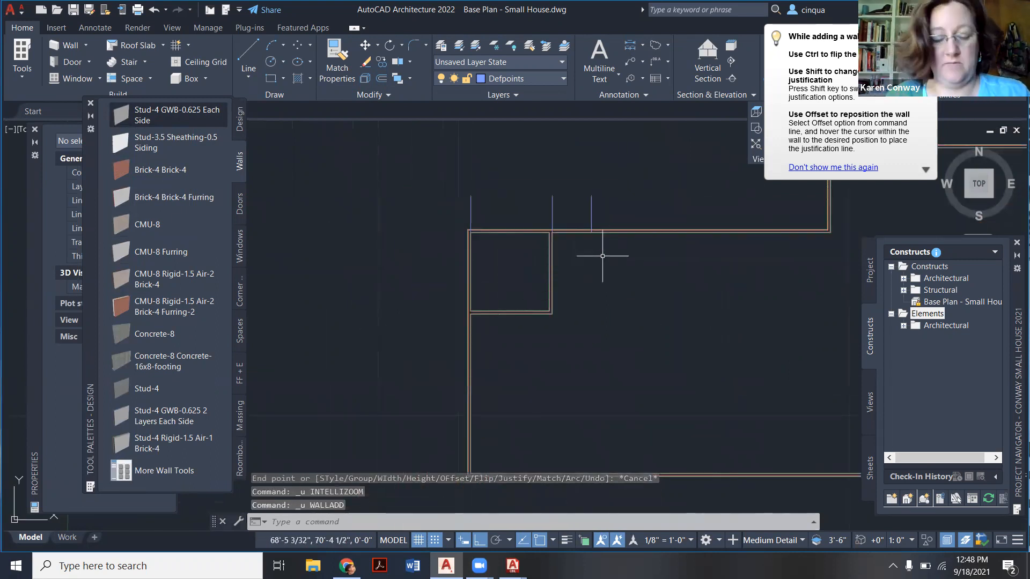
Copy the corner room's right partition so its left finish face aligns with the new guide line at the upper wall's inner face.
left_click(384, 66)
scroll(500, 215, "up", 4)
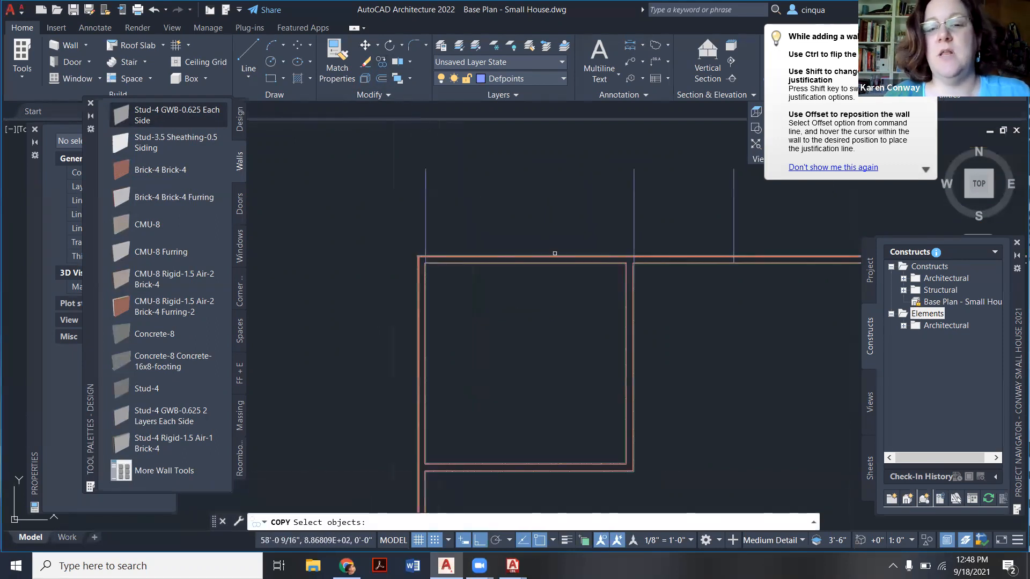
left_click(628, 304)
left_click(610, 311)
key("Return")
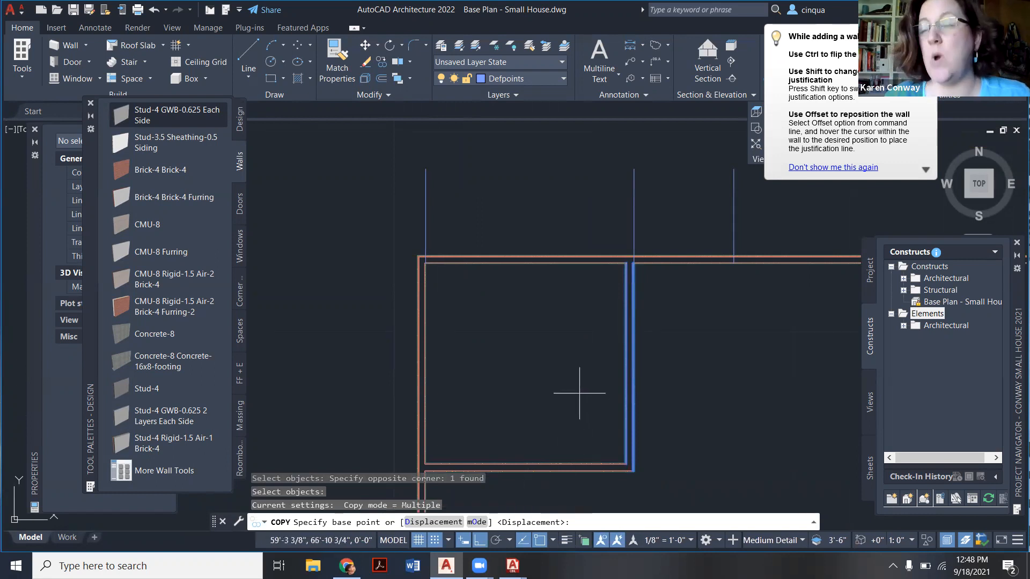
scroll(567, 369, "down", 2)
scroll(601, 346, "up", 10)
scroll(594, 252, "down", 2)
scroll(528, 218, "up", 5)
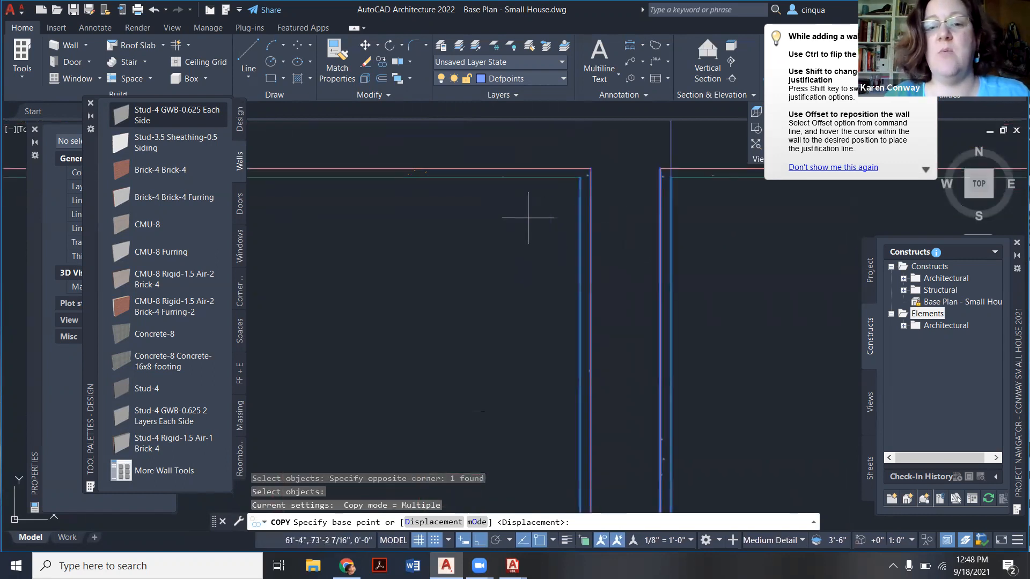
left_click(588, 170)
scroll(582, 177, "down", 4)
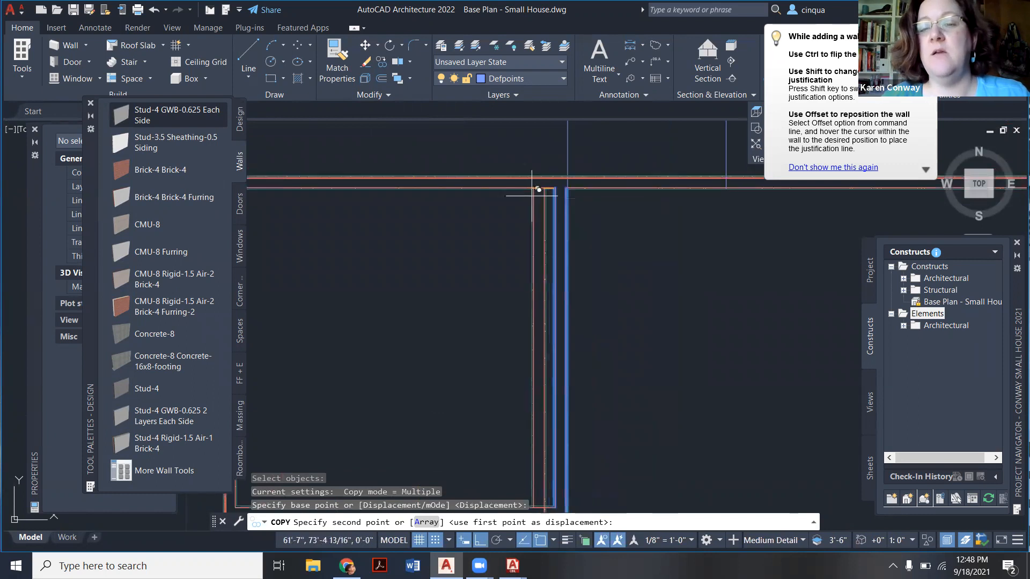
scroll(596, 195, "up", 9)
left_click(636, 207)
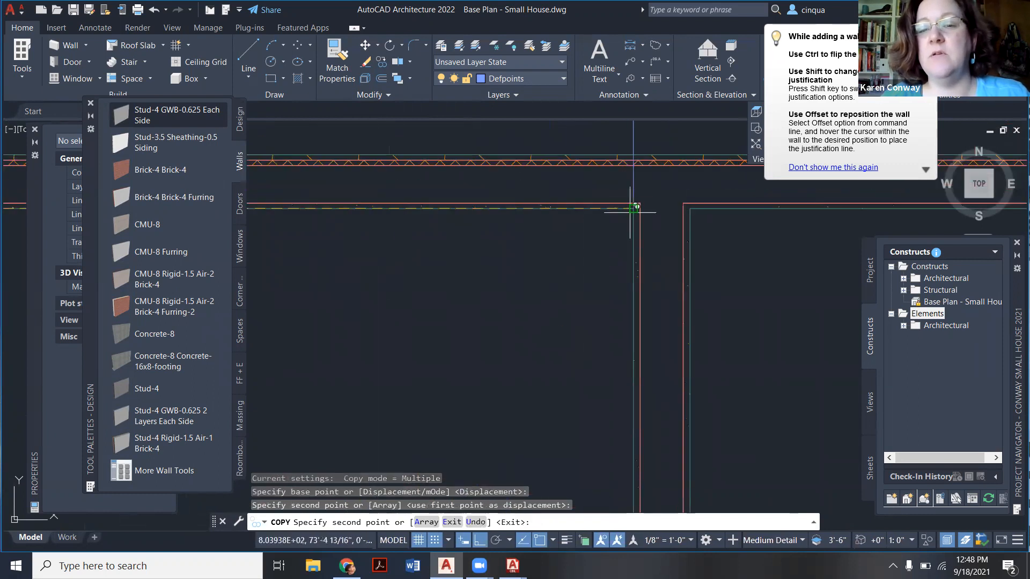
scroll(650, 200, "down", 7)
key("Escape")
Stretch the right end of the corner room's lower wall past the copied partition, making the wall about 18'-7" long.
scroll(650, 200, "down", 6)
scroll(624, 238, "up", 8)
scroll(624, 239, "down", 4)
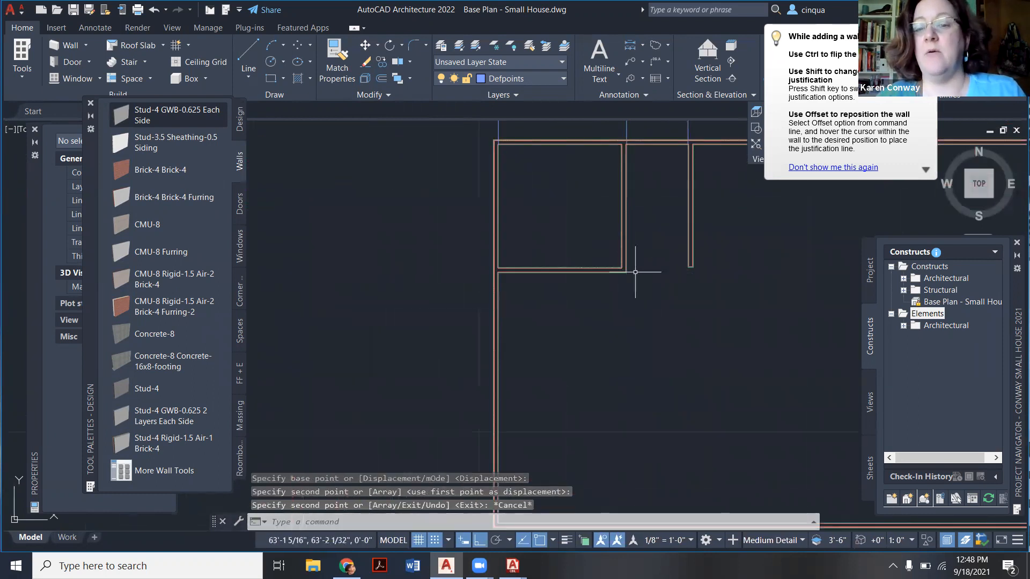
left_click(568, 269)
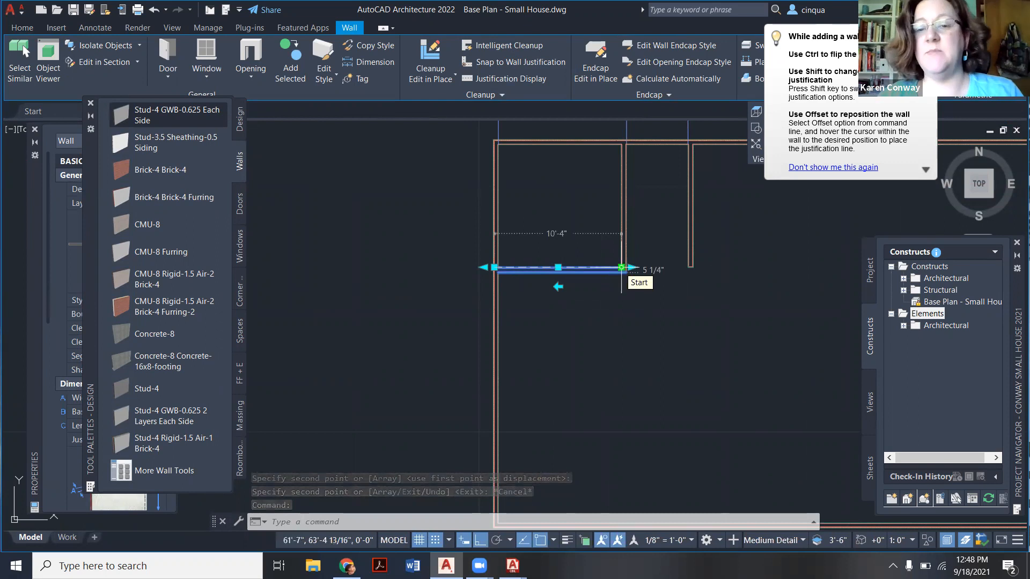
left_click(621, 267)
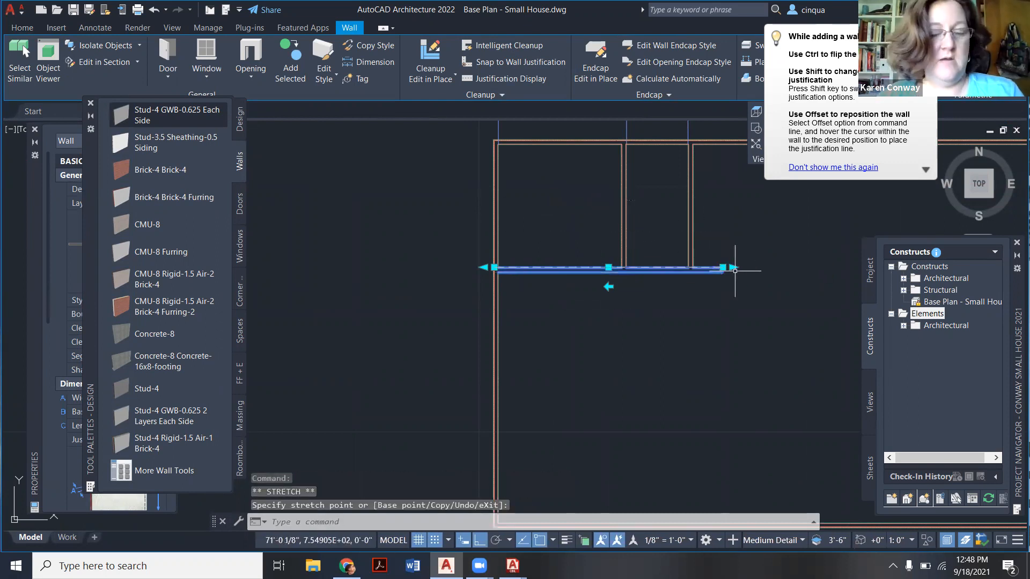
key("Escape")
key("Escape")
scroll(724, 265, "up", 3)
scroll(595, 279, "down", 3)
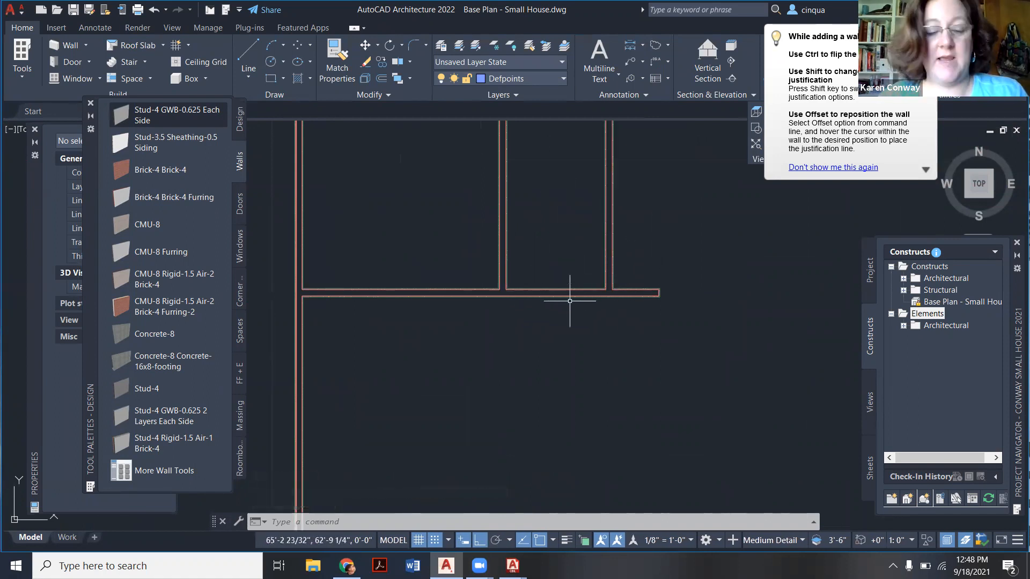
Try to stretch the lower wall's right end back toward the copied partition.
left_click(652, 291)
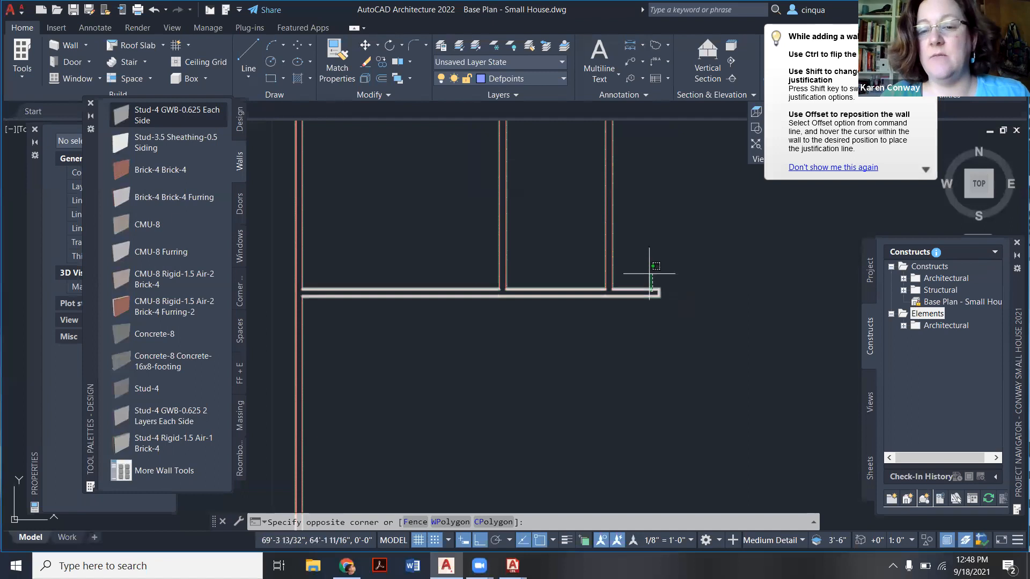
left_click(660, 288)
scroll(633, 269, "down", 3)
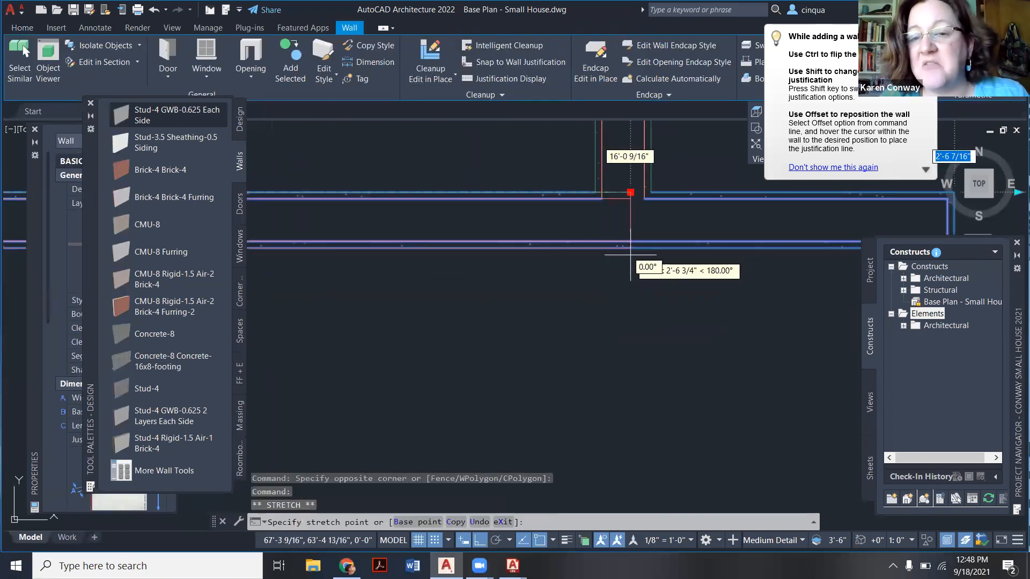
scroll(612, 268, "down", 5)
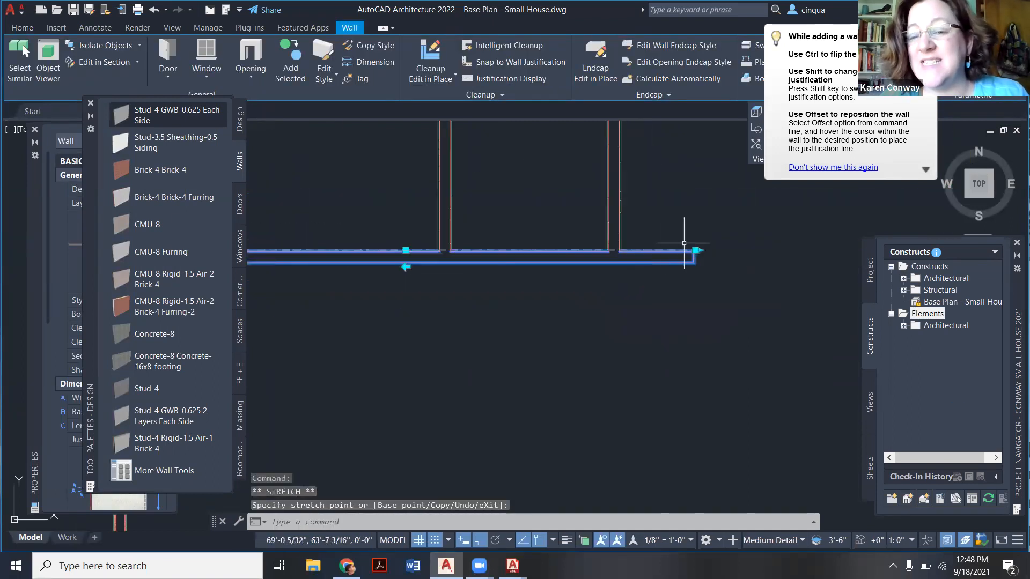
scroll(684, 243, "up", 5)
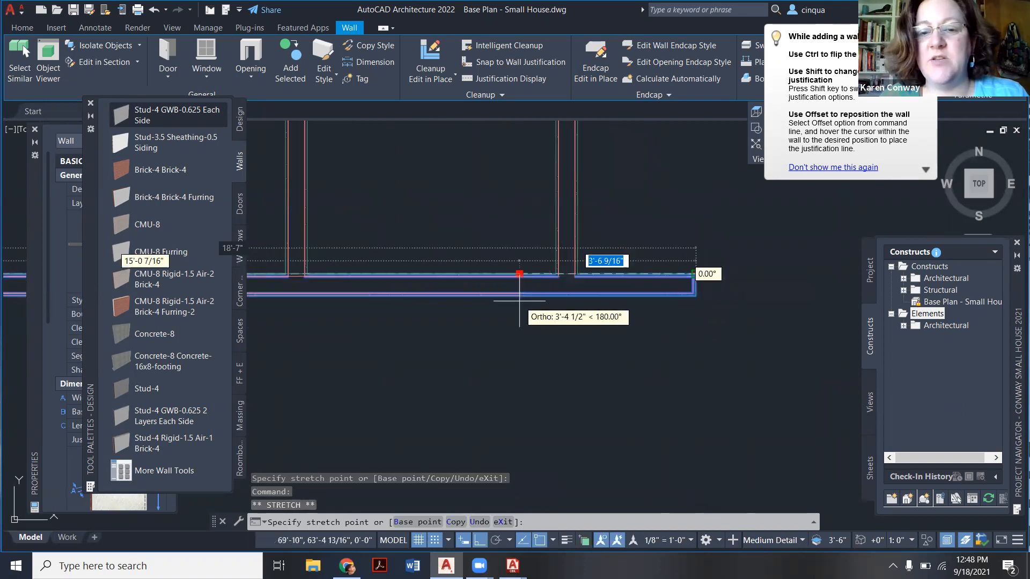
key("Escape")
key("Escape")
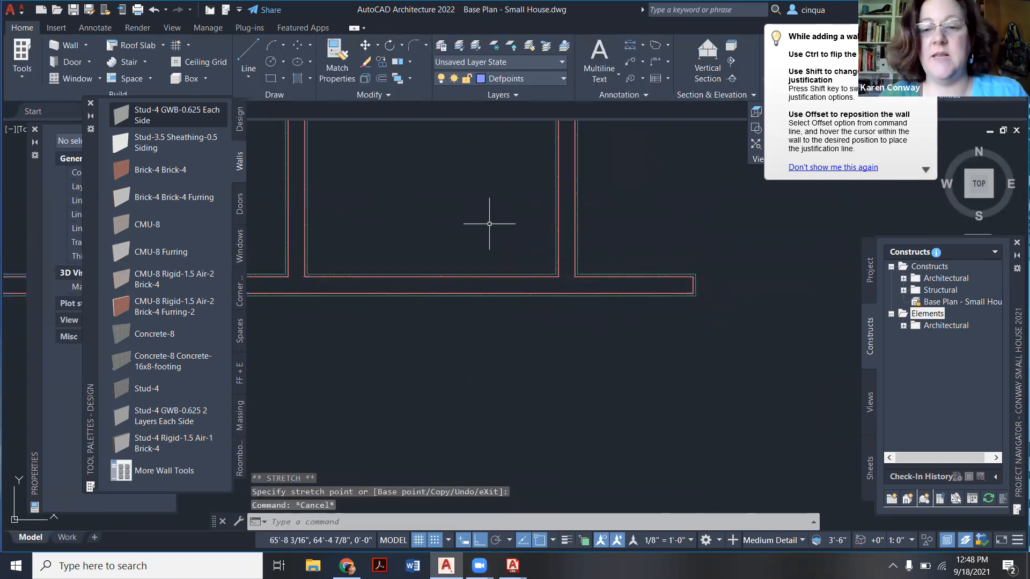
Try to fillet the lower wall's overhanging right end with the copied partition, then undo the fillet.
left_click(413, 47)
scroll(552, 208, "down", 4)
middle_click_drag(506, 136, 514, 220)
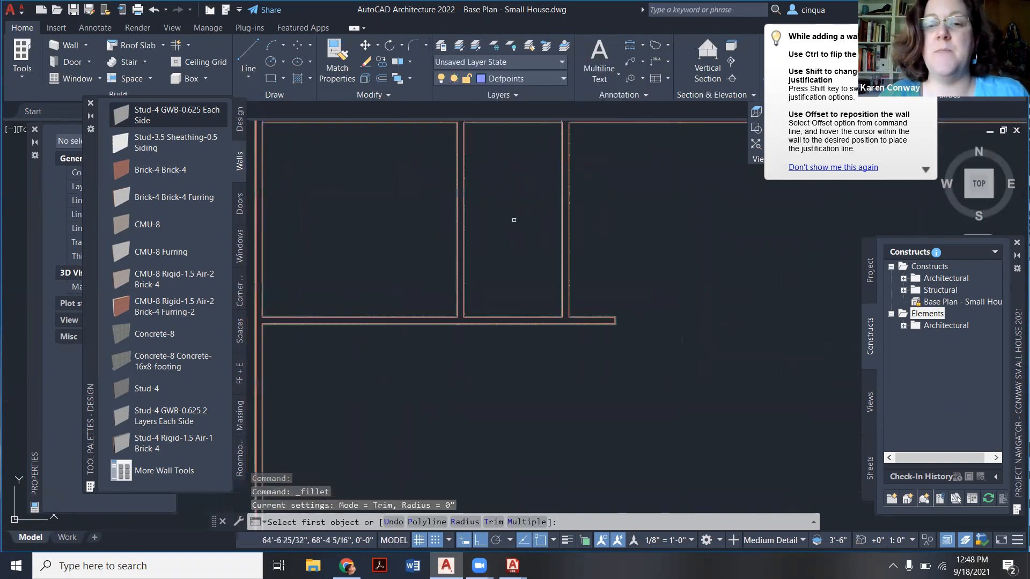
left_click(600, 316)
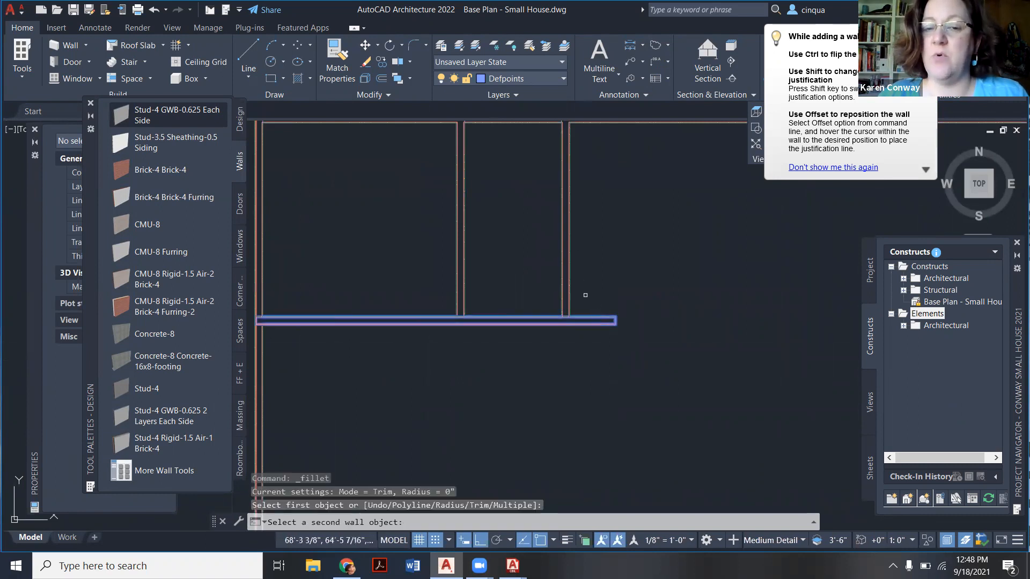
left_click(565, 295)
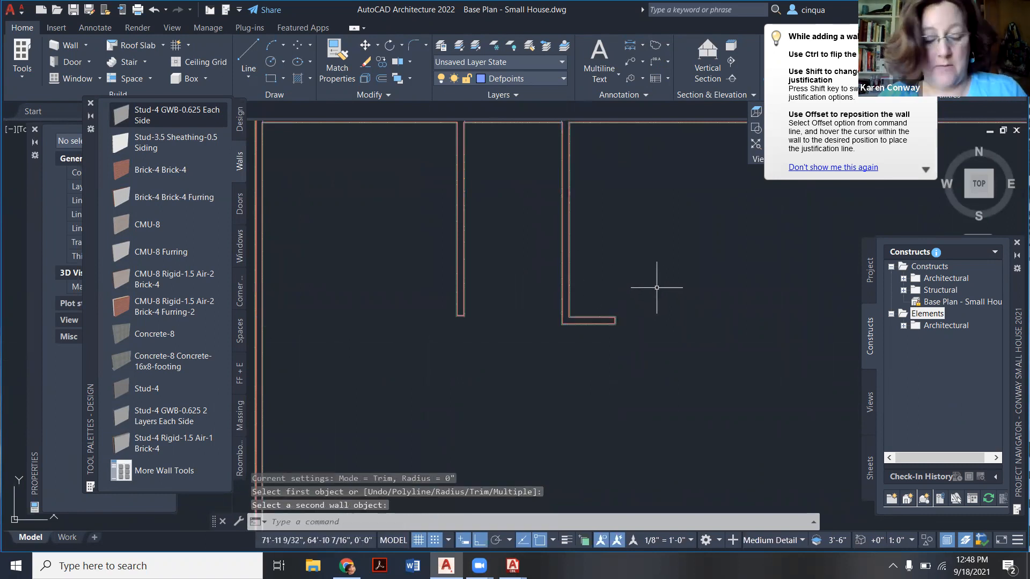
key("ctrl+z")
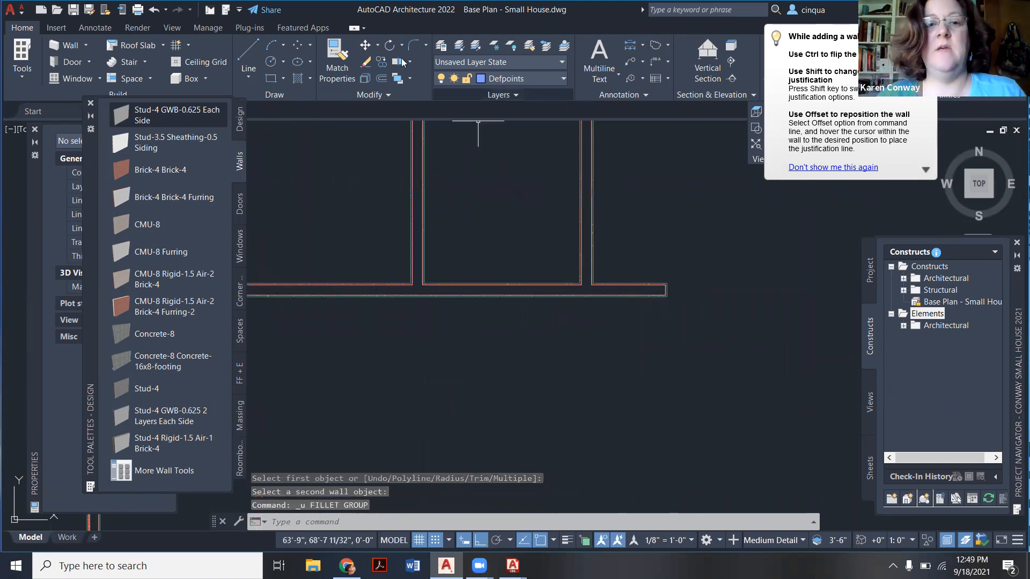
Fillet the lower wall to the copied partition at 0" radius, keeping the wall portion between the two partitions and removing the overhang.
left_click(411, 48)
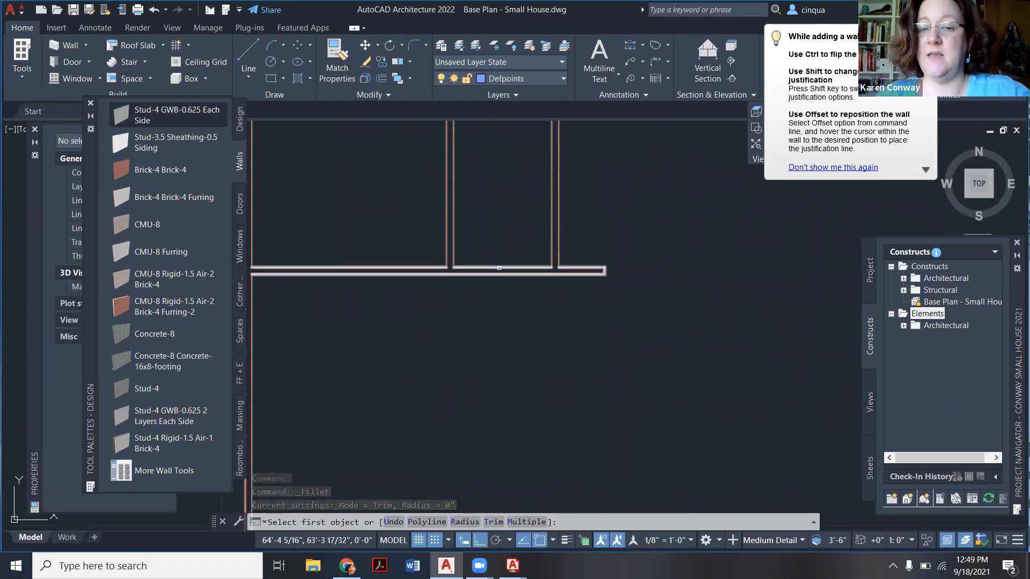
left_click(499, 268)
left_click(552, 225)
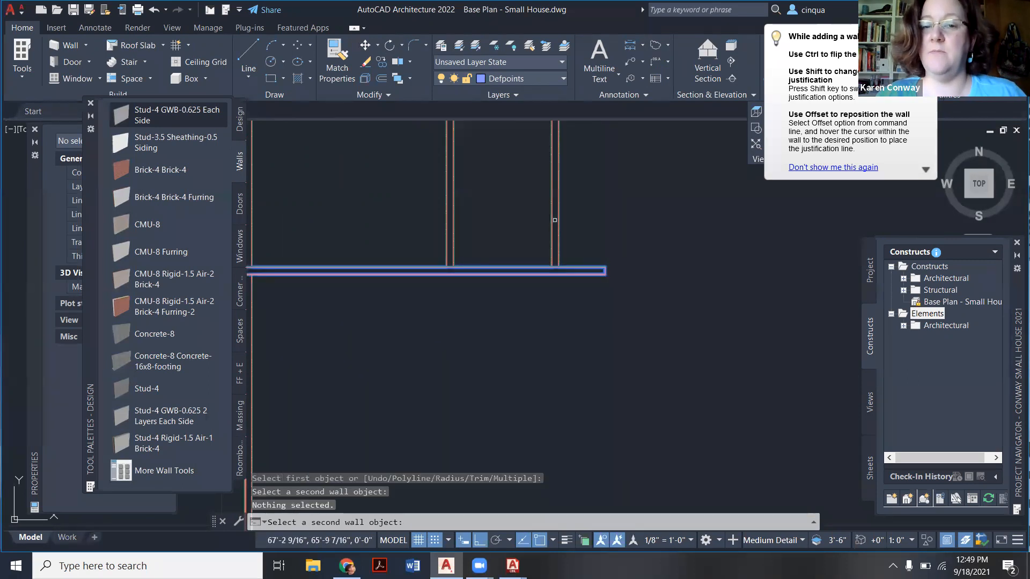
left_click(551, 219)
scroll(602, 323, "down", 3)
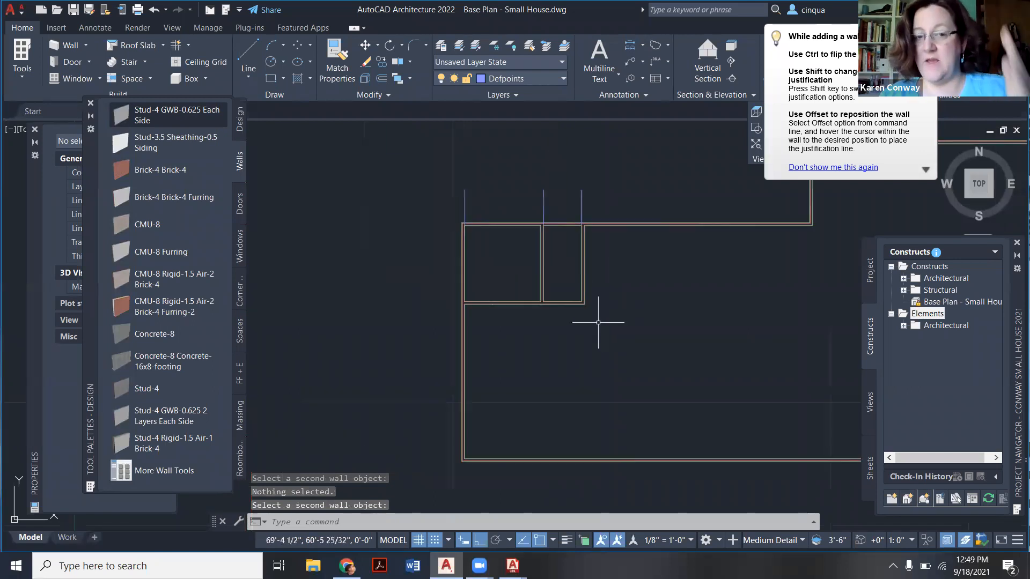
scroll(589, 303, "up", 2)
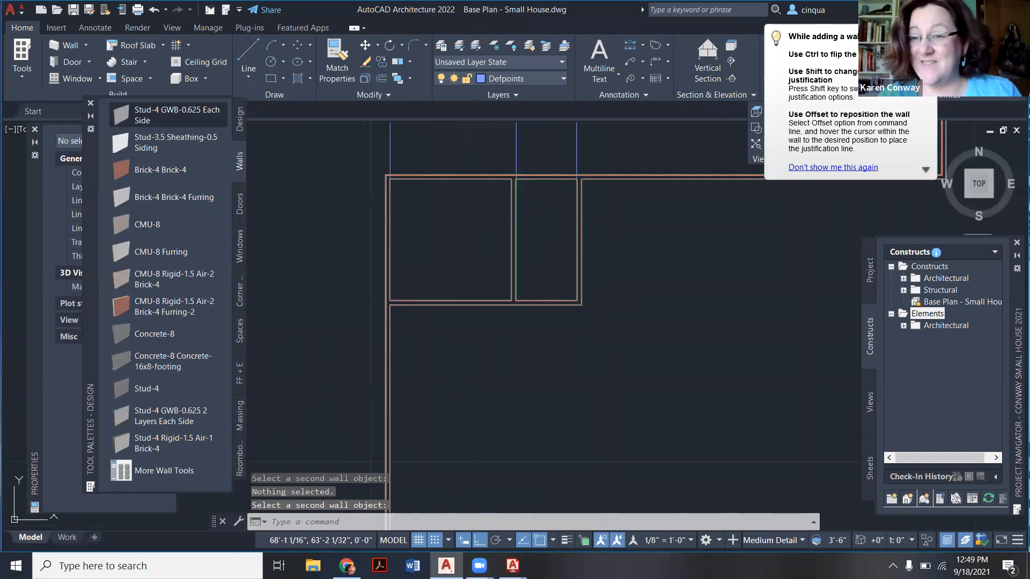
middle_click_drag(644, 292, 597, 294)
scroll(517, 284, "up", 2)
scroll(518, 284, "down", 2)
scroll(518, 284, "down", 2)
scroll(538, 191, "up", 2)
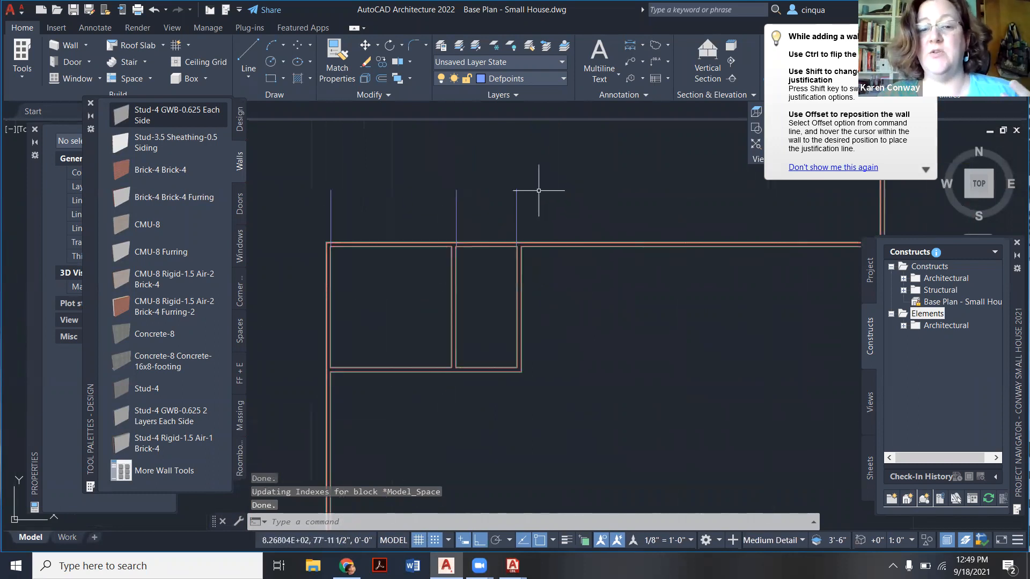
Measure the distance between the copied partition's two finish faces where it meets the upper wall.
scroll(536, 220, "up", 1)
scroll(529, 248, "up", 2)
scroll(528, 247, "up", 2)
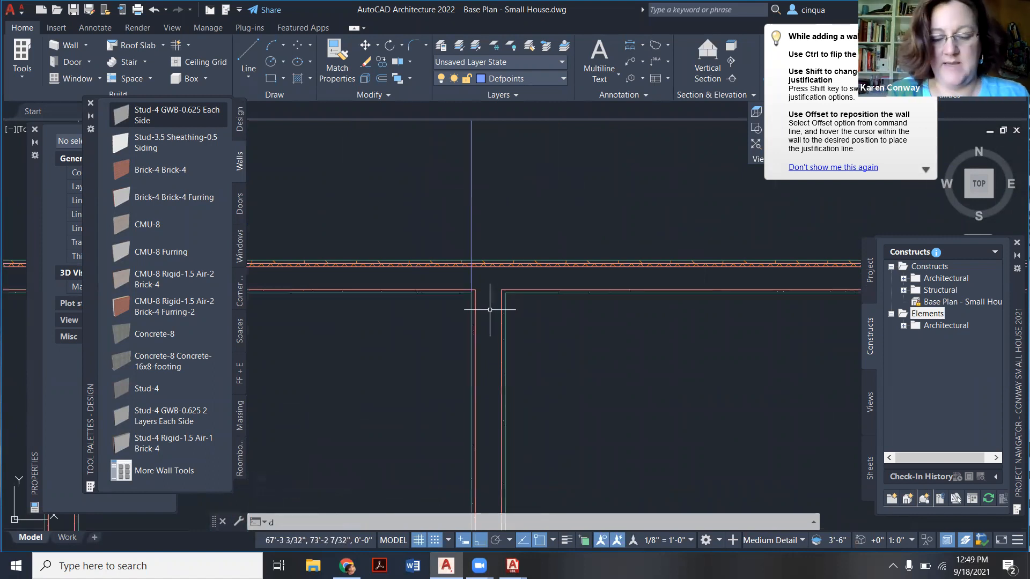
type("i")
scroll(490, 310, "up", 5)
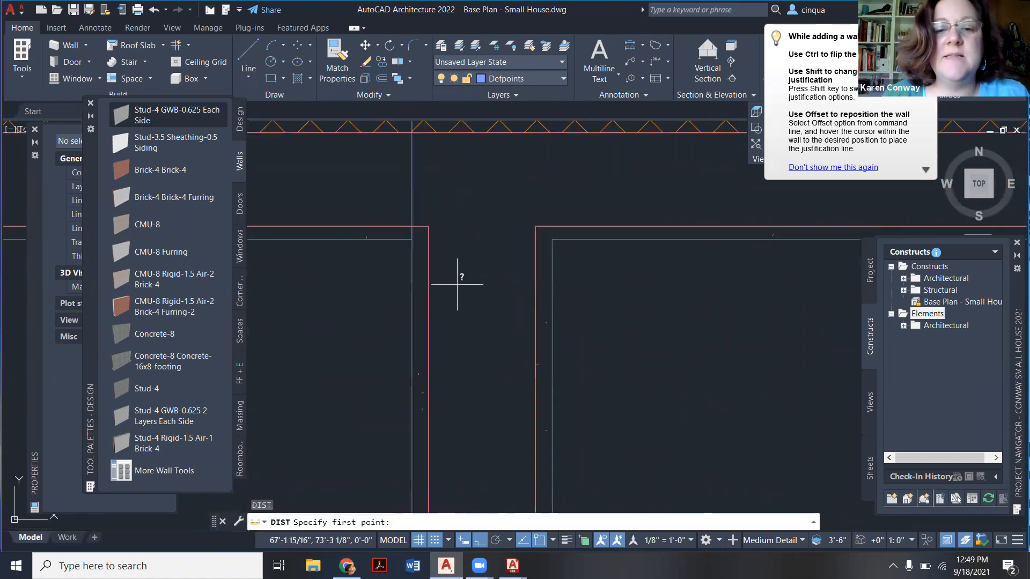
left_click(413, 239)
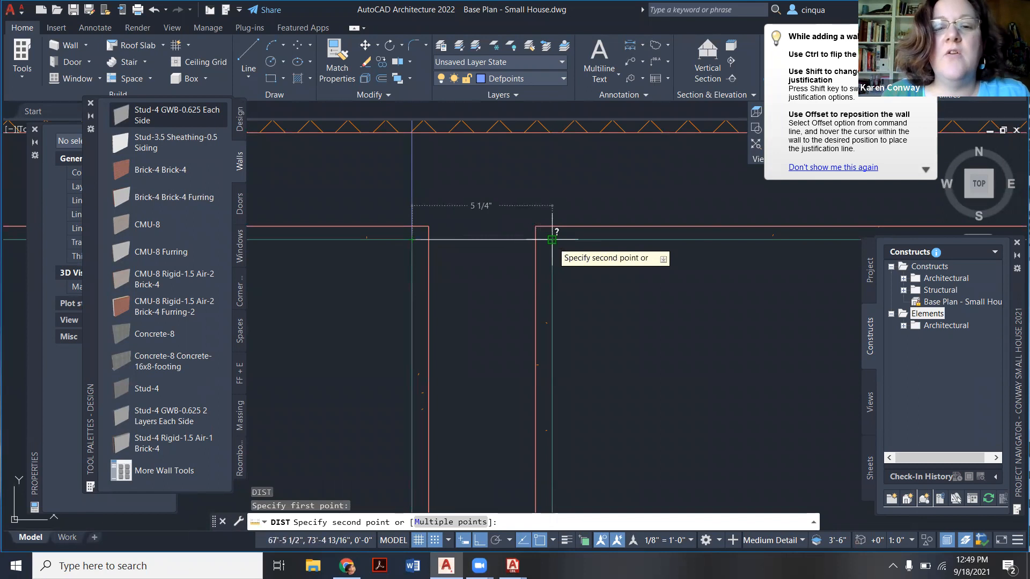
scroll(552, 231, "down", 5)
key("Escape")
Offset the guide line at the copied partition's left finish face 5.25" to the right.
scroll(545, 220, "down", 2)
type("o")
key("Return")
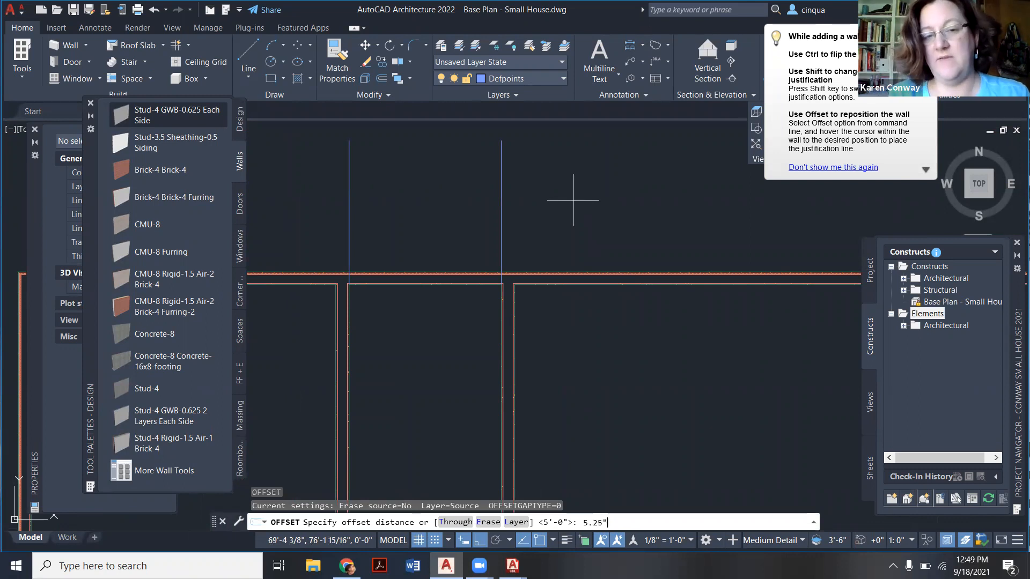
key("Return")
left_click(500, 184)
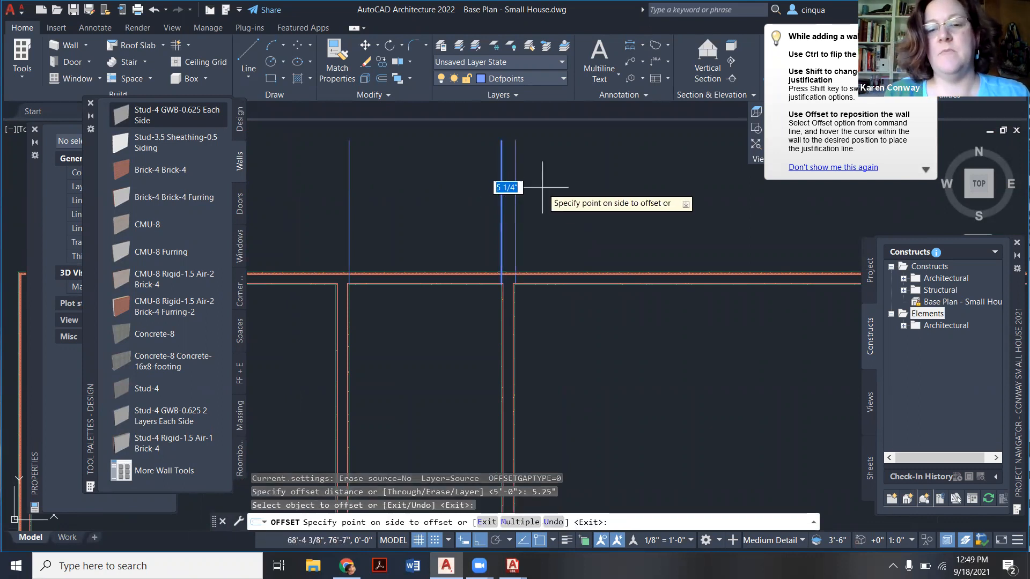
left_click(460, 291)
scroll(460, 291, "up", 3)
key("Escape")
scroll(656, 245, "down", 4)
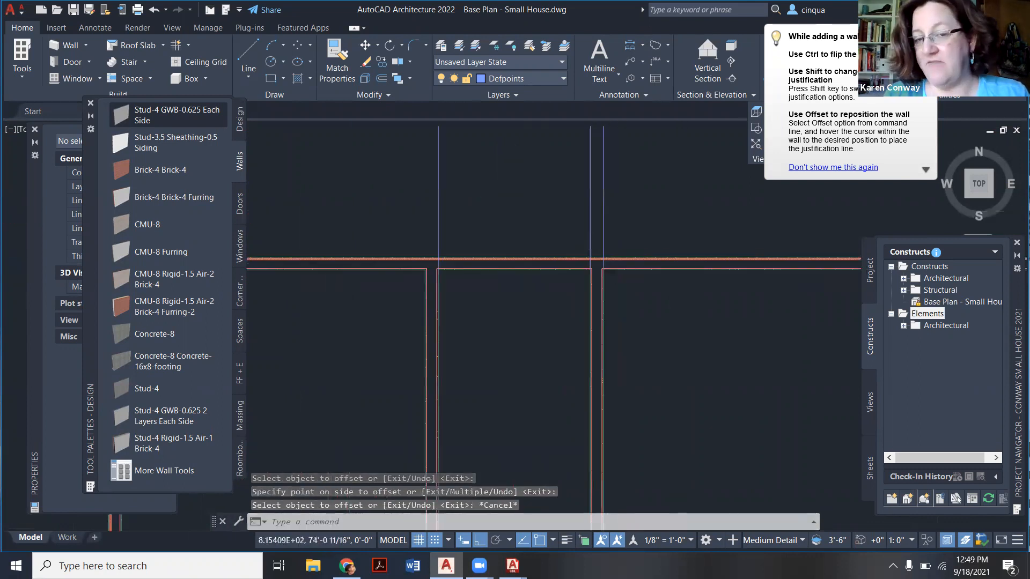
Offset the guide line at the copied partition's right finish face 20' to the right.
scroll(515, 282, "up", 2)
scroll(509, 286, "down", 3)
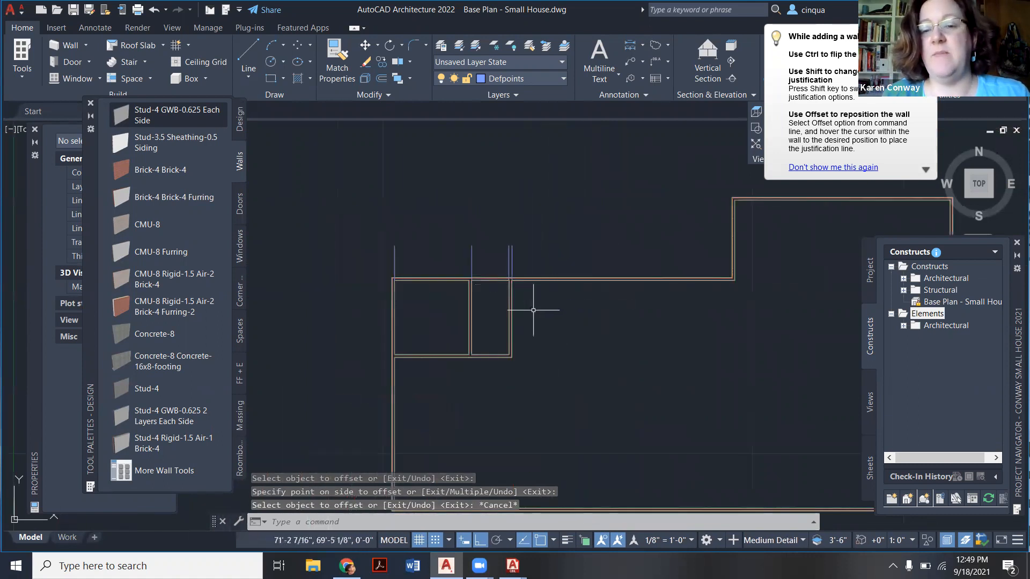
key("Return")
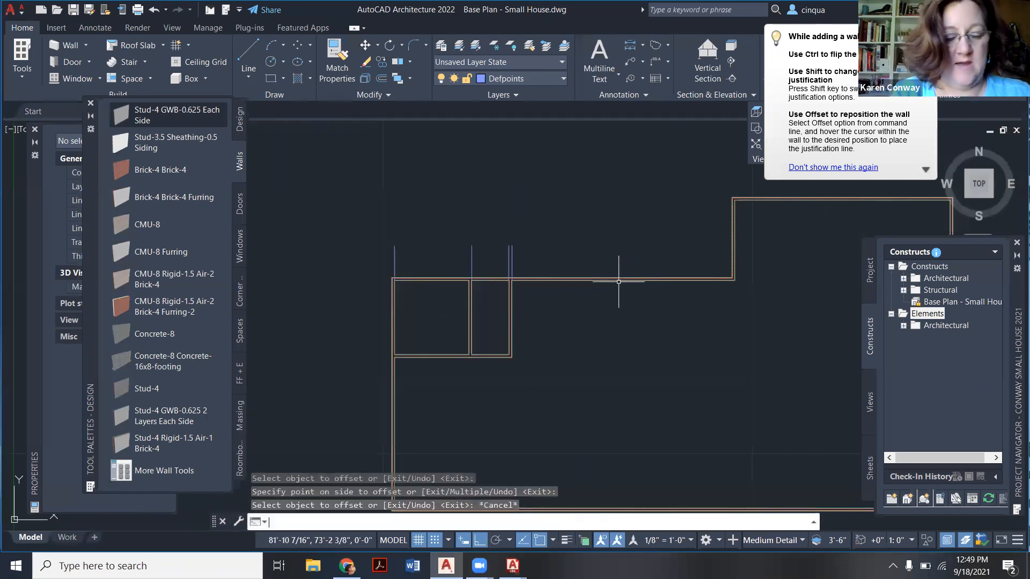
type("20'")
key("Return")
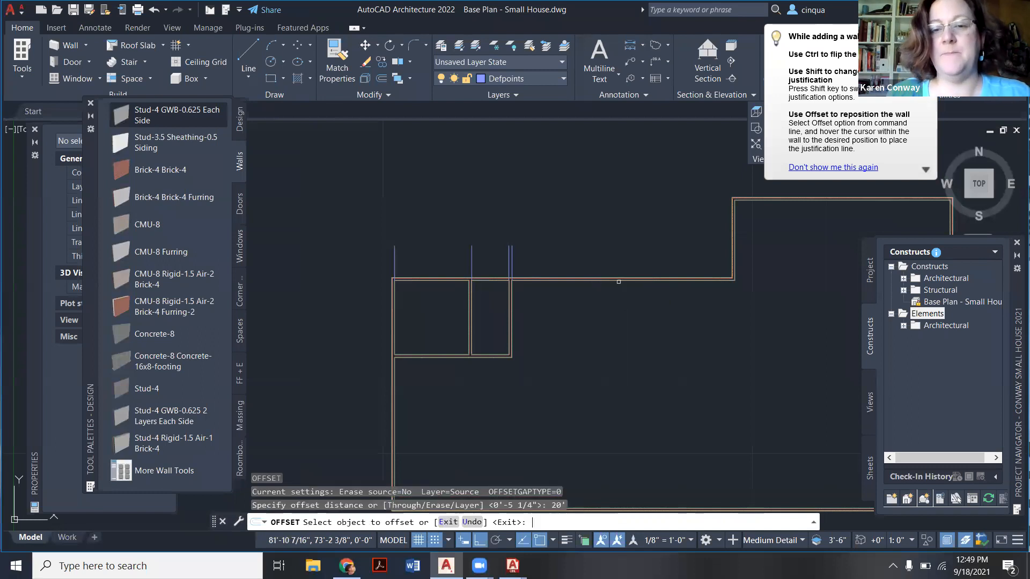
scroll(584, 255, "up", 3)
left_click(541, 194)
scroll(541, 194, "down", 6)
left_click(646, 177)
scroll(620, 207, "up", 8)
scroll(621, 206, "down", 3)
key("Escape")
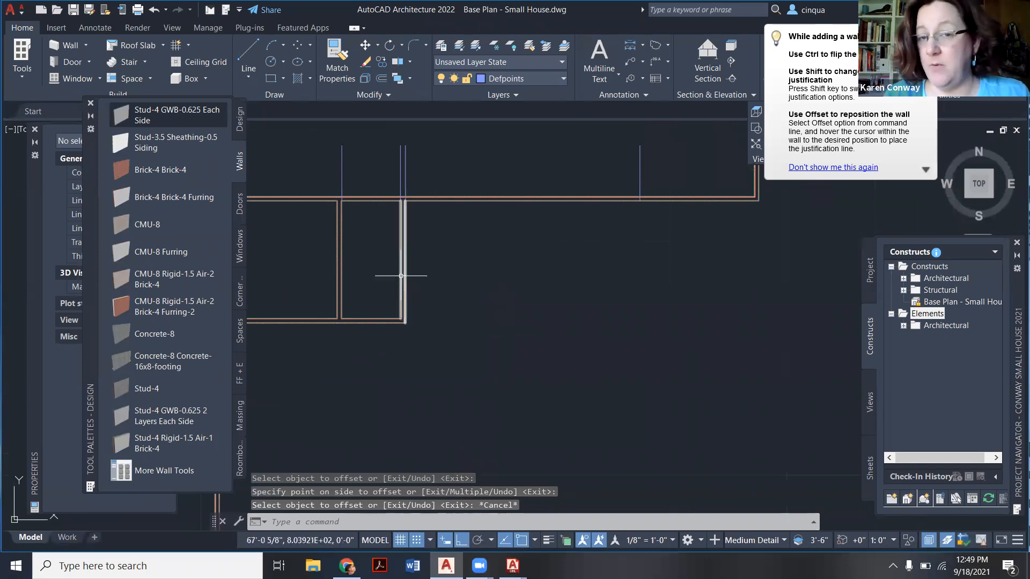
Add a Stud-4 GWB-0.625 Each Side wall from the upper wall's inner face at the 20' guide line straight down to the lower exterior wall.
left_click(169, 121)
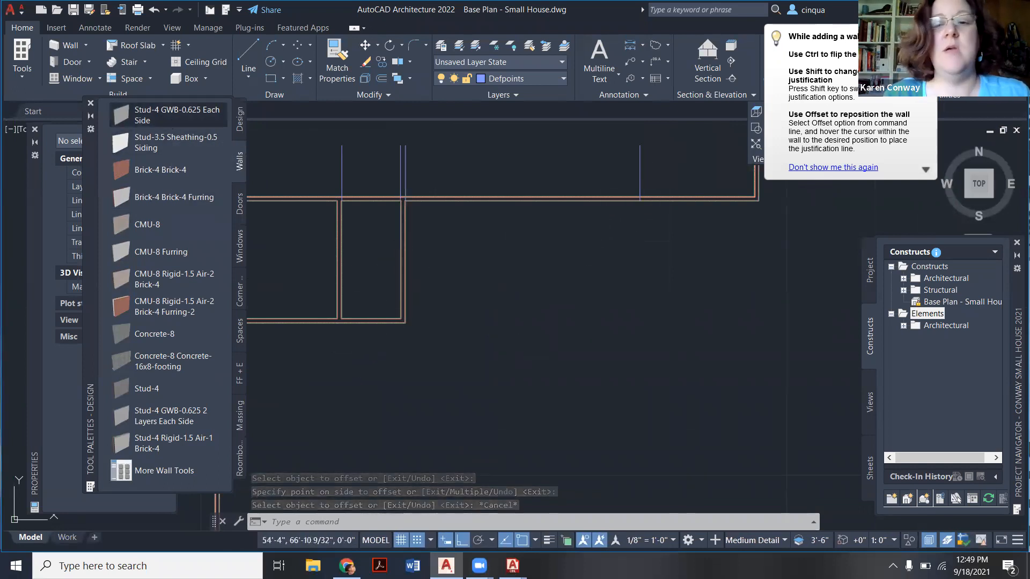
scroll(639, 219, "up", 5)
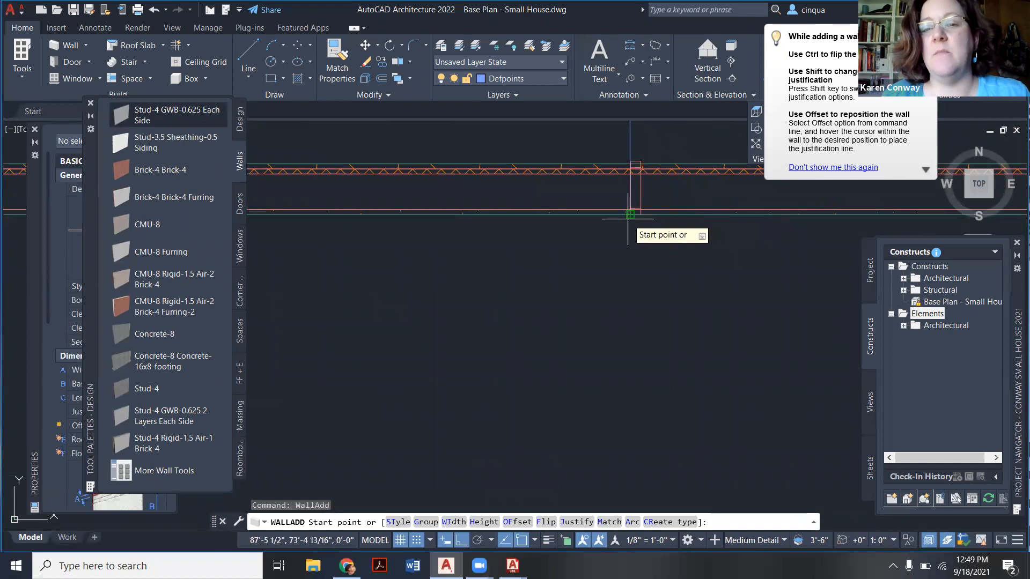
left_click(638, 218)
scroll(590, 203, "down", 5)
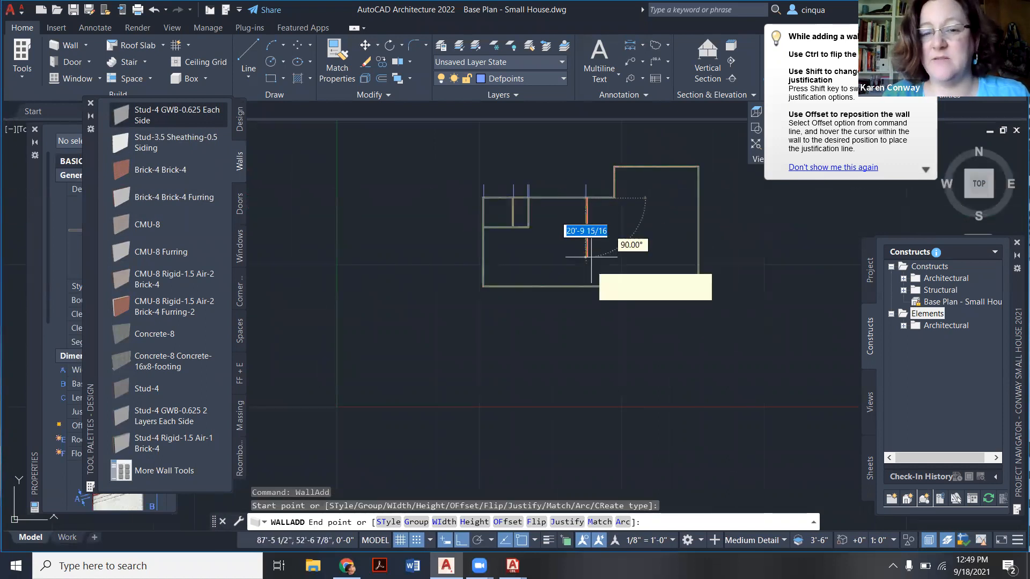
scroll(585, 282, "up", 3)
scroll(580, 298, "up", 2)
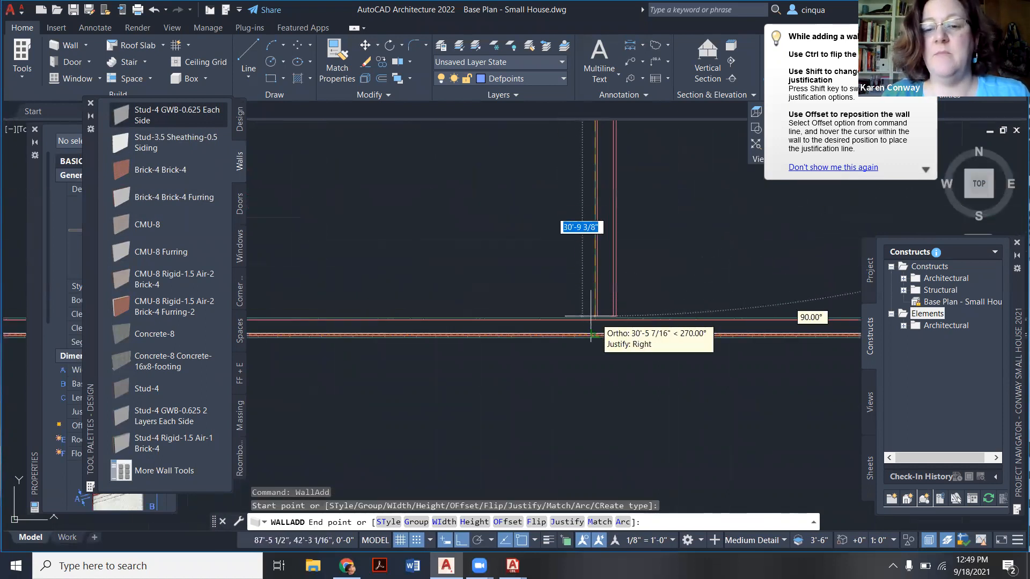
left_click(601, 324)
scroll(605, 317, "down", 5)
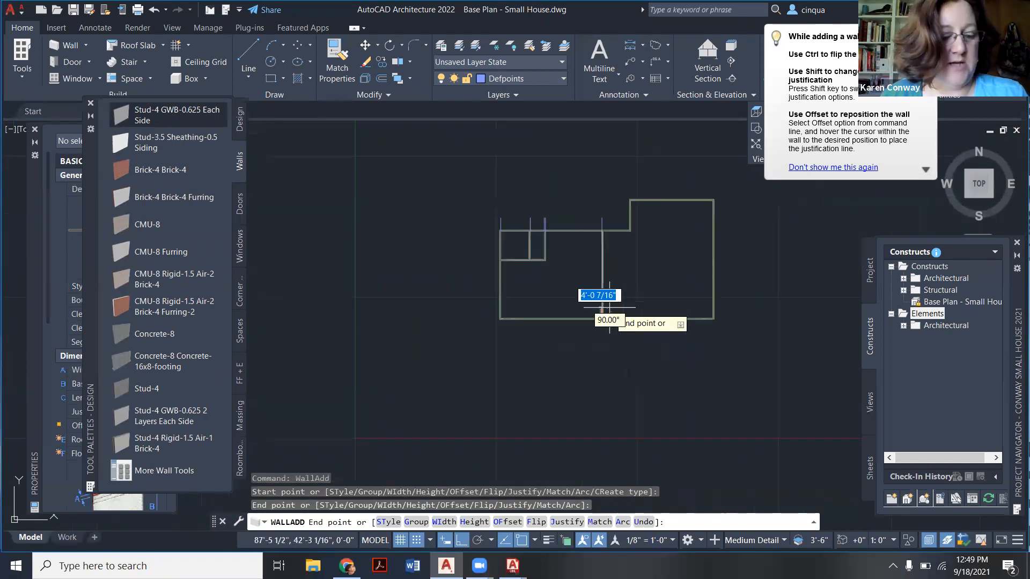
key("Escape")
scroll(581, 311, "up", 5)
scroll(581, 312, "down", 5)
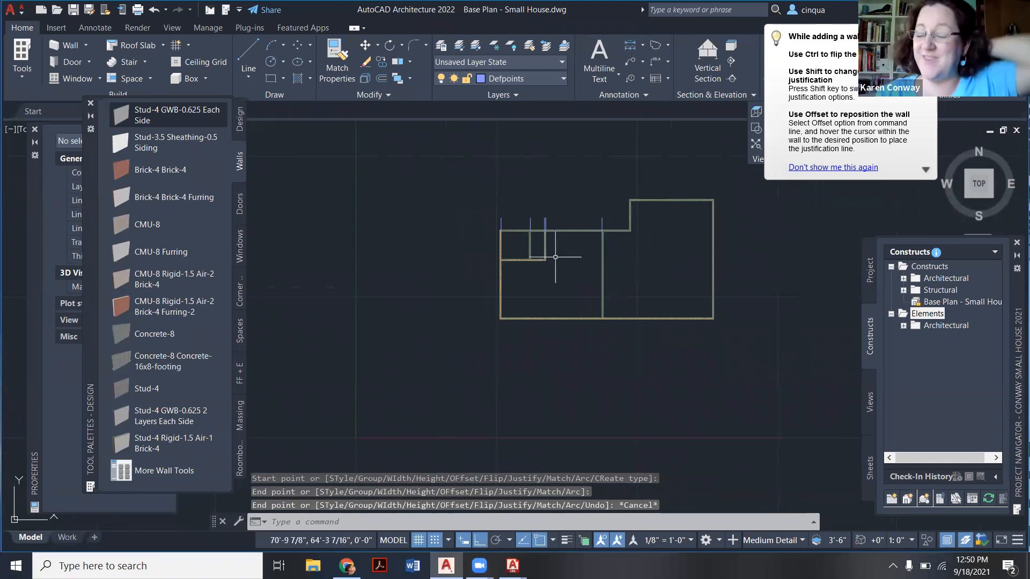
Move the lower wall shared by the two small rooms straight down by a freehand distance to make the rooms deeper.
scroll(558, 269, "up", 2)
scroll(506, 252, "up", 2)
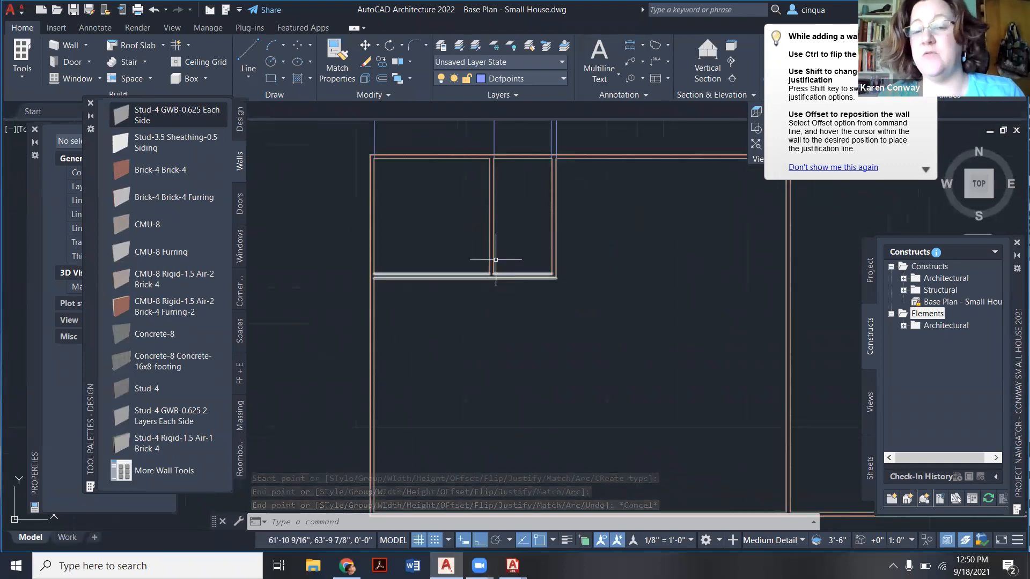
scroll(495, 260, "down", 2)
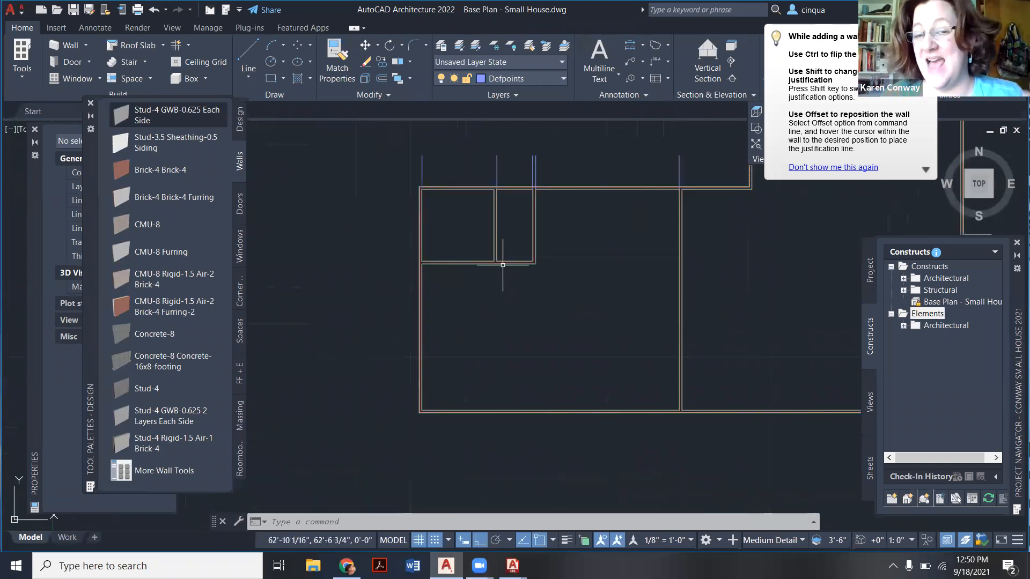
scroll(502, 265, "up", 2)
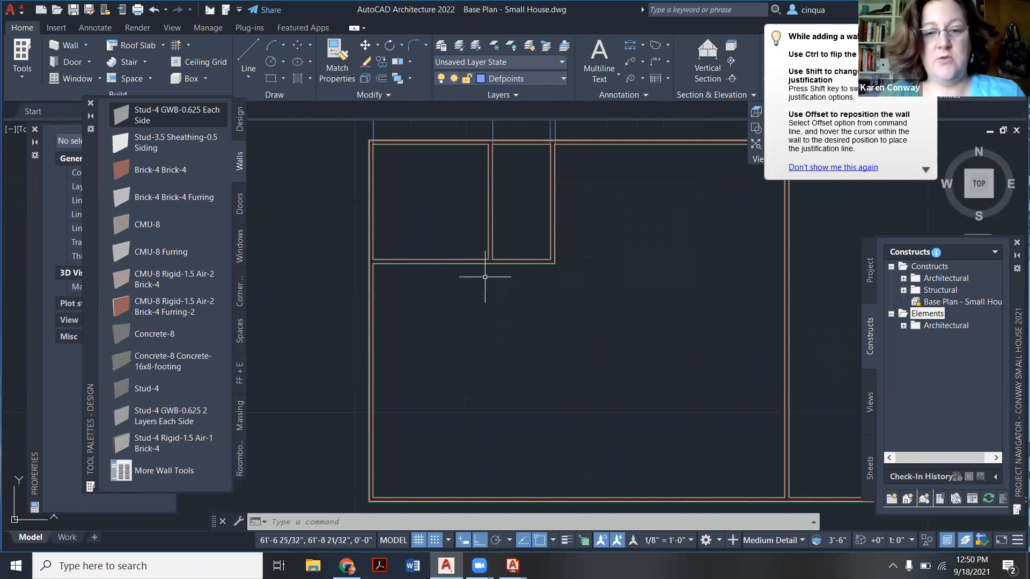
left_click(365, 45)
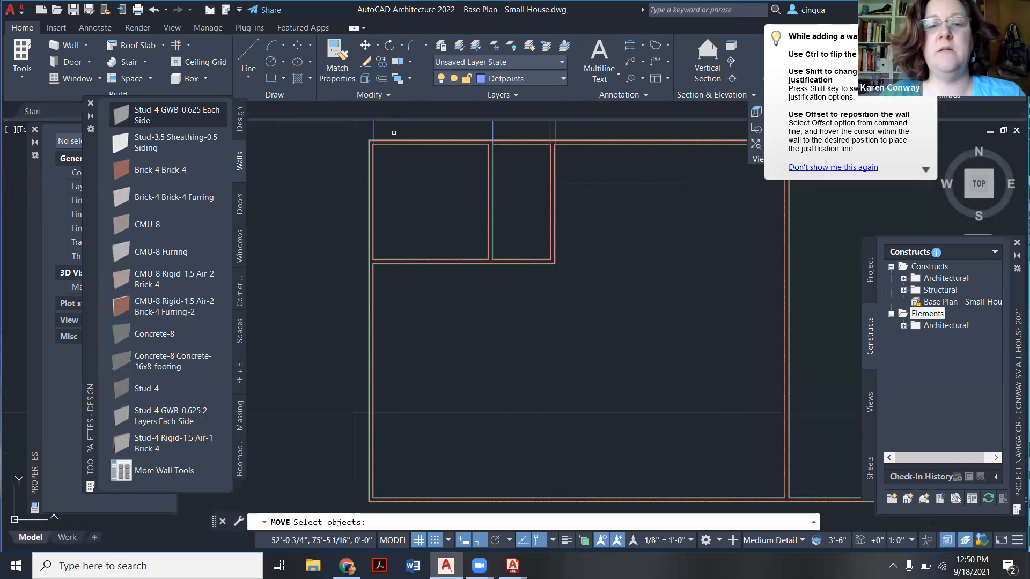
left_click(445, 261)
key("Return")
left_click(456, 303)
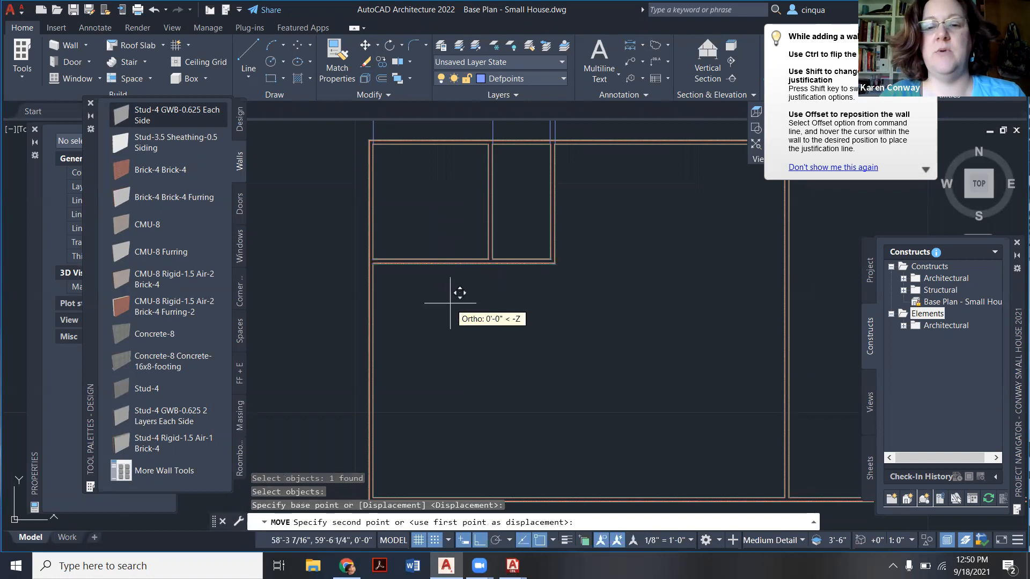
left_click(443, 352)
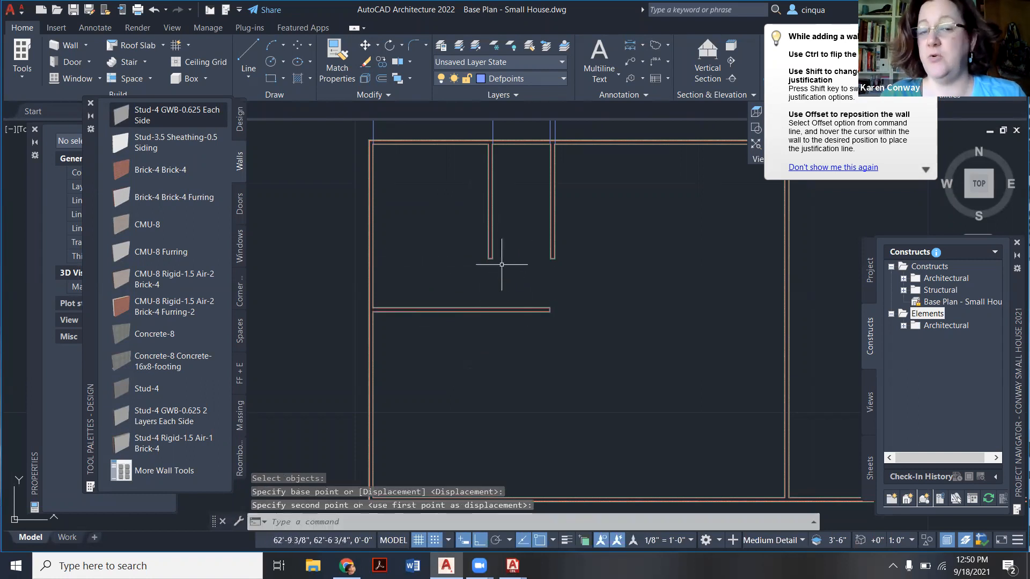
Stretch the lower ends of both small-room partitions down to meet the moved lower wall.
left_click(488, 244)
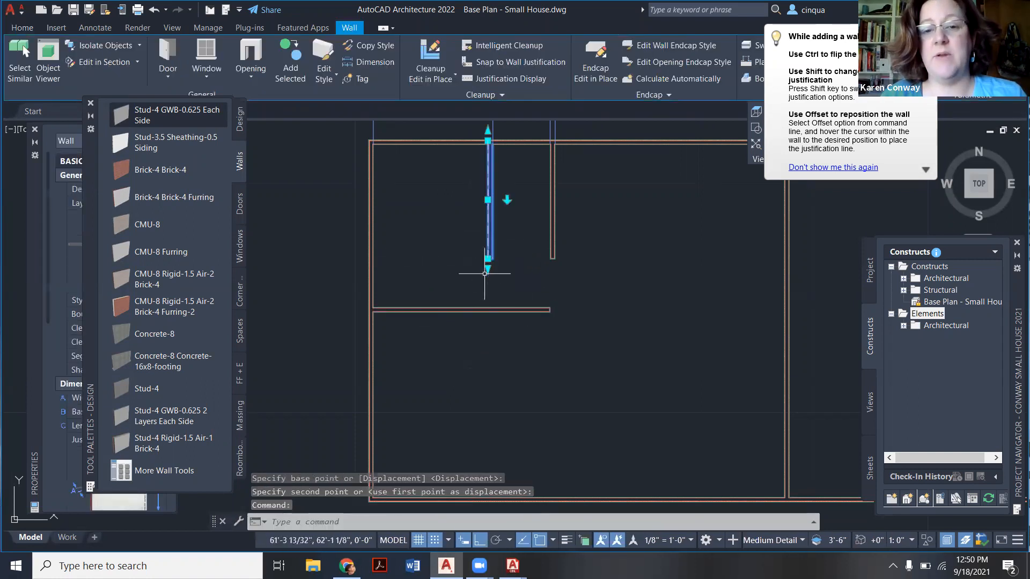
left_click(488, 258)
left_click(489, 309)
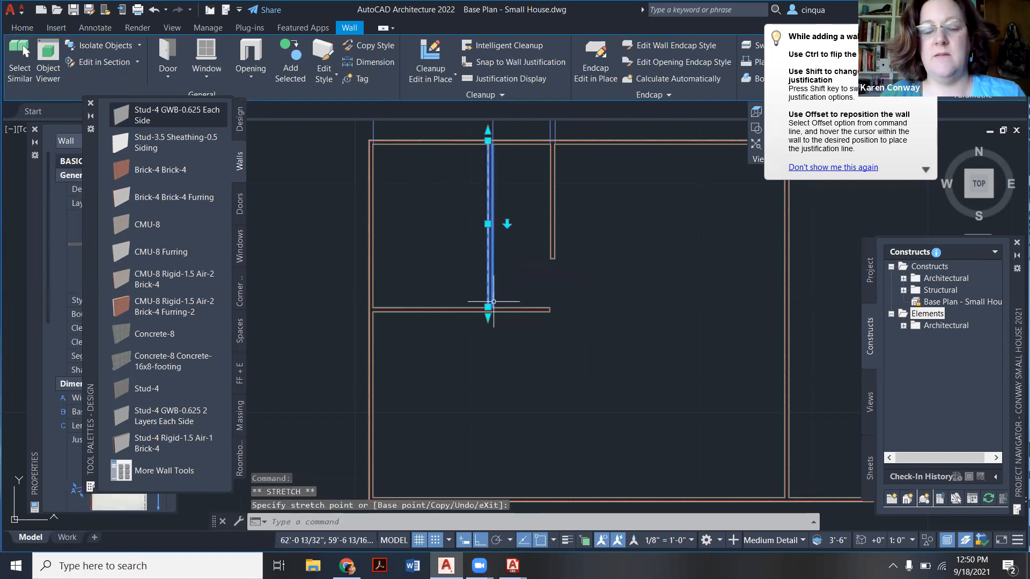
key("Escape")
left_click(549, 252)
left_click(550, 259)
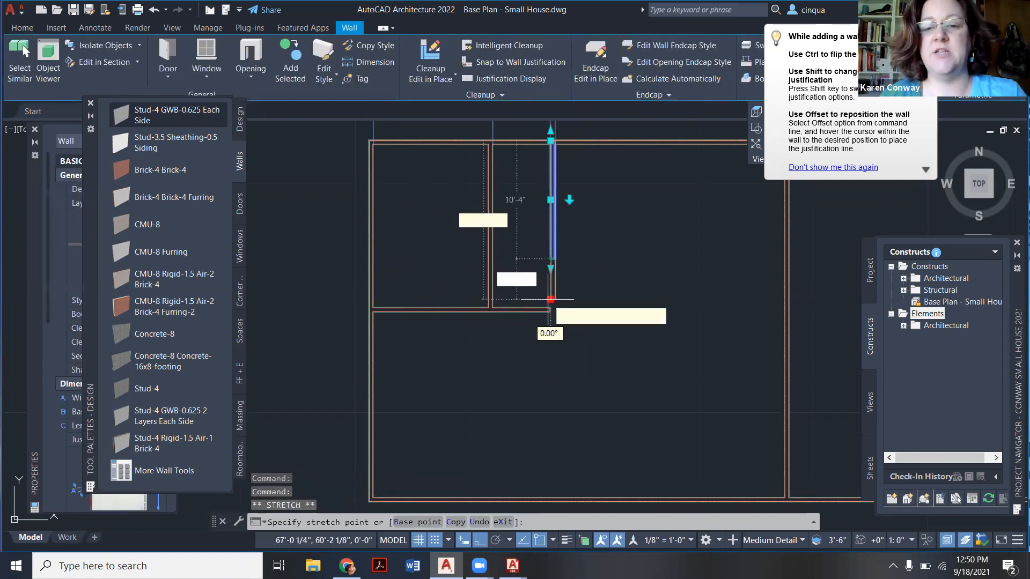
left_click(550, 308)
key("Escape")
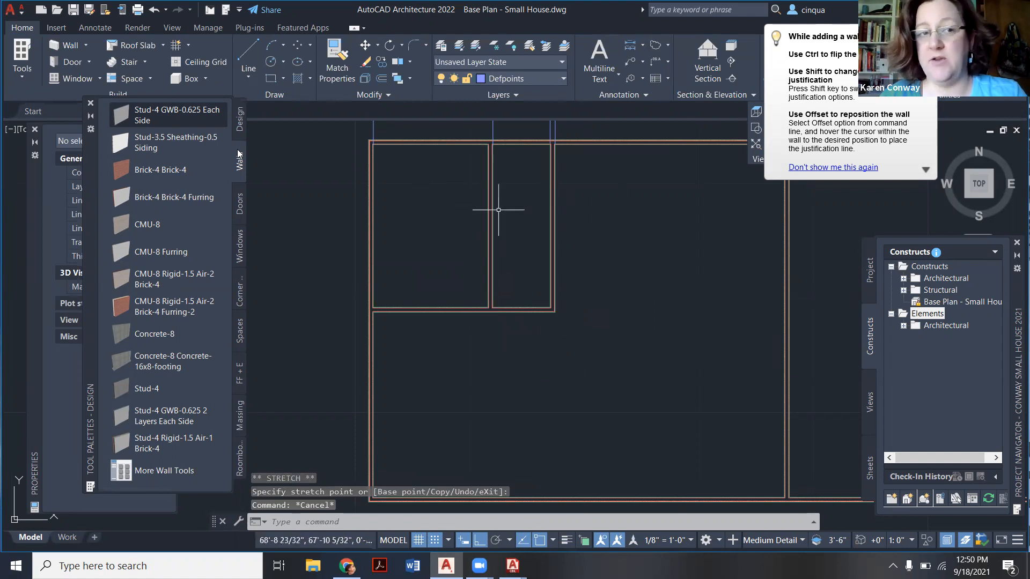
Add a horizontal Stud-4 GWB-0.625 Each Side wall across the narrow room's mid-height, from its left partition to past its right partition.
left_click(171, 115)
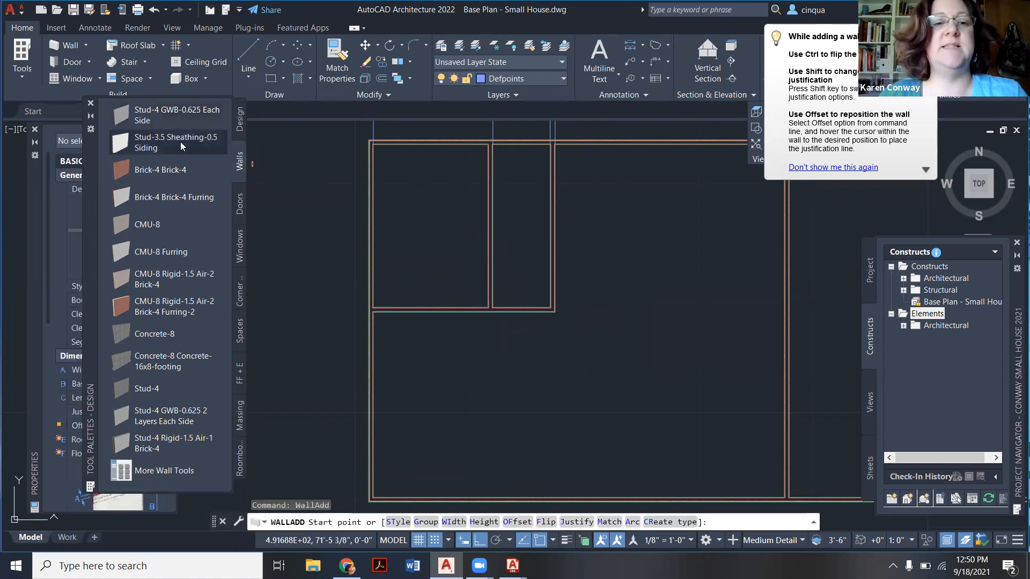
left_click(488, 222)
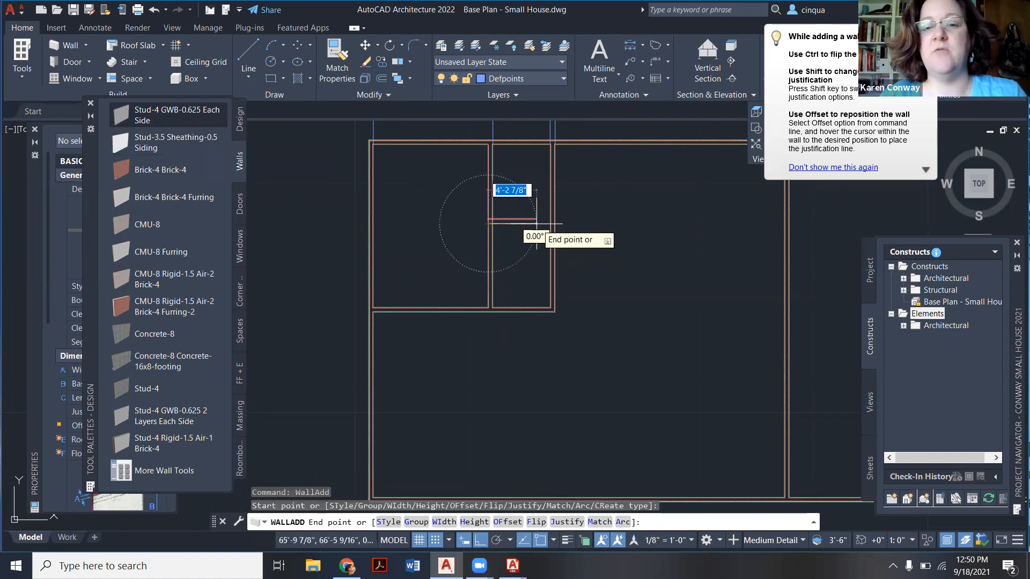
left_click(576, 220)
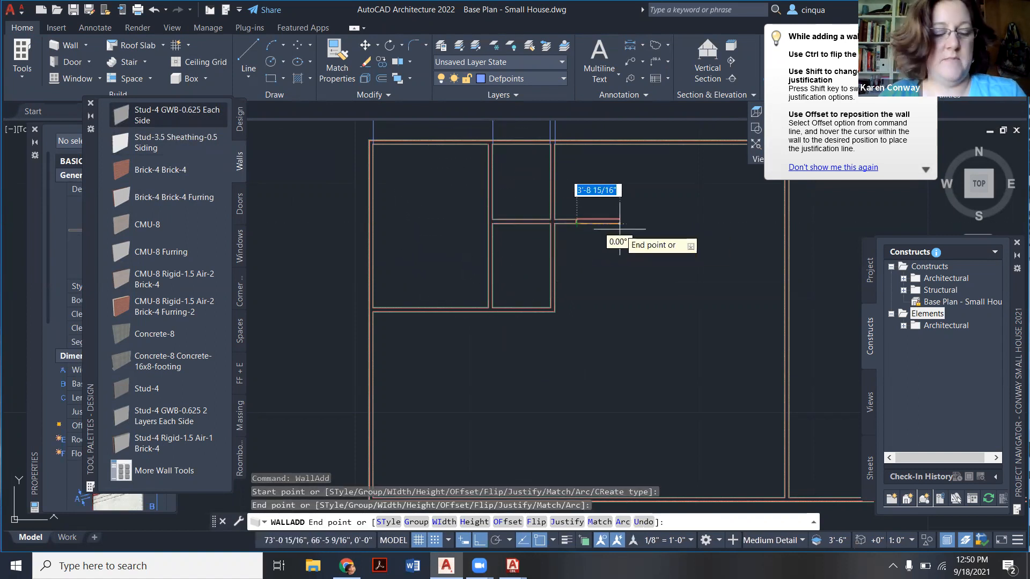
key("Escape")
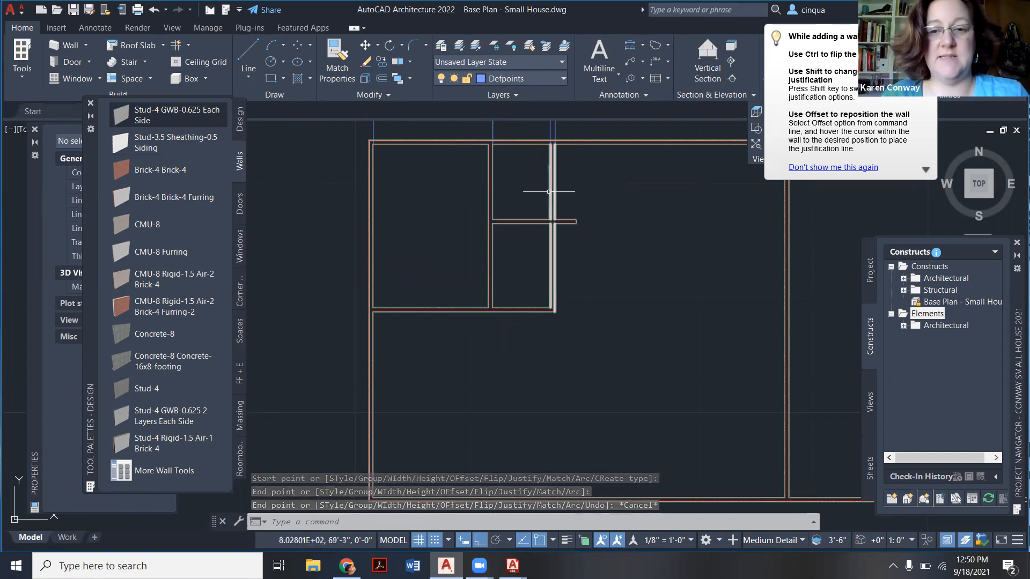
Stretch the upper end of the narrow room's right partition down to the new cross wall.
left_click(552, 215)
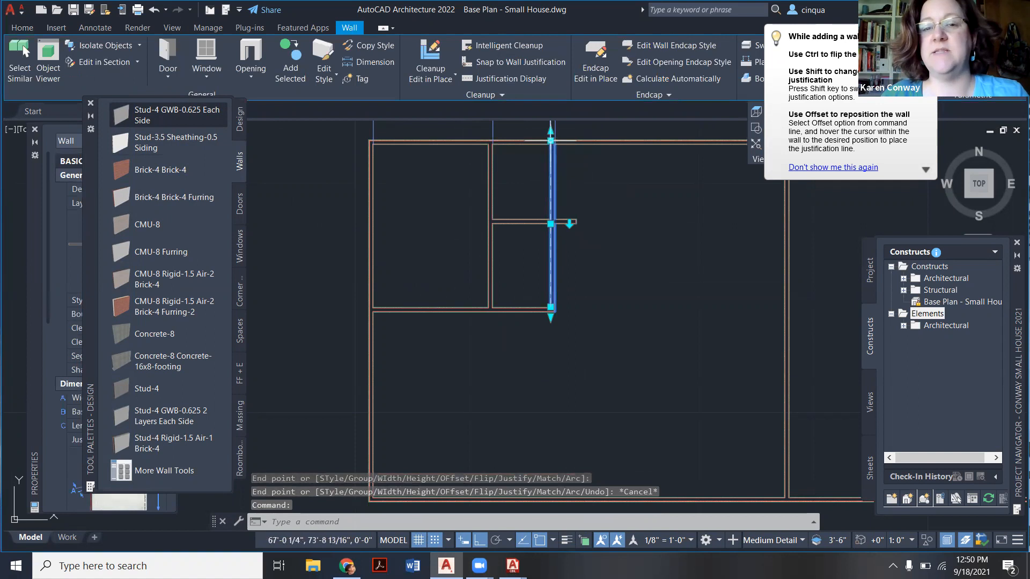
left_click(551, 140)
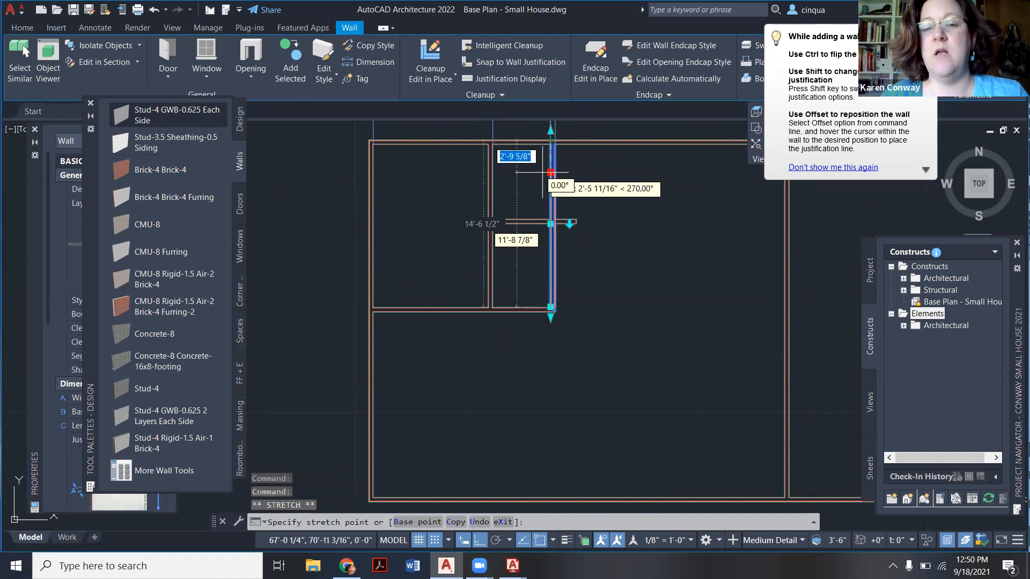
left_click(530, 220)
key("Escape")
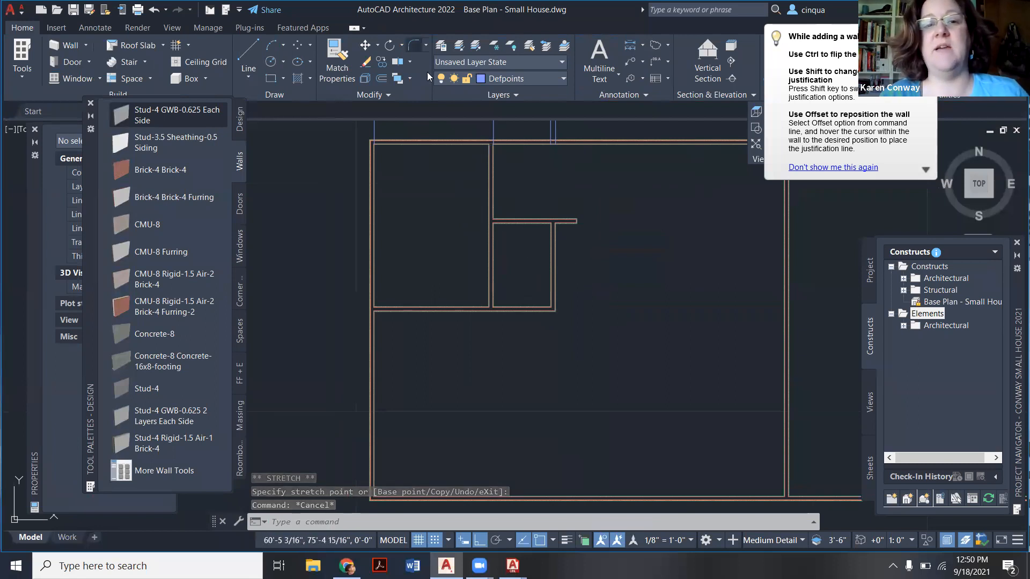
Fillet the cross wall with the narrow room's shortened right partition to form a clean corner.
left_click(414, 45)
left_click(534, 220)
left_click(551, 238)
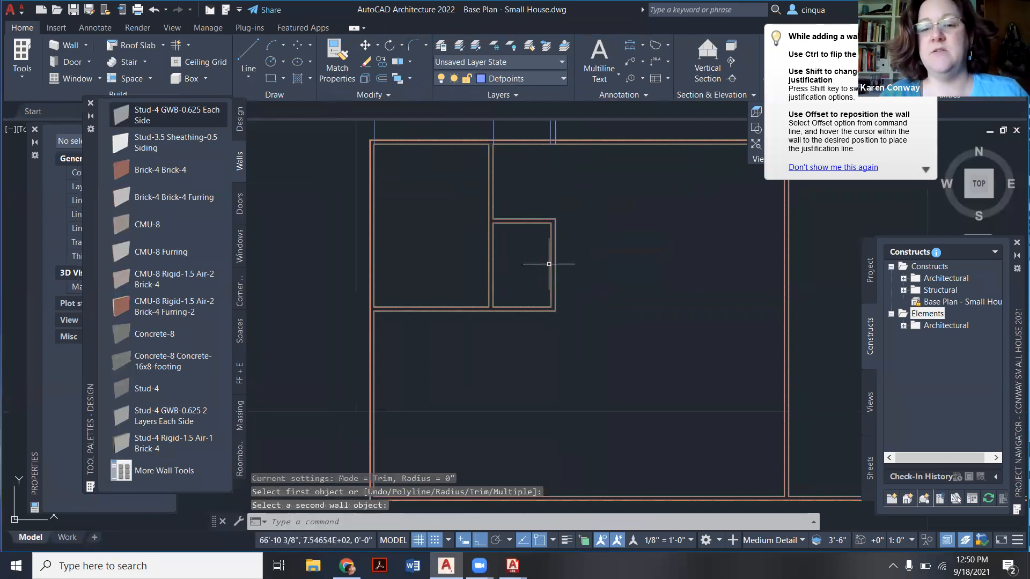
scroll(531, 257, "down", 3)
key("Escape")
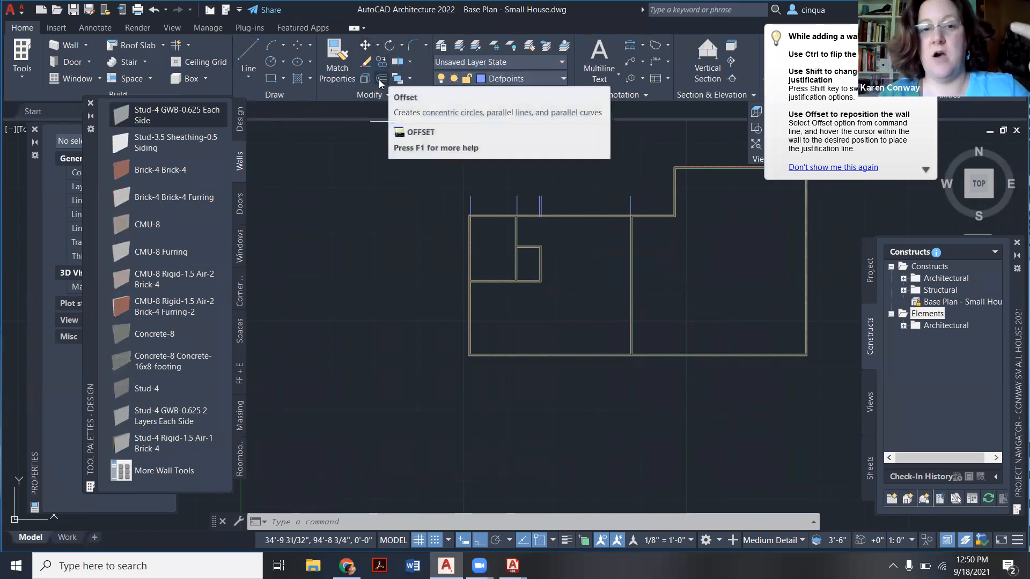
Try to stretch the right end of the small rooms' shared lower wall to the long vertical partition.
middle_click_drag(498, 201, 444, 187)
scroll(445, 196, "up", 2)
scroll(429, 179, "down", 2)
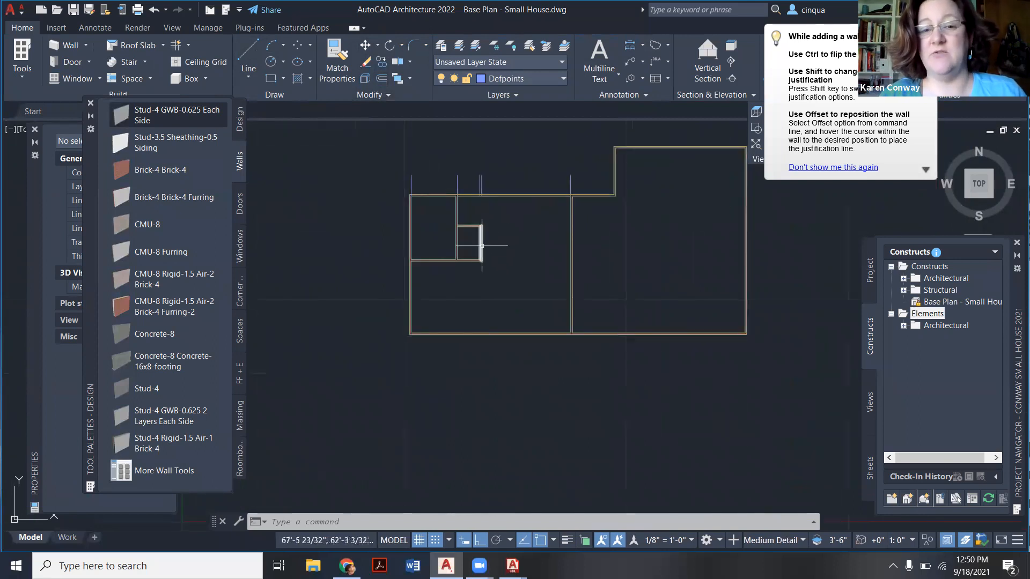
left_click(471, 260)
left_click(482, 259)
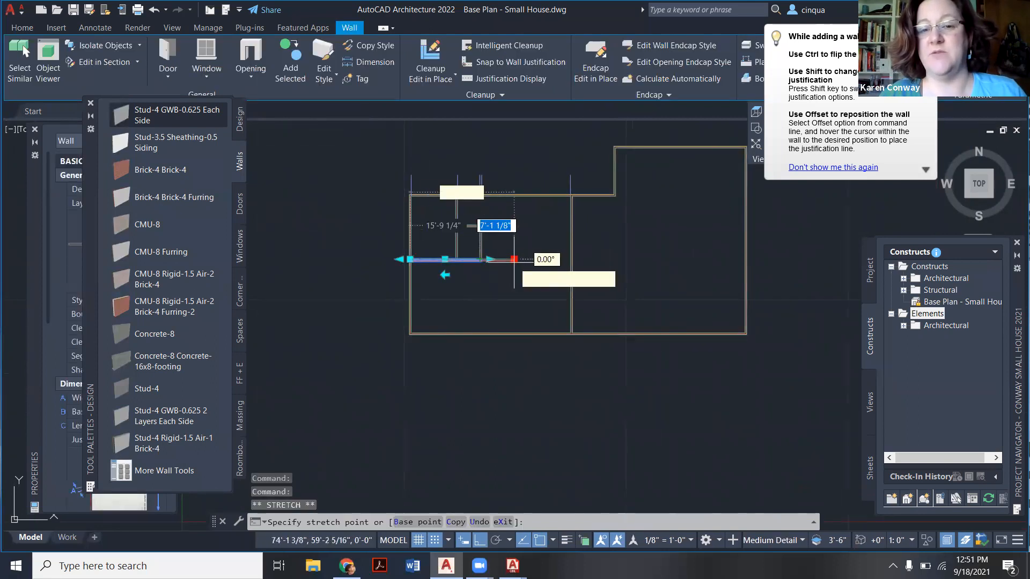
scroll(570, 259, "up", 5)
scroll(572, 254, "down", 5)
scroll(568, 280, "up", 5)
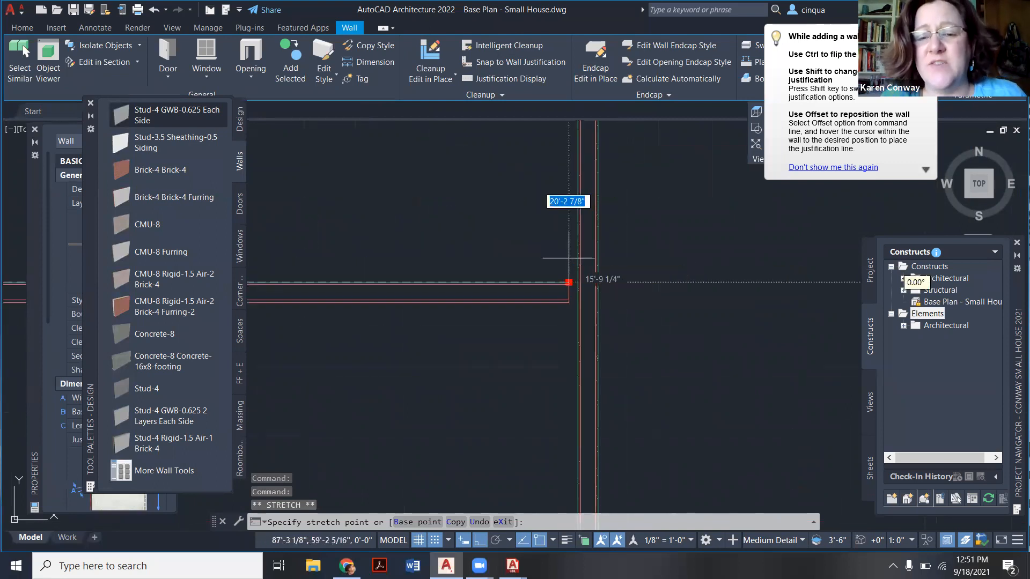
scroll(579, 338, "down", 3)
left_click(578, 335)
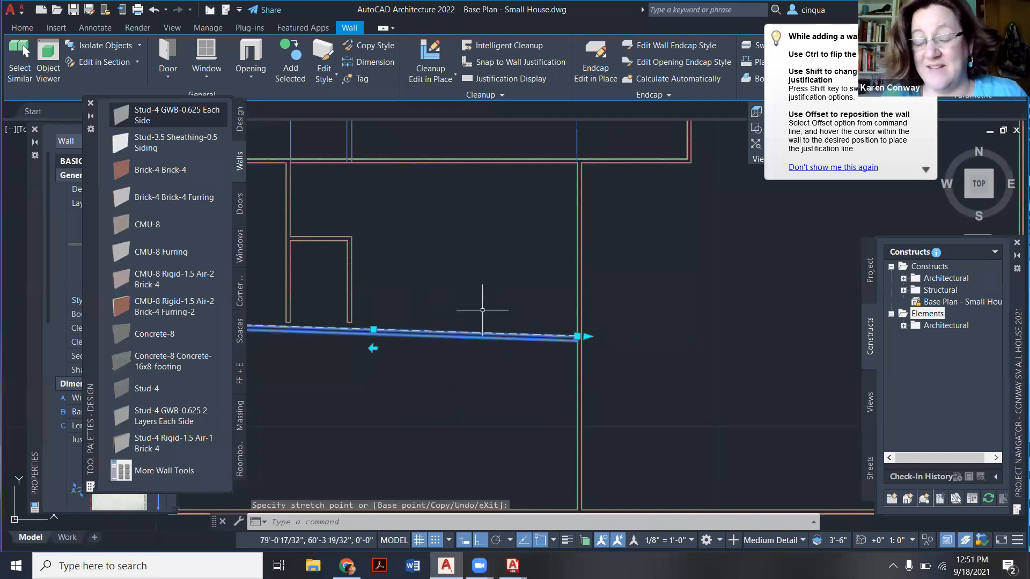
key("ctrl+z")
Stretch the right end of the small rooms' shared lower wall horizontally to meet the long vertical partition.
scroll(475, 258, "up", 6)
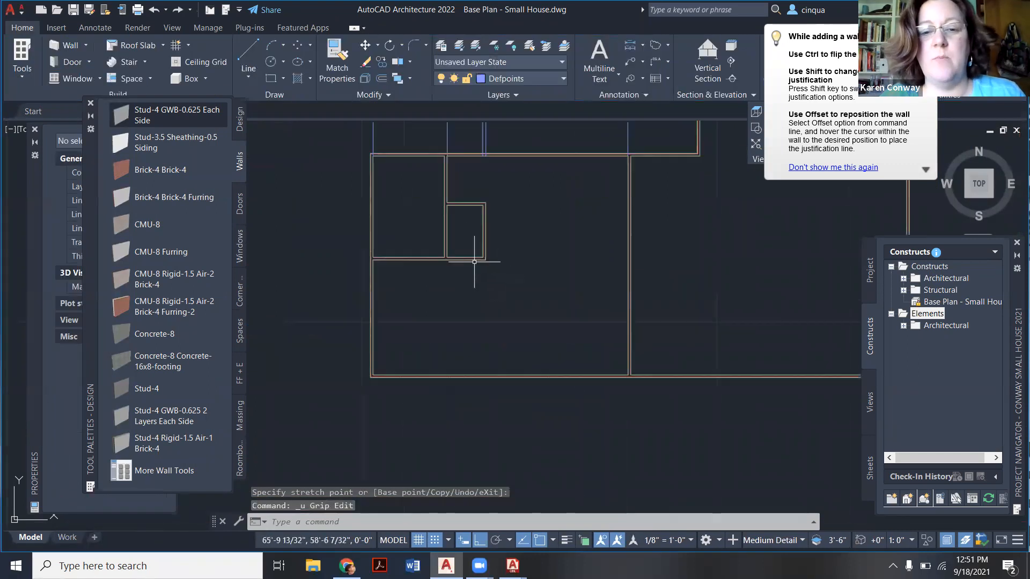
left_click(479, 226)
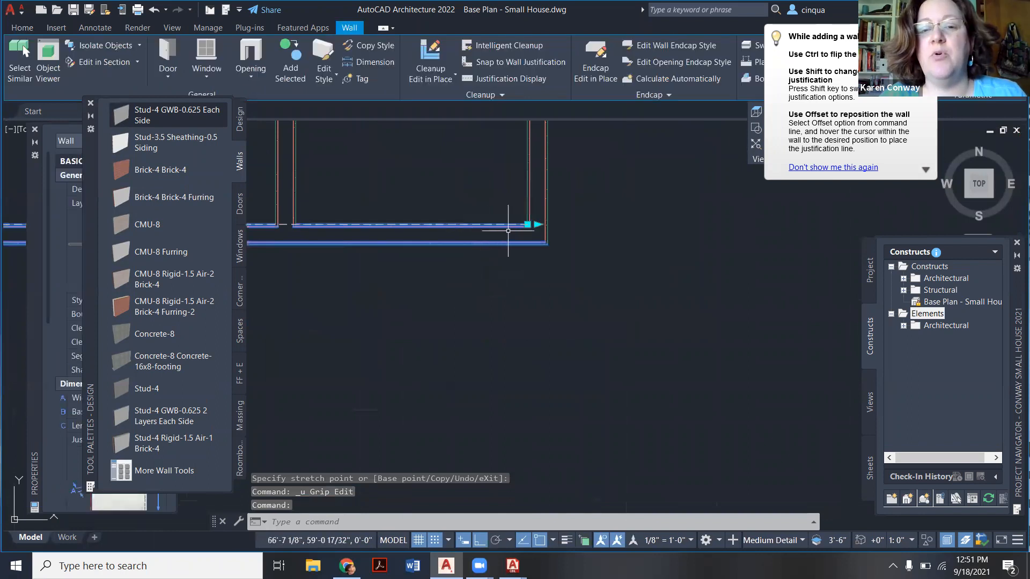
left_click(527, 224)
scroll(423, 269, "down", 9)
scroll(542, 259, "up", 11)
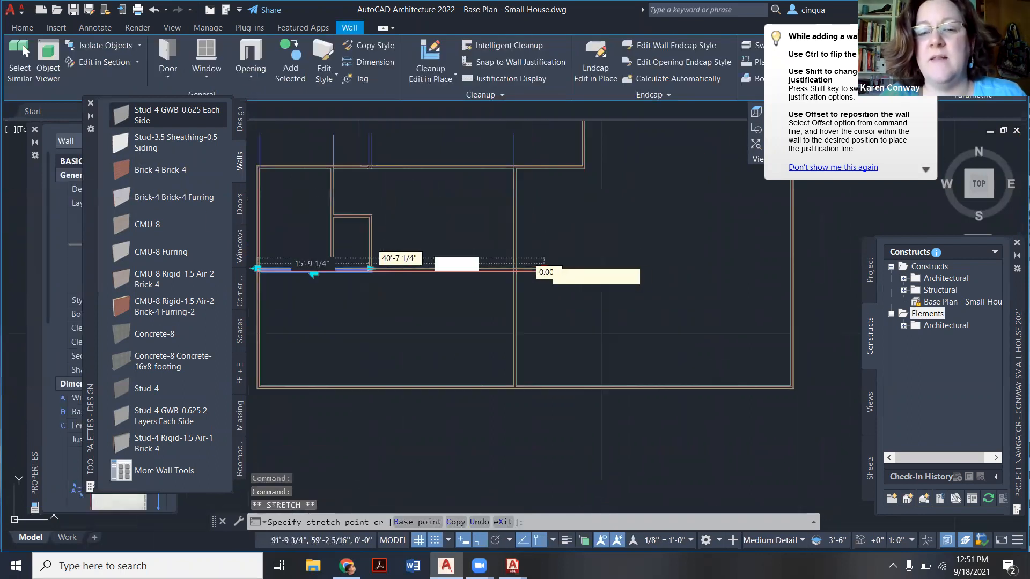
scroll(460, 294, "down", 6)
scroll(419, 310, "up", 6)
scroll(419, 309, "up", 2)
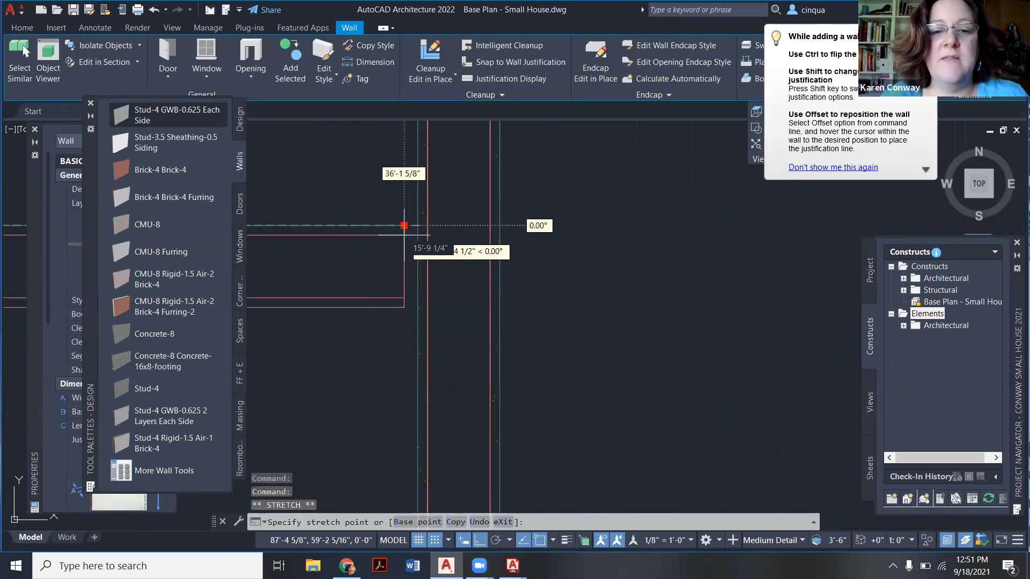
scroll(417, 234, "up", 6)
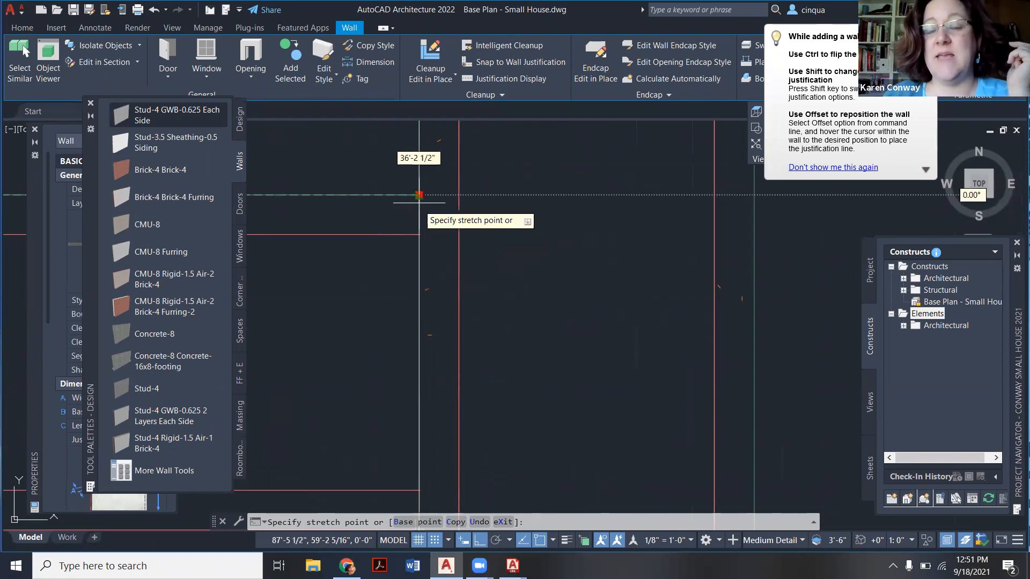
left_click(455, 239)
scroll(456, 268, "down", 6)
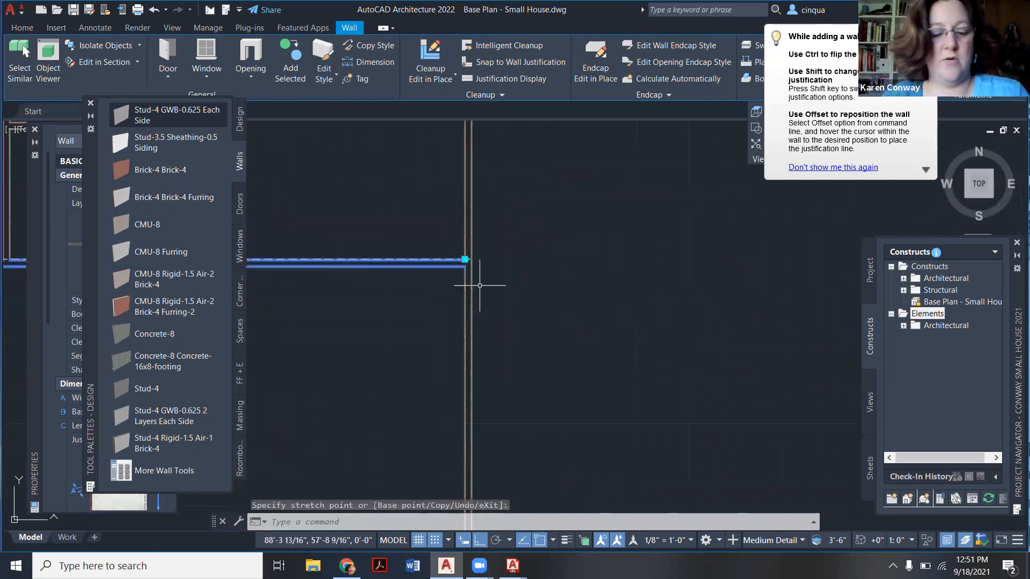
key("Escape")
scroll(457, 295, "up", 4)
scroll(510, 211, "up", 2)
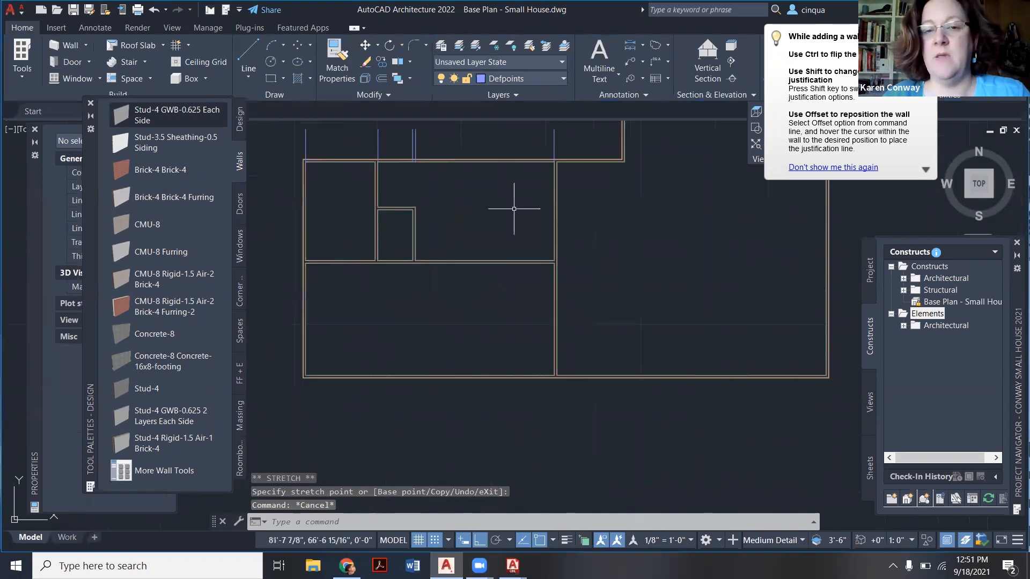
Move the lower exterior wall straight down by a freehand distance to enlarge the house.
scroll(514, 209, "down", 3)
scroll(514, 209, "up", 2)
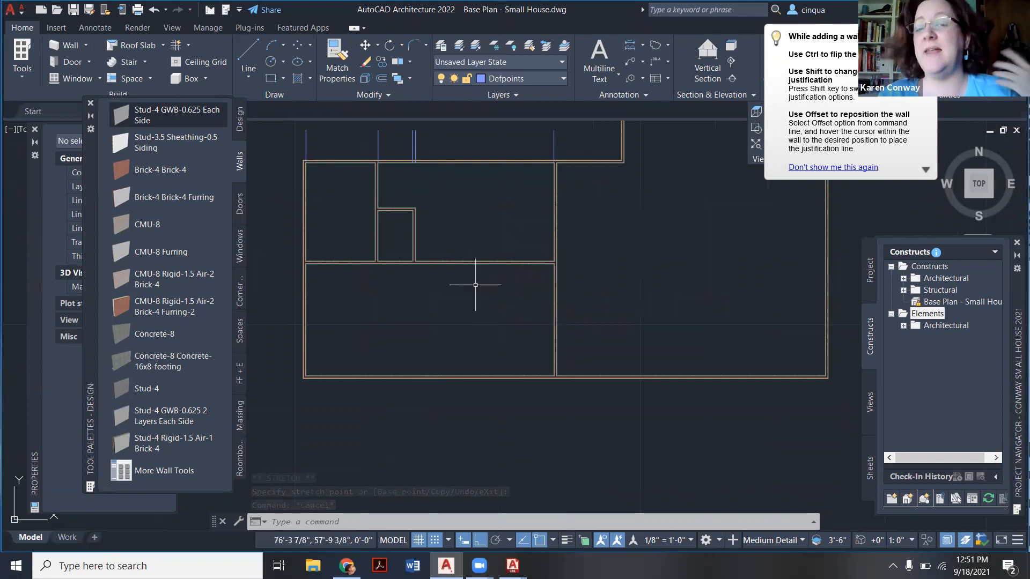
scroll(588, 264, "down", 1)
scroll(502, 285, "up", 1)
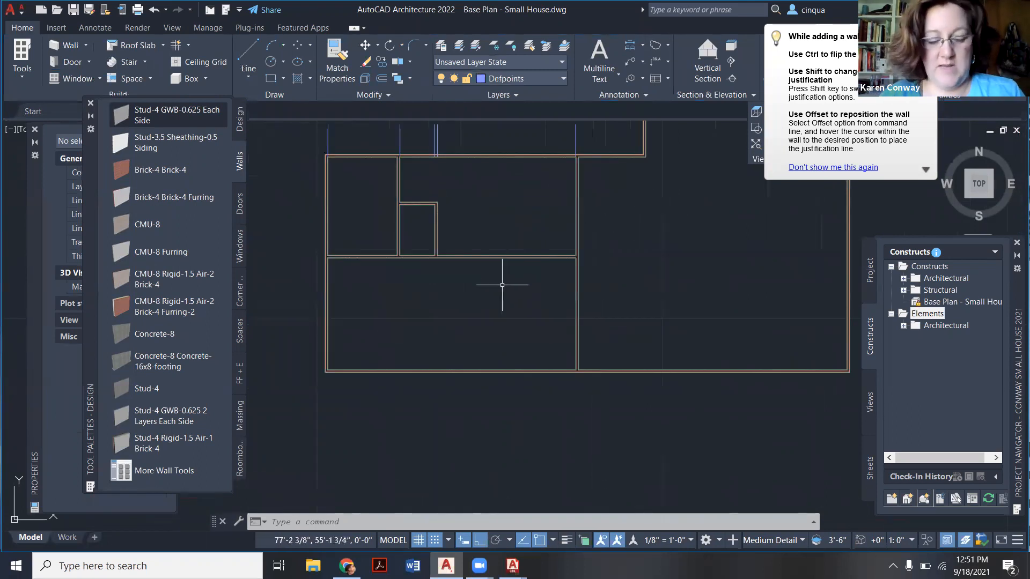
type("m")
key("Return")
scroll(482, 308, "down", 4)
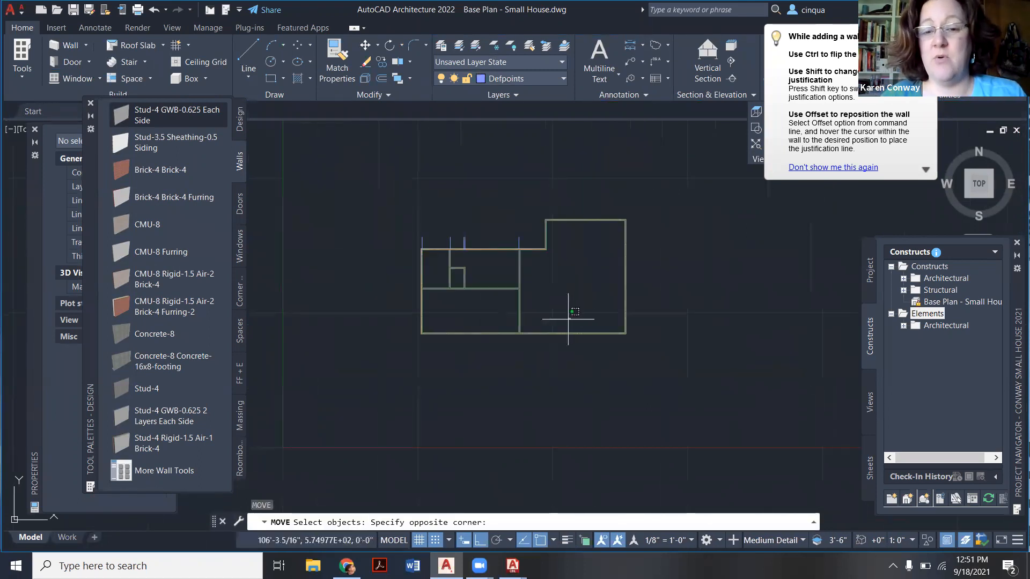
left_click(575, 312)
key("Return")
left_click(543, 352)
left_click(537, 376)
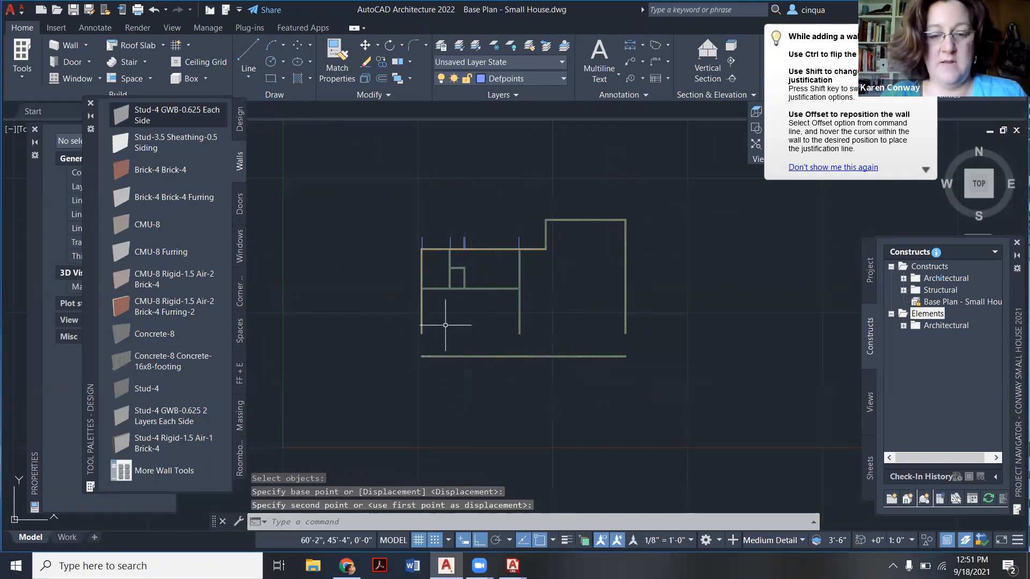
Fillet the moved lower exterior wall with the left exterior wall to close the corner.
key("Return")
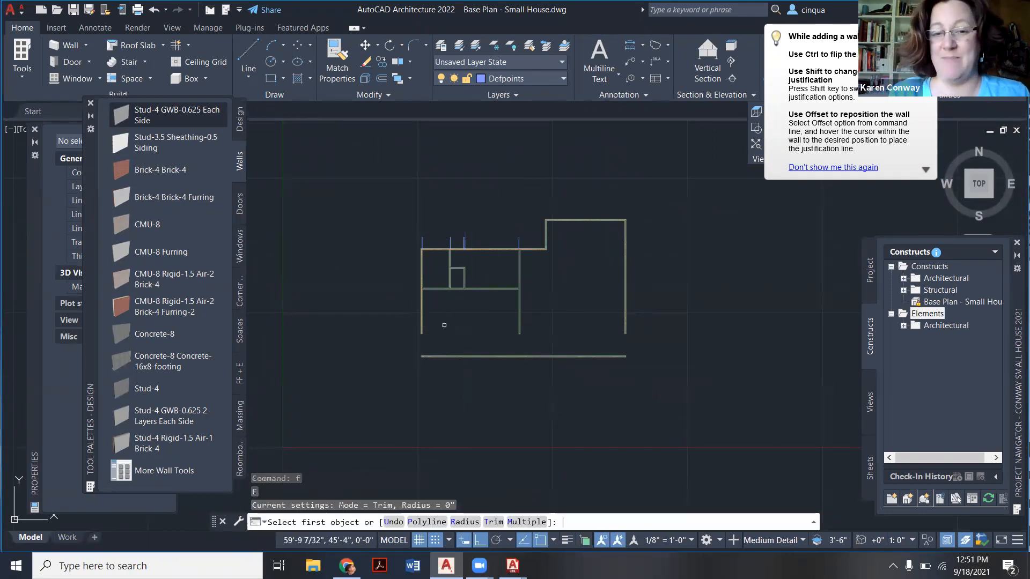
left_click(445, 355)
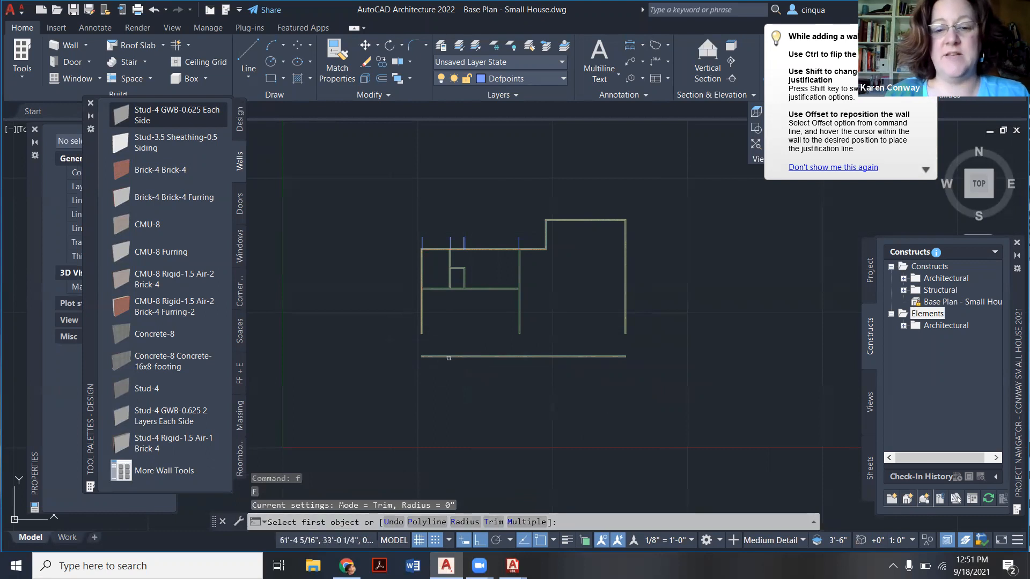
left_click(426, 327)
Try to fillet the right exterior wall with the moved lower exterior wall.
type("f")
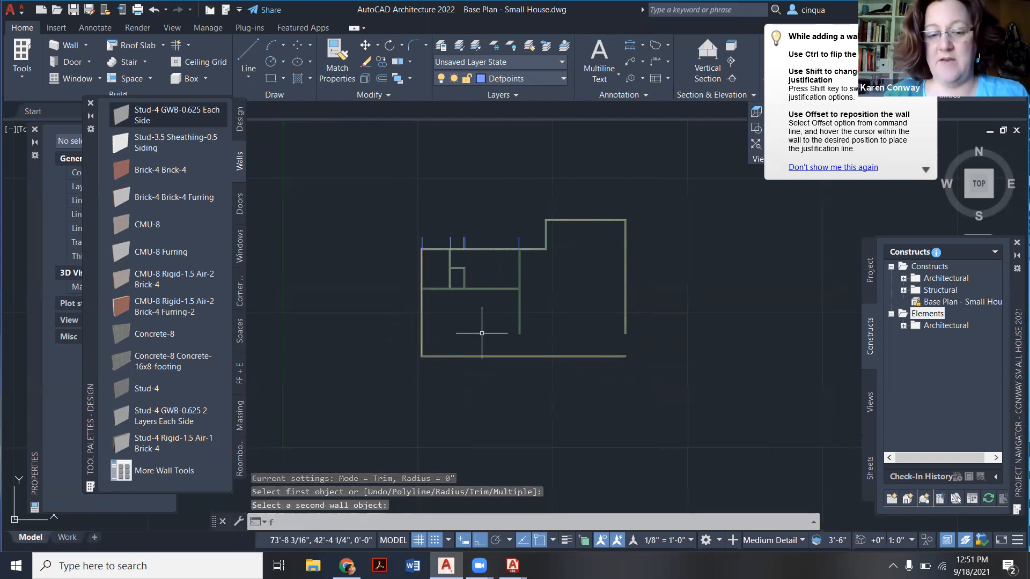
key("Return")
scroll(482, 333, "up", 2)
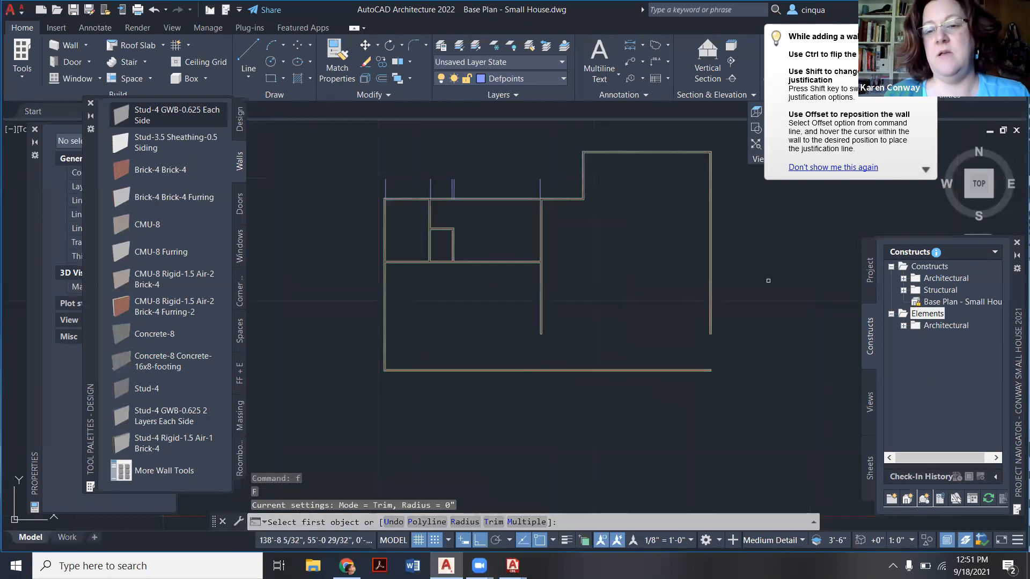
left_click(709, 321)
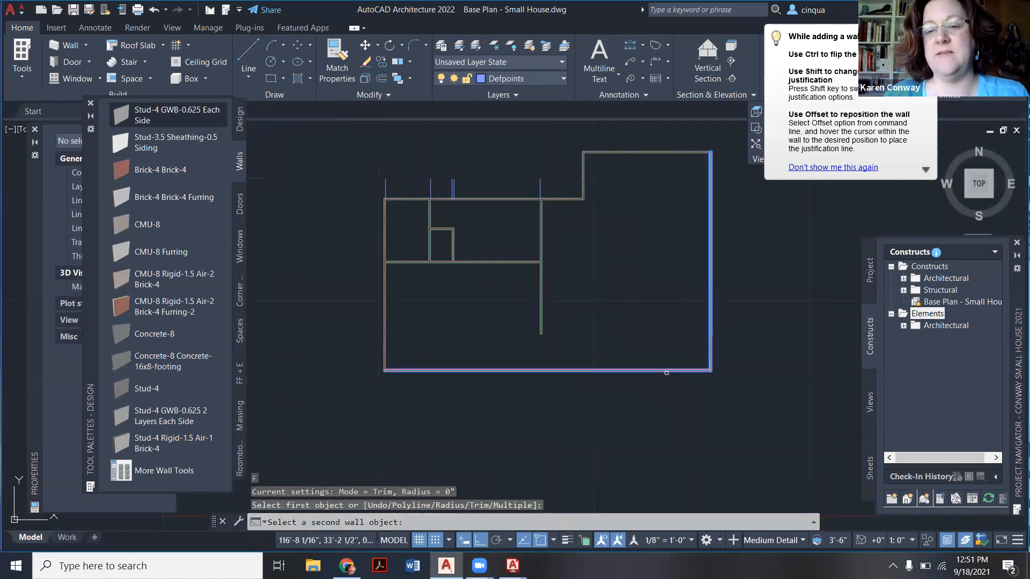
left_click(665, 370)
key("Escape")
key("ctrl+z")
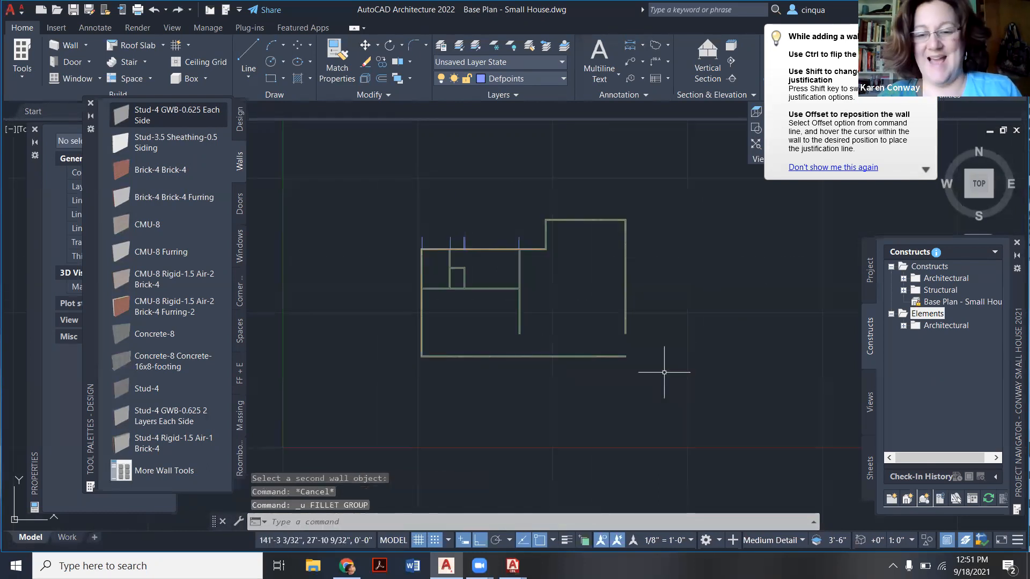
Stretch the lower end of the right exterior wall down to the right end of the moved lower exterior wall.
scroll(552, 272, "up", 5)
left_click(529, 230)
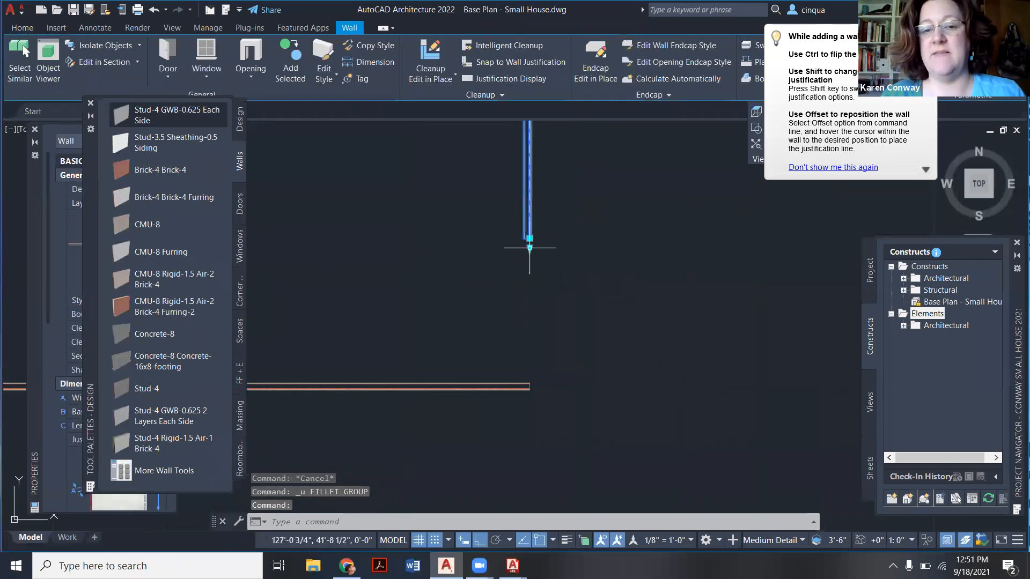
left_click(529, 238)
left_click(529, 386)
scroll(601, 403, "down", 3)
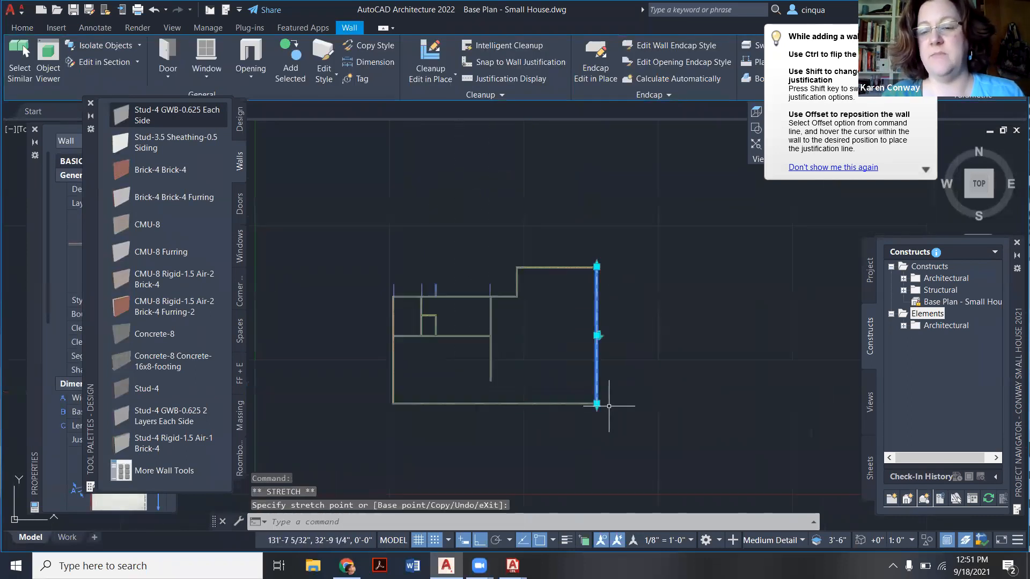
scroll(609, 405, "up", 4)
scroll(609, 405, "up", 2)
scroll(609, 406, "down", 5)
scroll(542, 435, "up", 3)
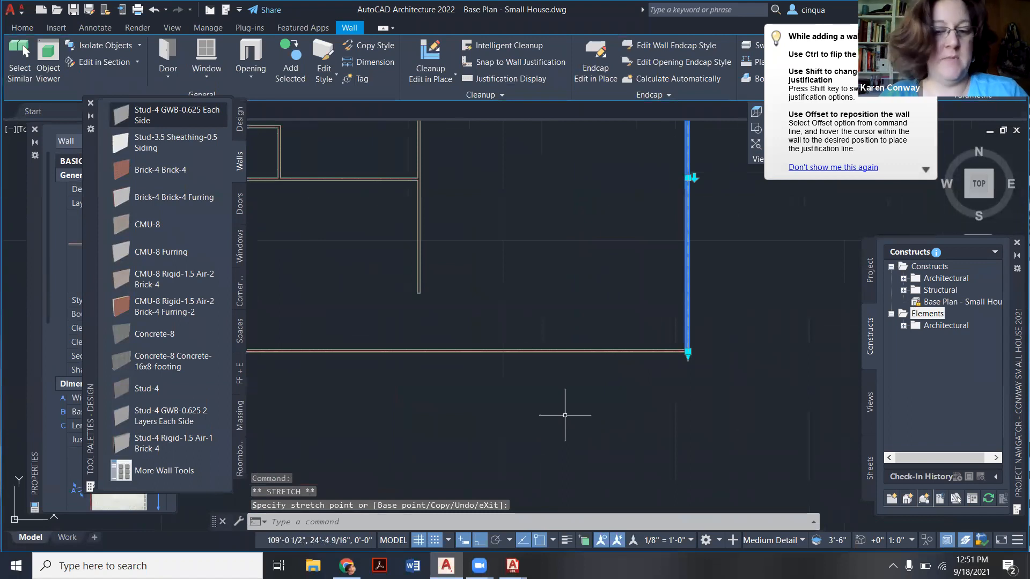
key("Escape")
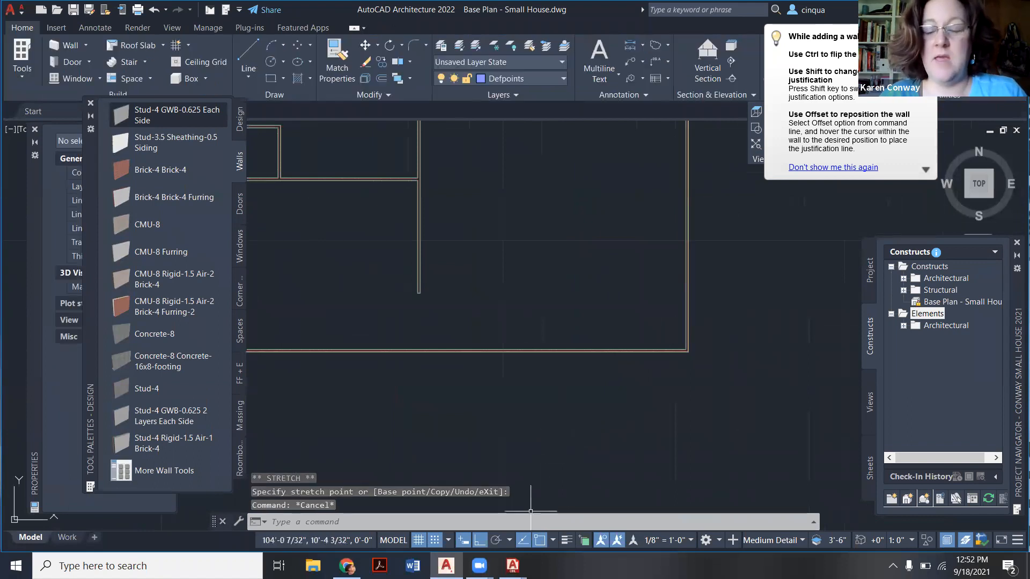